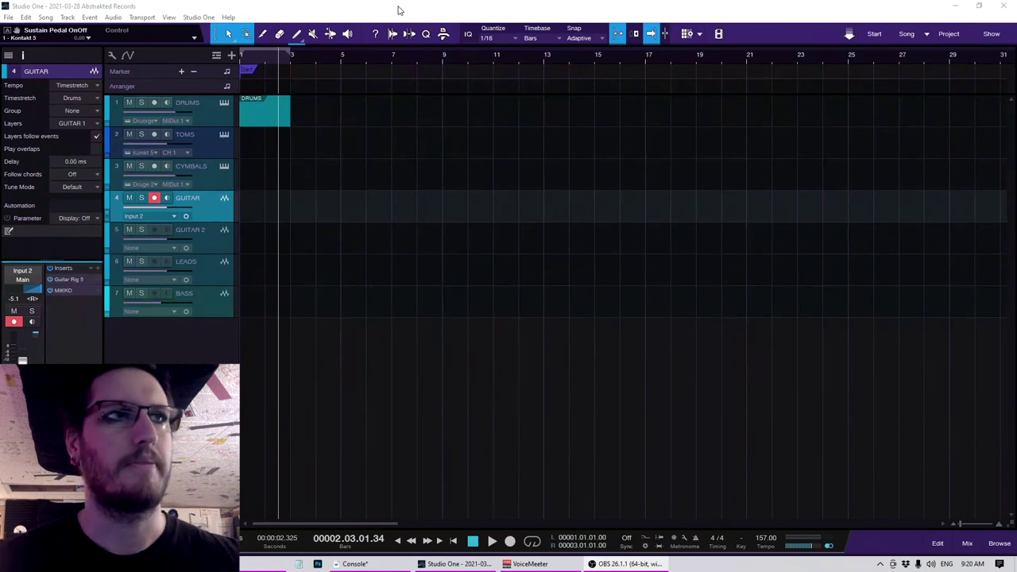
Step: Disarm recording on the GUITAR track and enlarge the first bars with taller track lanes
left_click(158, 197)
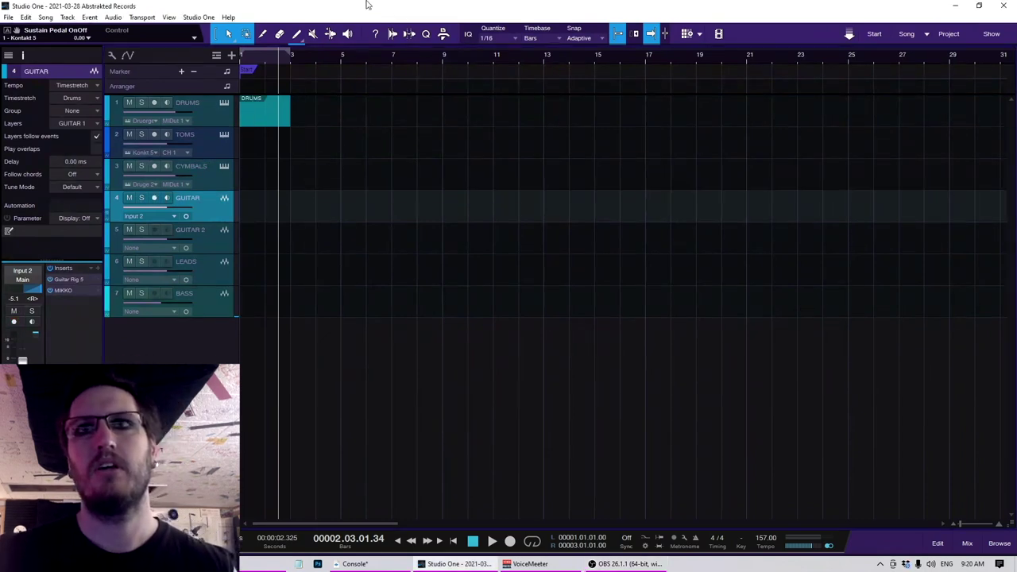
key("e")
key("e")
key("e")
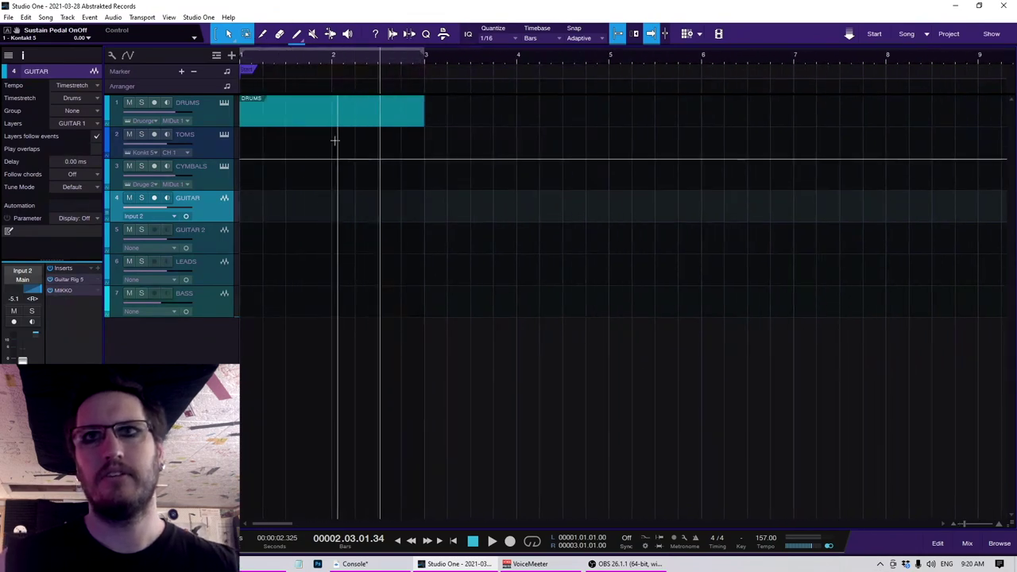
key("shift+e")
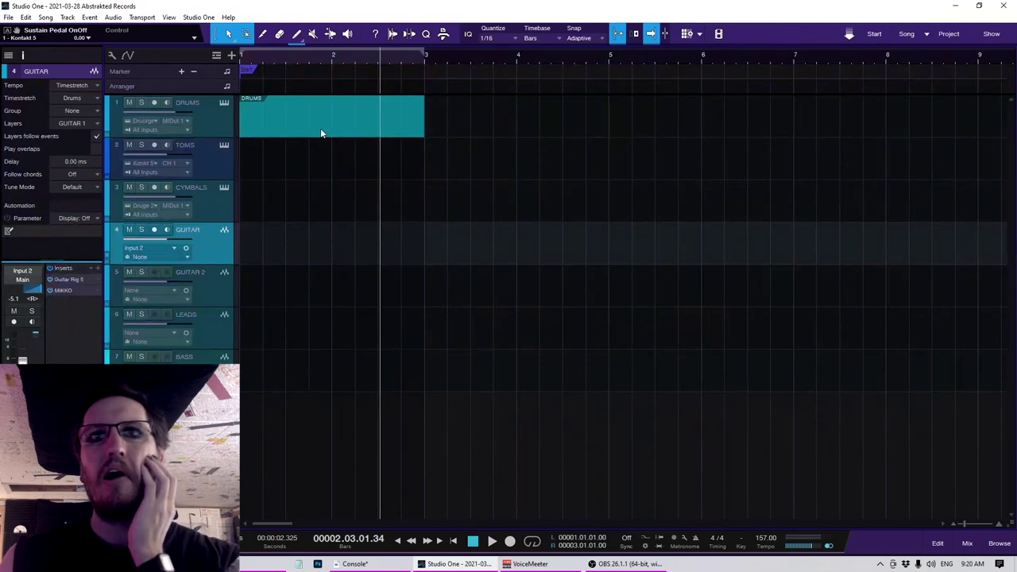
Step: Move between the DRUMS, TOMS and CYMBALS tracks, then inspect and close the Drumforge instrument on DRUMS
left_click(223, 127)
left_click(211, 167)
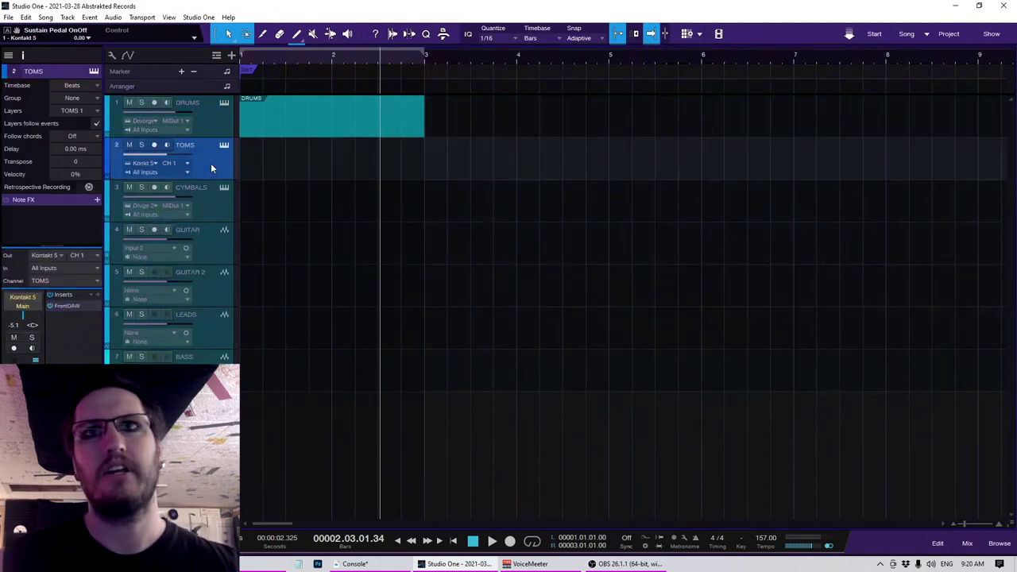
left_click(206, 120)
left_click(197, 171)
left_click(202, 186)
left_click(208, 163)
left_click(215, 127)
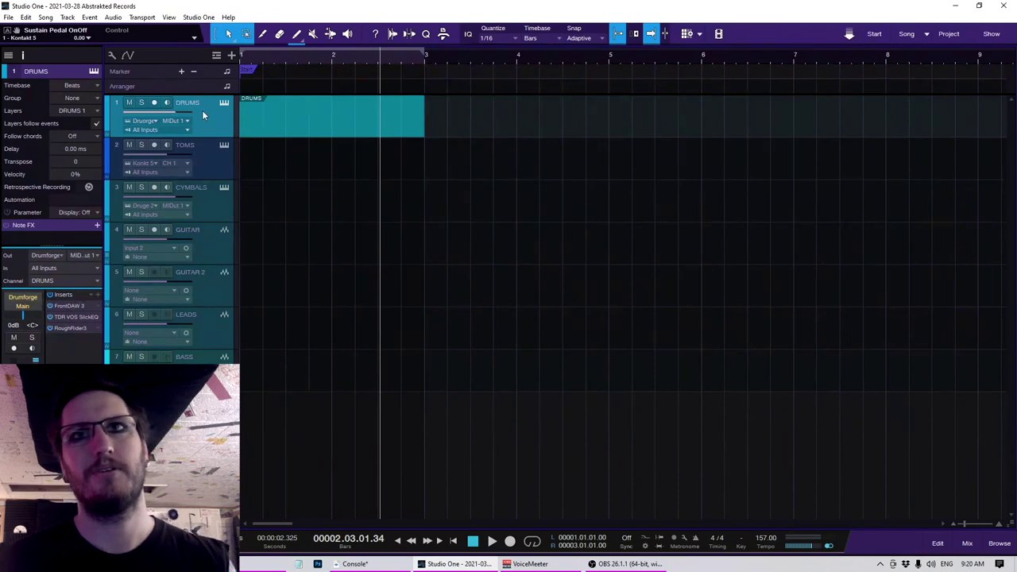
left_click(204, 205)
left_click(213, 120)
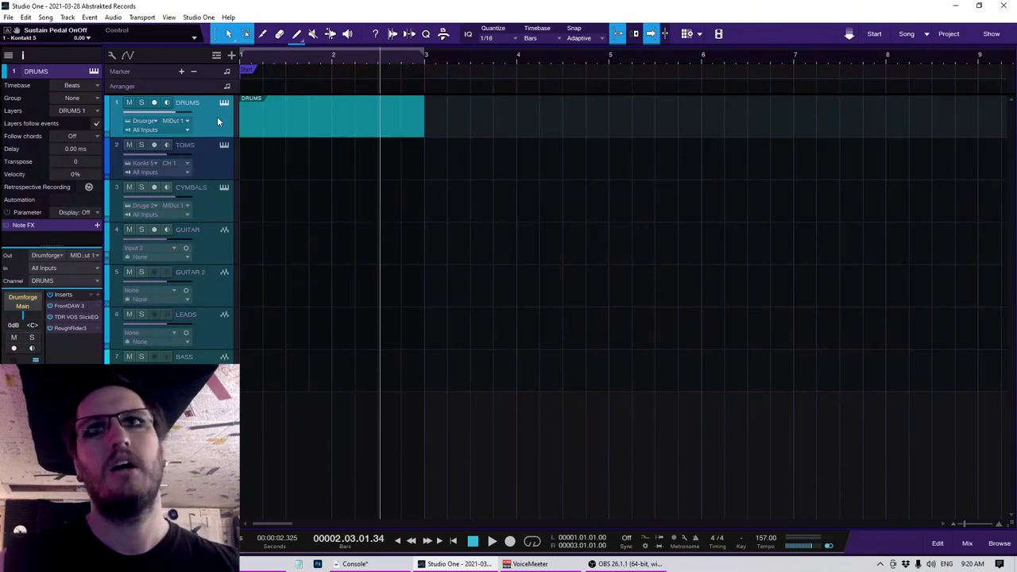
left_click(224, 104)
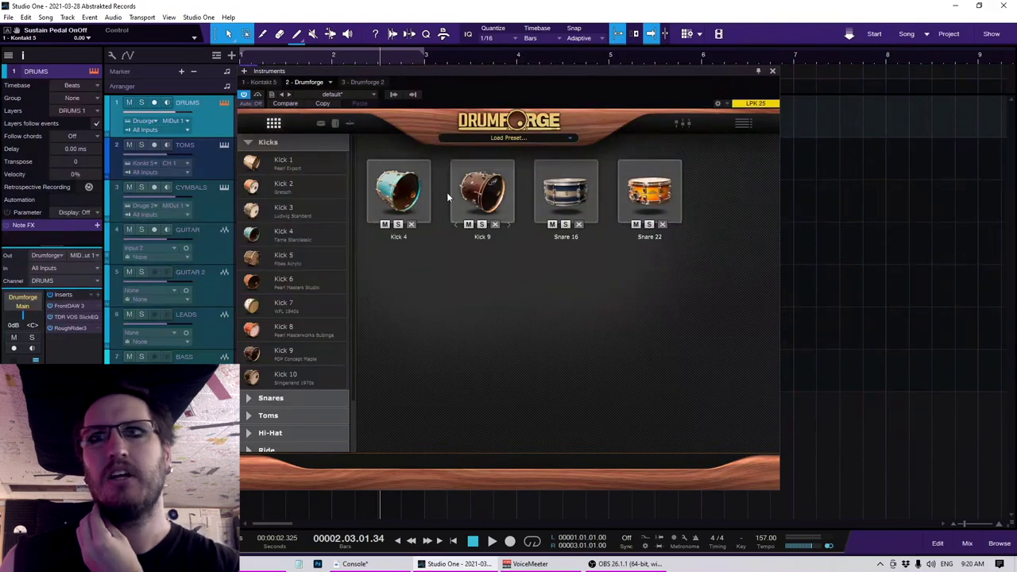
left_click(772, 71)
Step: Inspect and close the TOMS track's Kontakt drum kit, then select the CYMBALS track
left_click(212, 170)
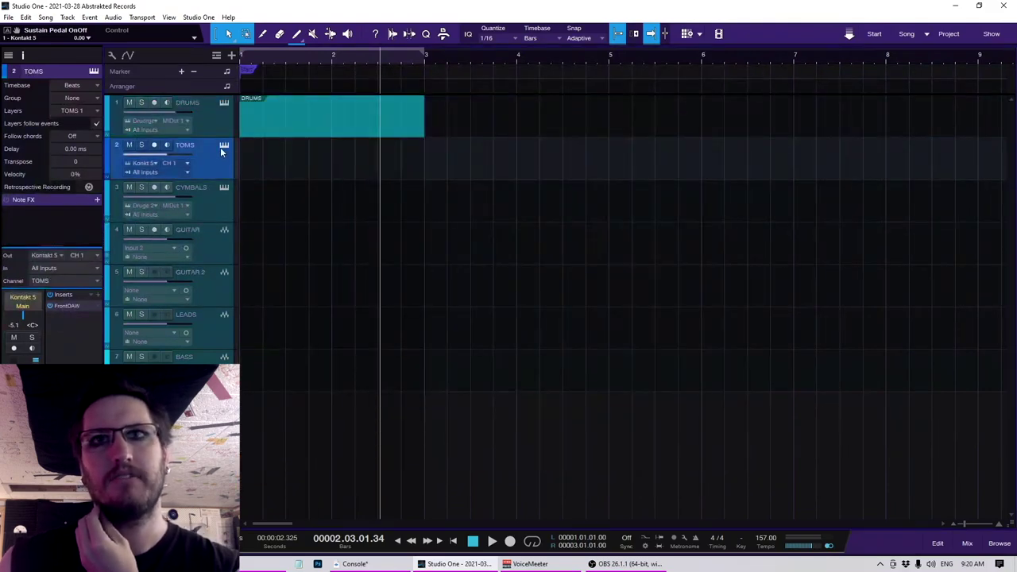
left_click(223, 147)
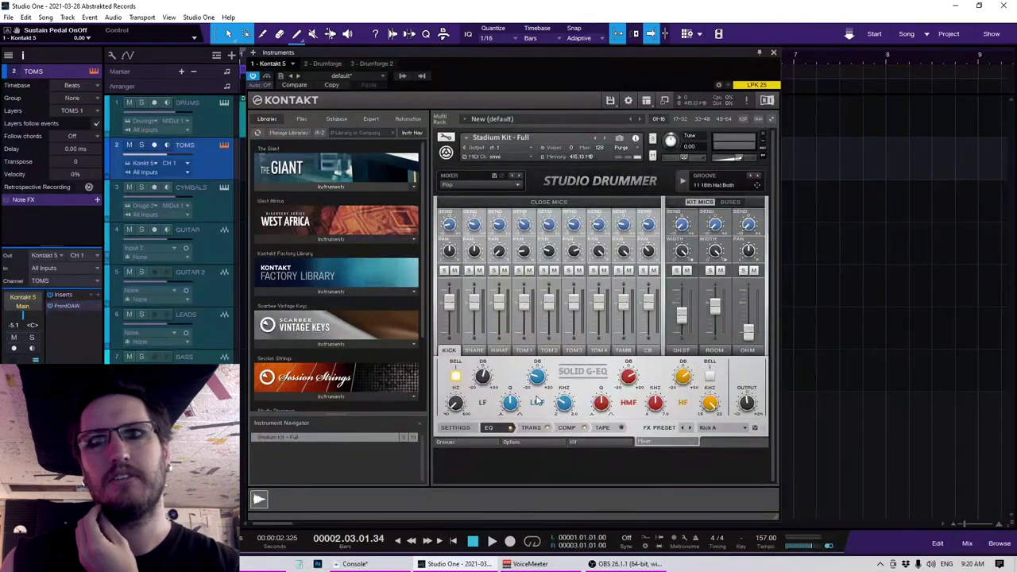
scroll(386, 320, "down", 3)
scroll(365, 355, "down", 1)
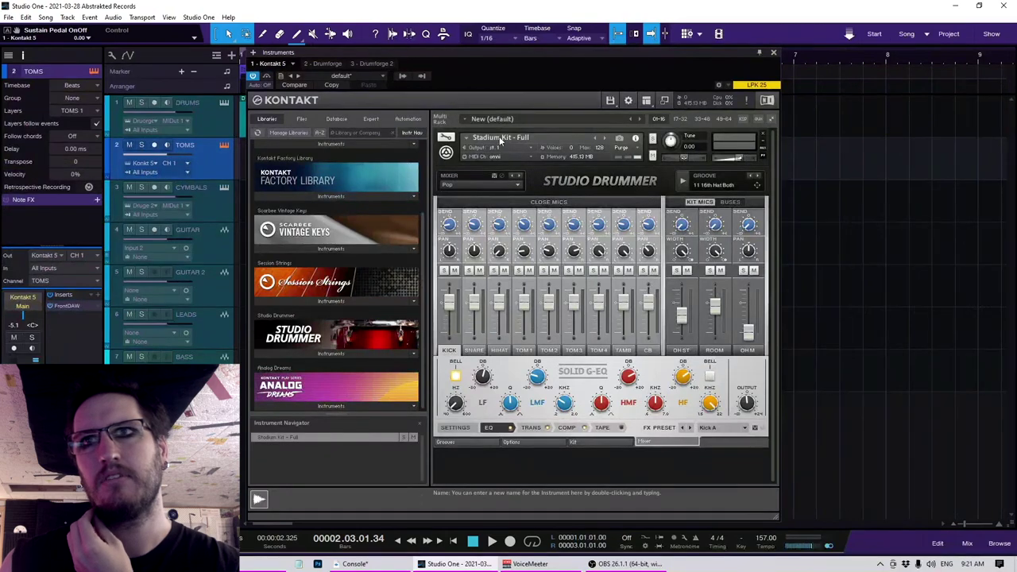
left_click(773, 53)
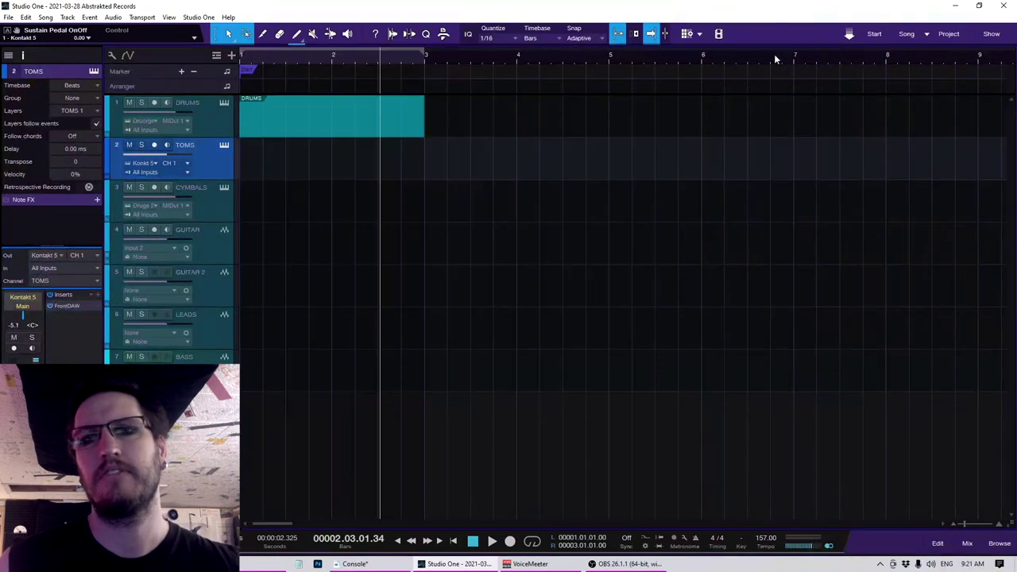
left_click(214, 209)
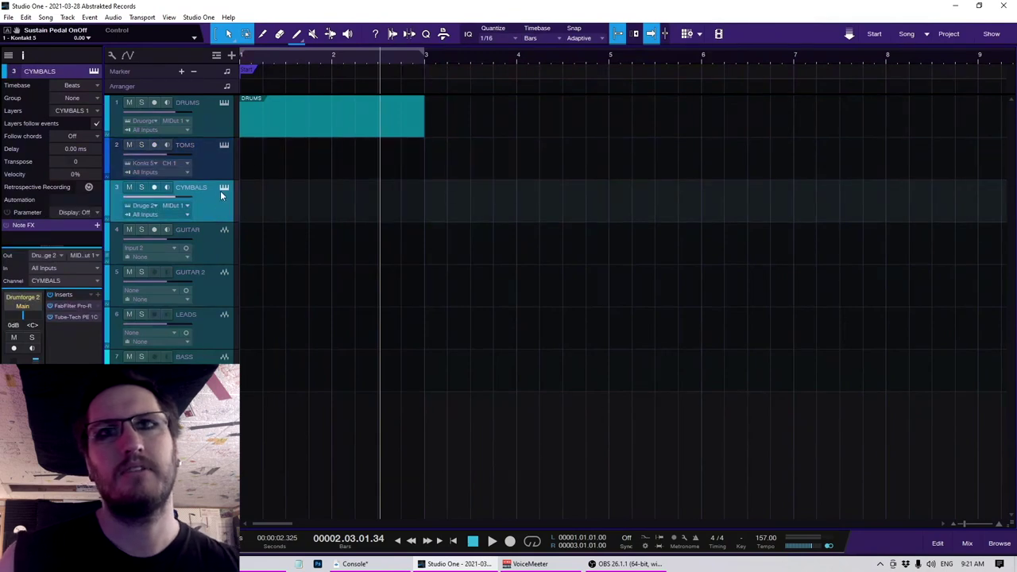
Step: Draw four short notes on one row of the DRUMS part, starting at bar 1
double_click(324, 135)
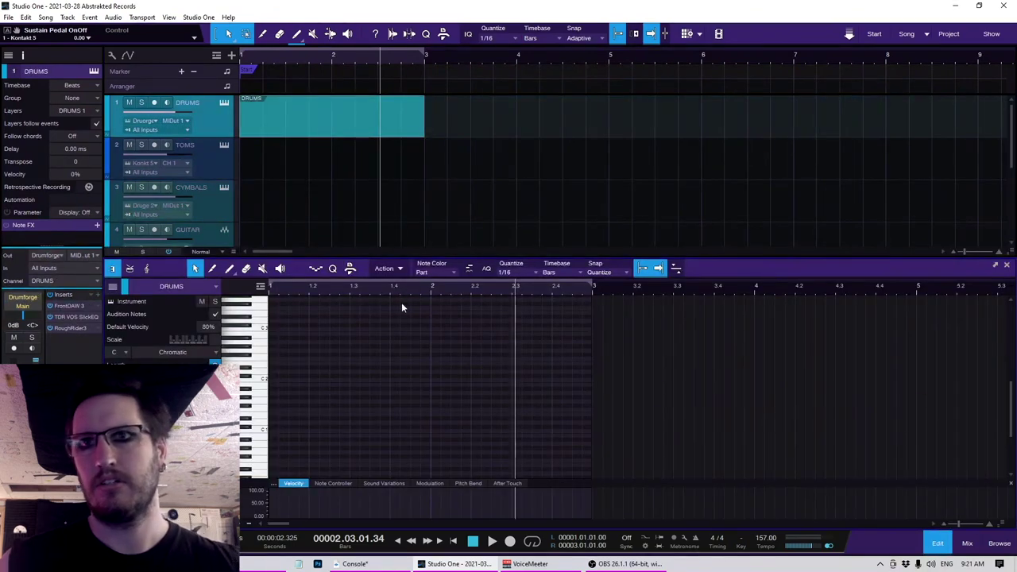
scroll(321, 407, "down", 1)
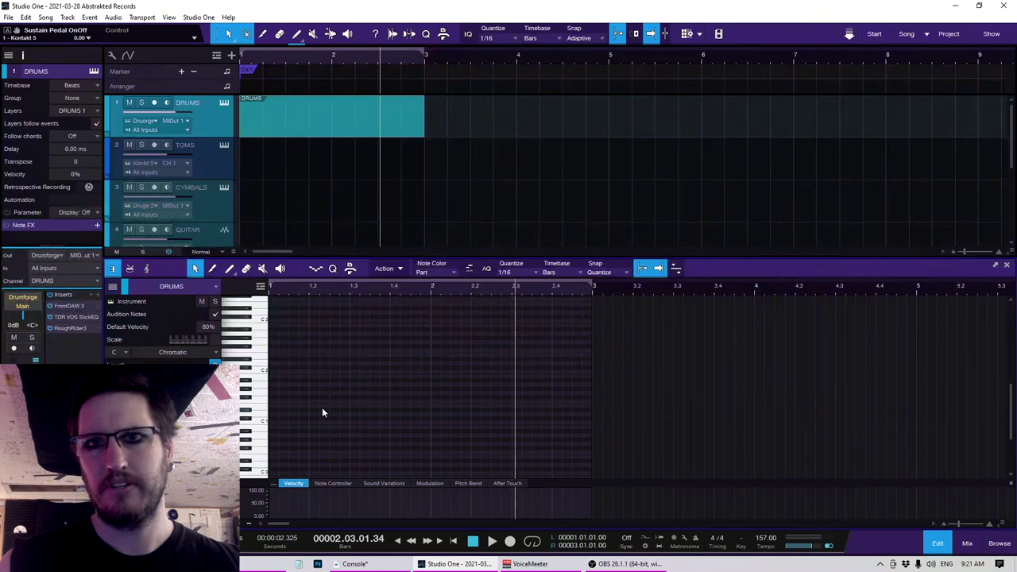
left_click(273, 420)
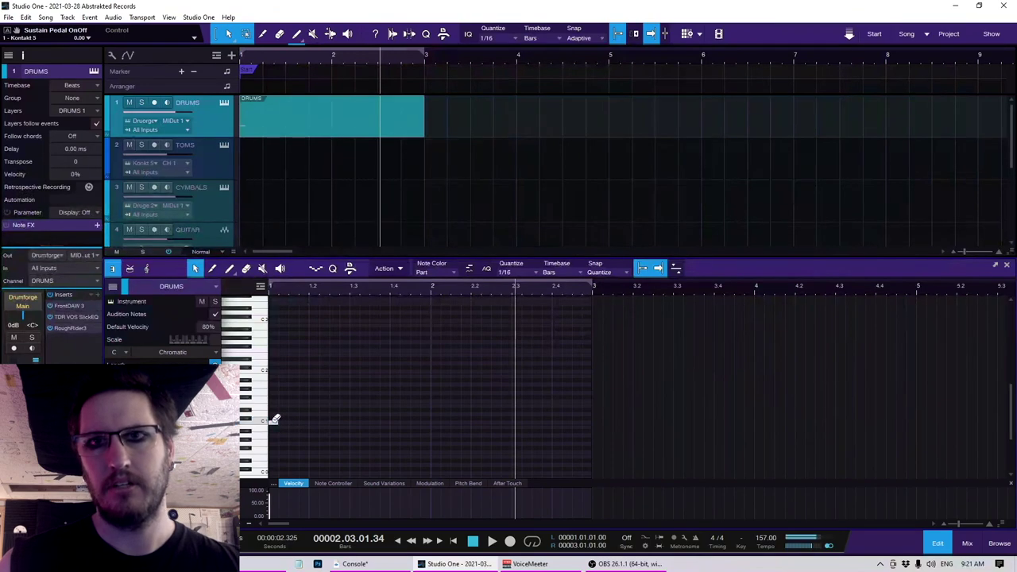
left_click(335, 422)
left_click(355, 421)
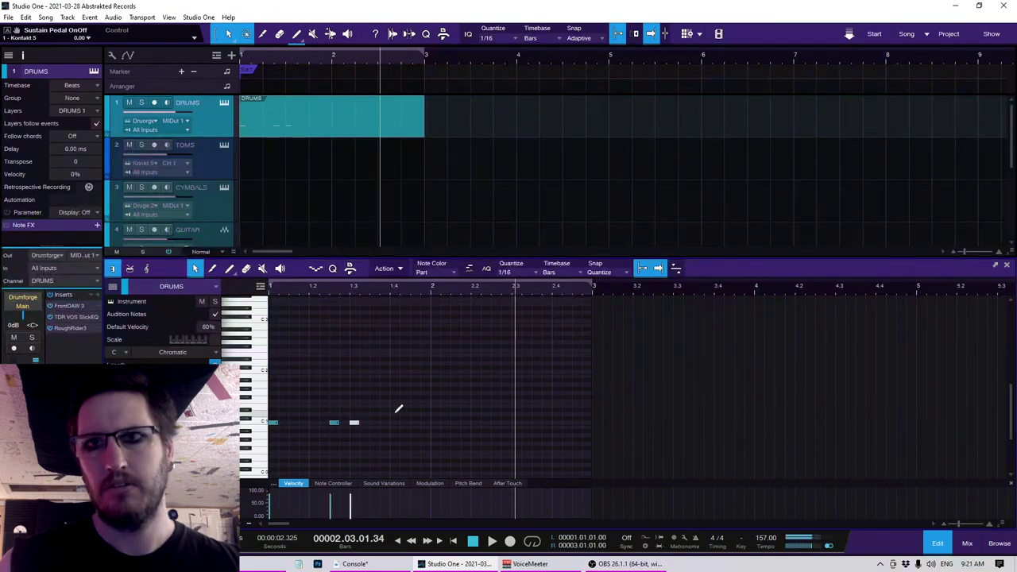
left_click(385, 422)
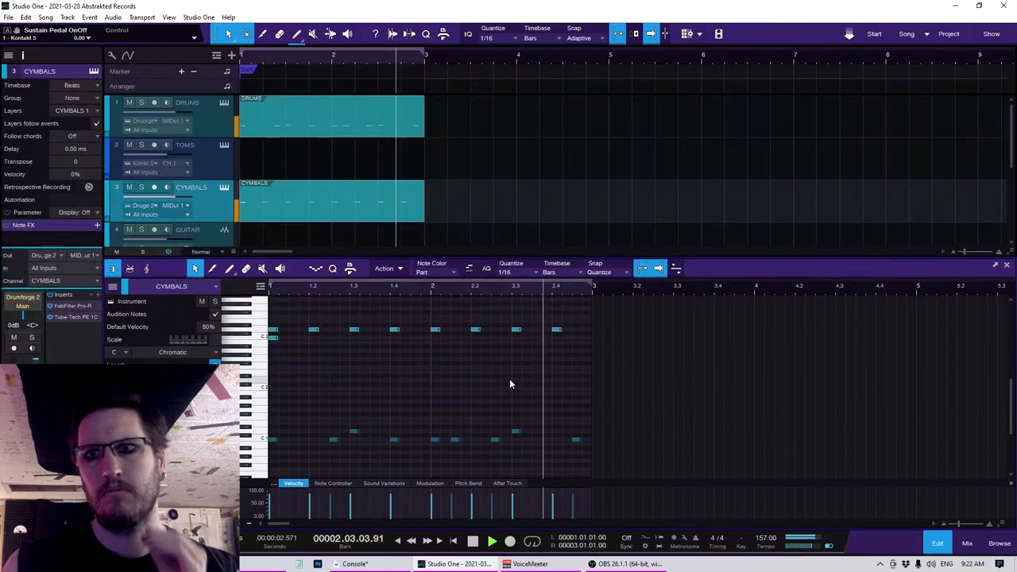
Step: Show the full drum, cymbal and tom parts together and play the pattern from the song start
key("shift+KP_Multiply")
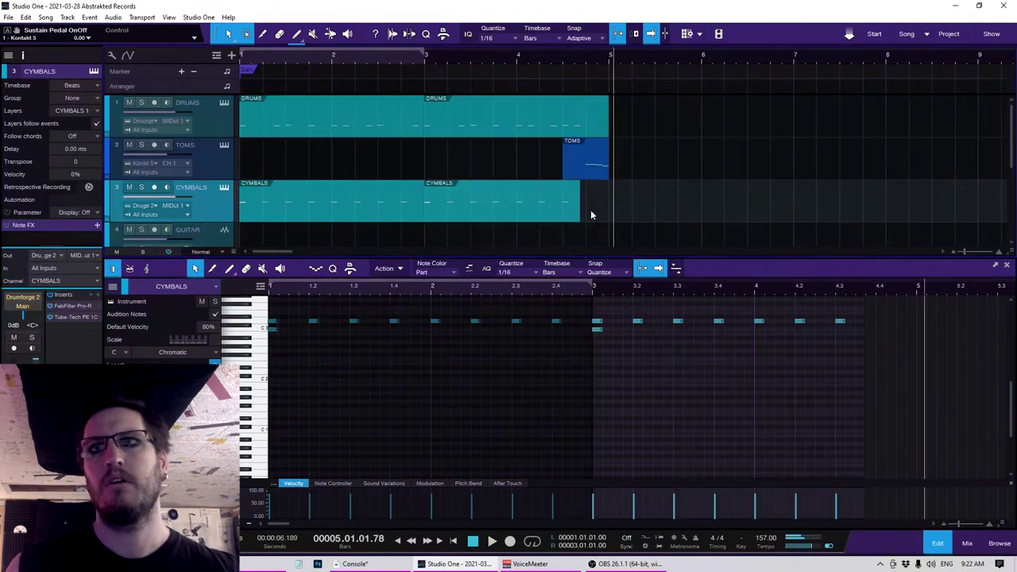
left_click(221, 218, "shift")
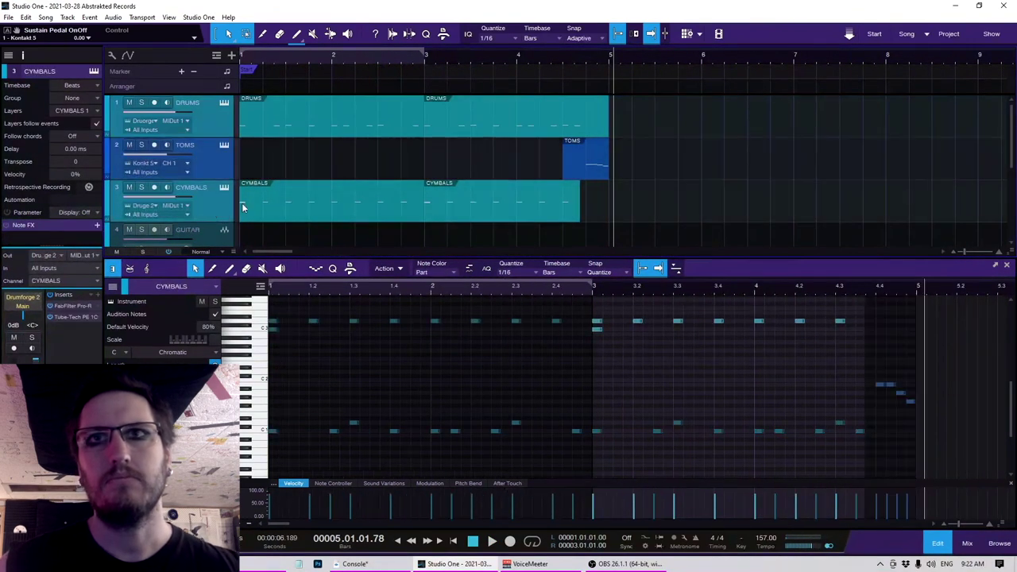
scroll(395, 393, "up", 5)
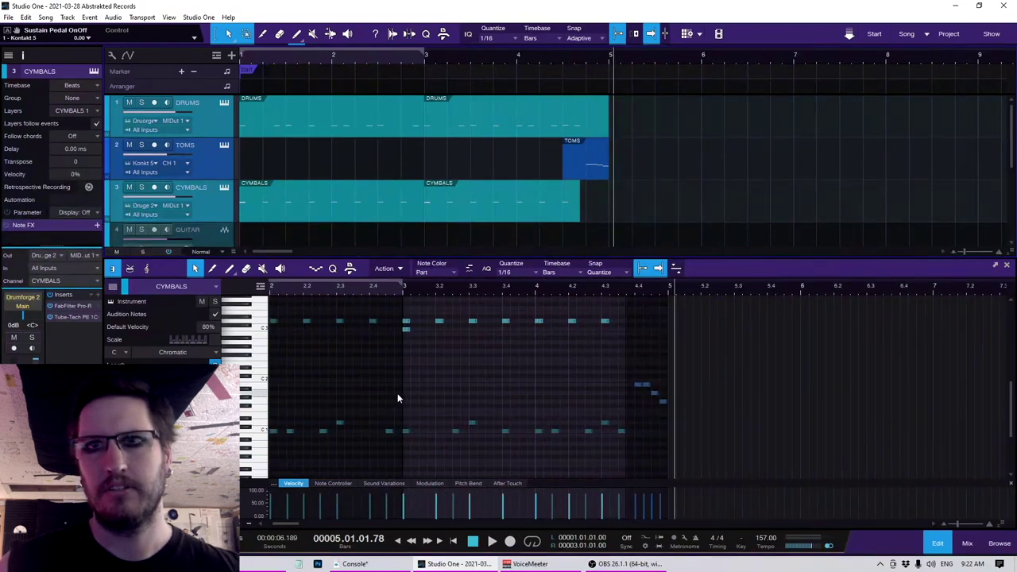
key("Home")
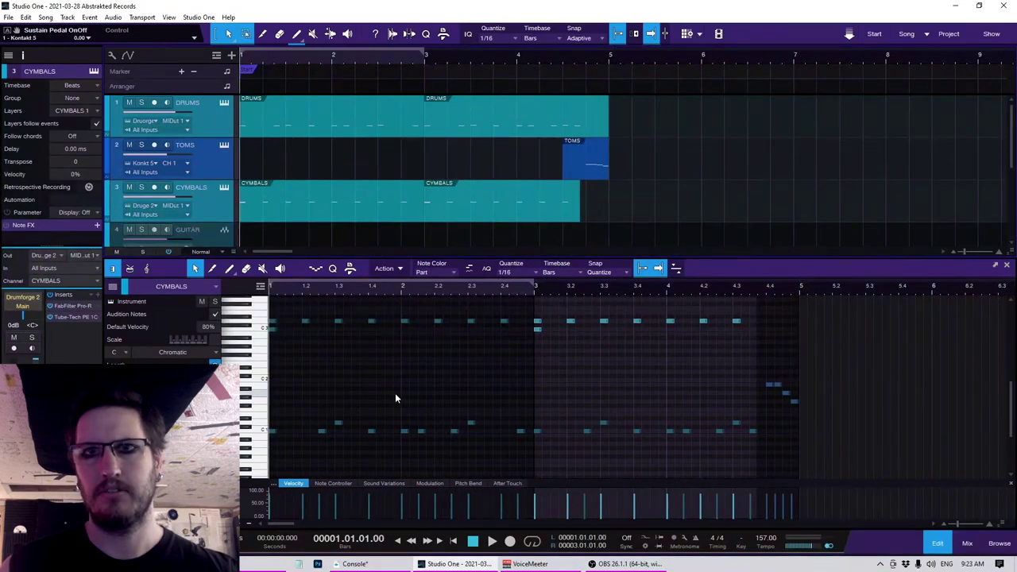
key("space")
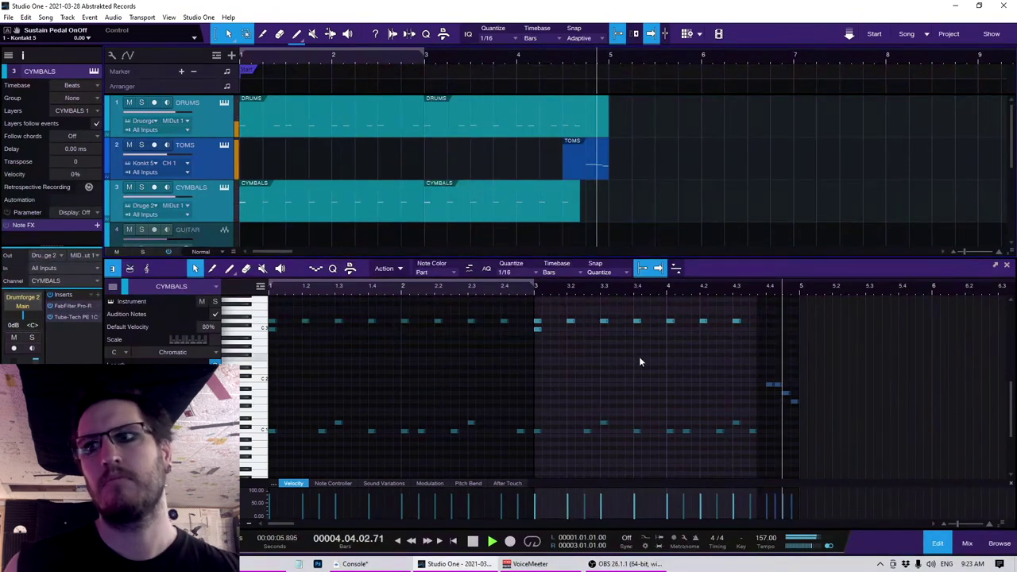
key("Up")
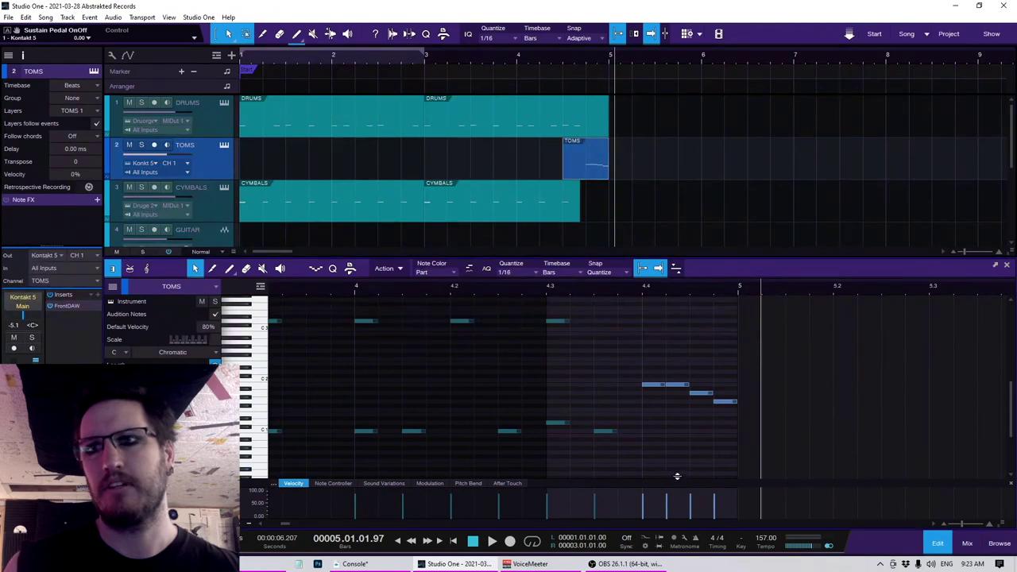
Step: Raise the first tom-fill note's velocity, set the last to about 77%, and play the fill back
left_click_drag(676, 478, 679, 436)
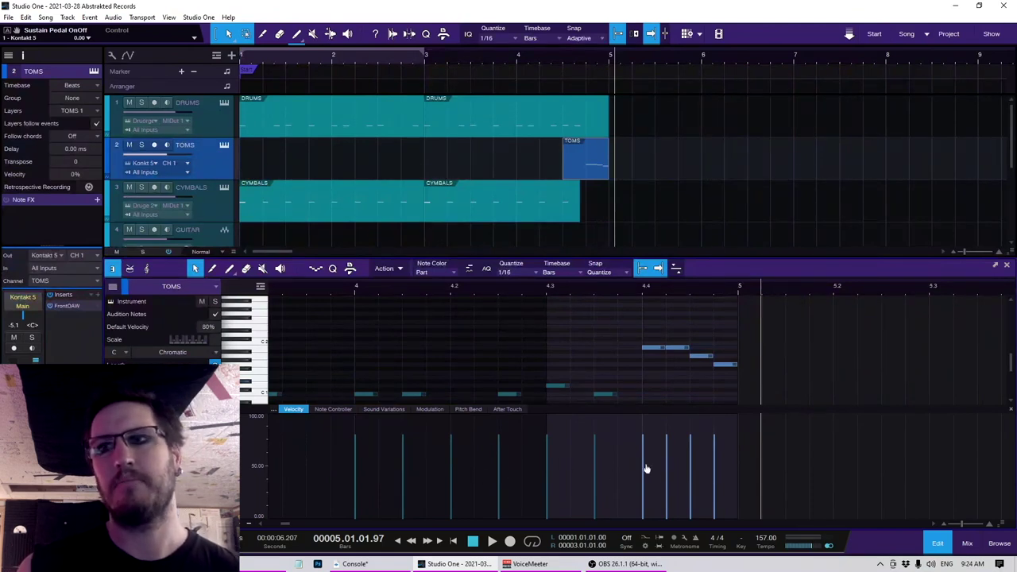
left_click(653, 349)
left_click(678, 349)
left_click(723, 364)
left_click_drag(641, 459, 693, 441)
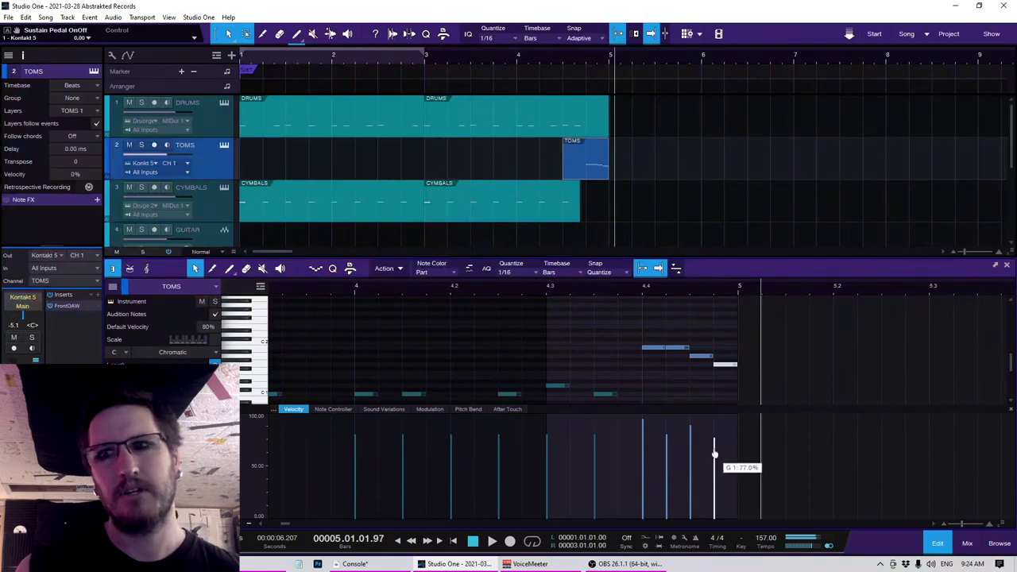
left_click_drag(714, 456, 715, 460)
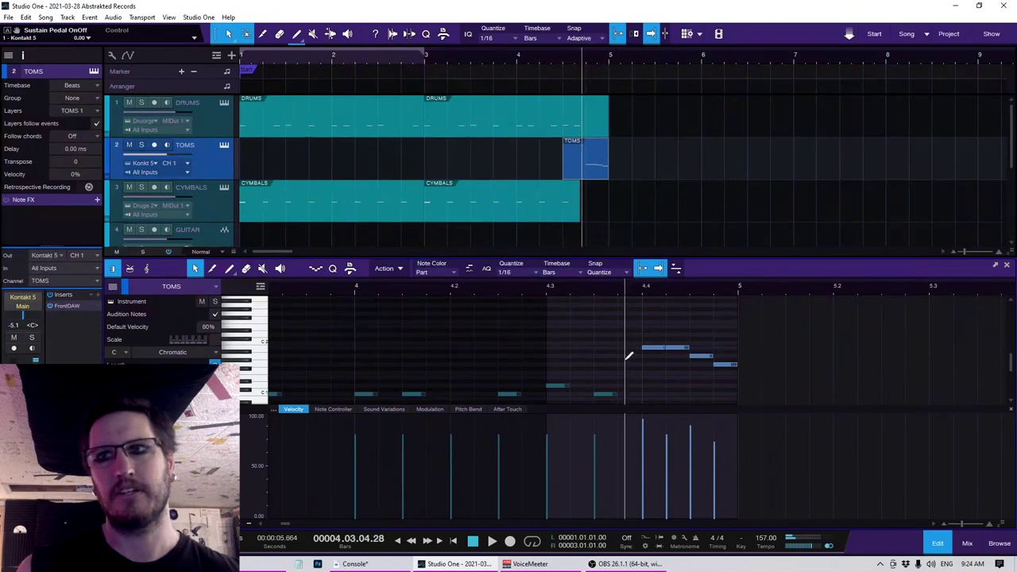
key("space")
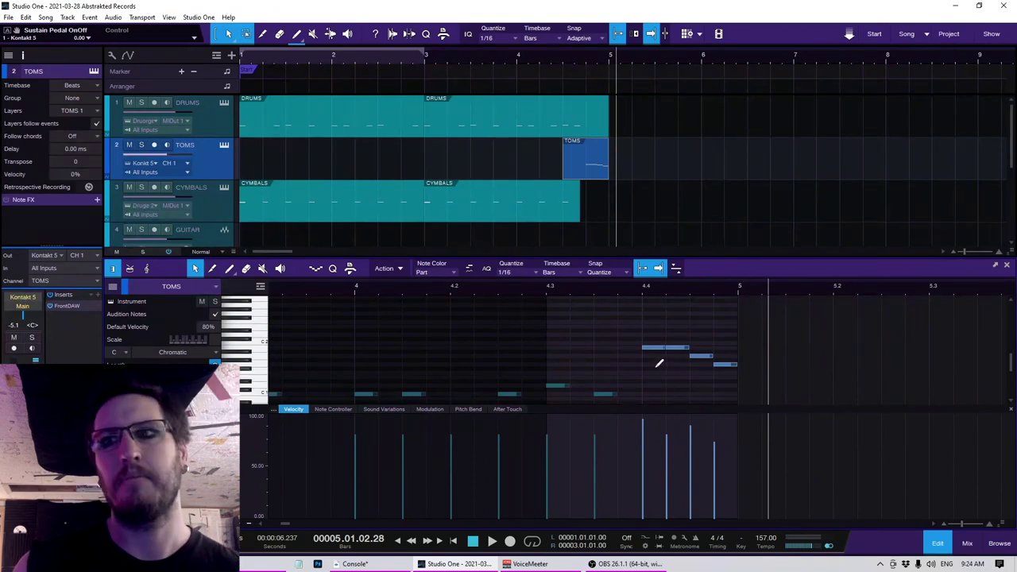
Step: Select the drum and tom parts, then show only the DRUMS part's notes
scroll(657, 366, "down", 2)
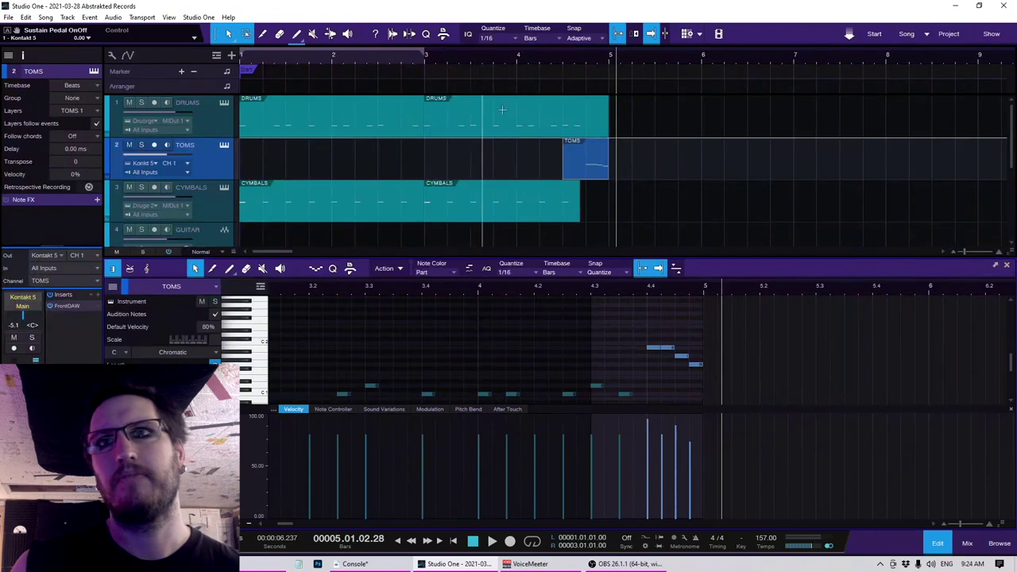
left_click_drag(643, 127, 281, 207)
scroll(280, 207, "down", 1)
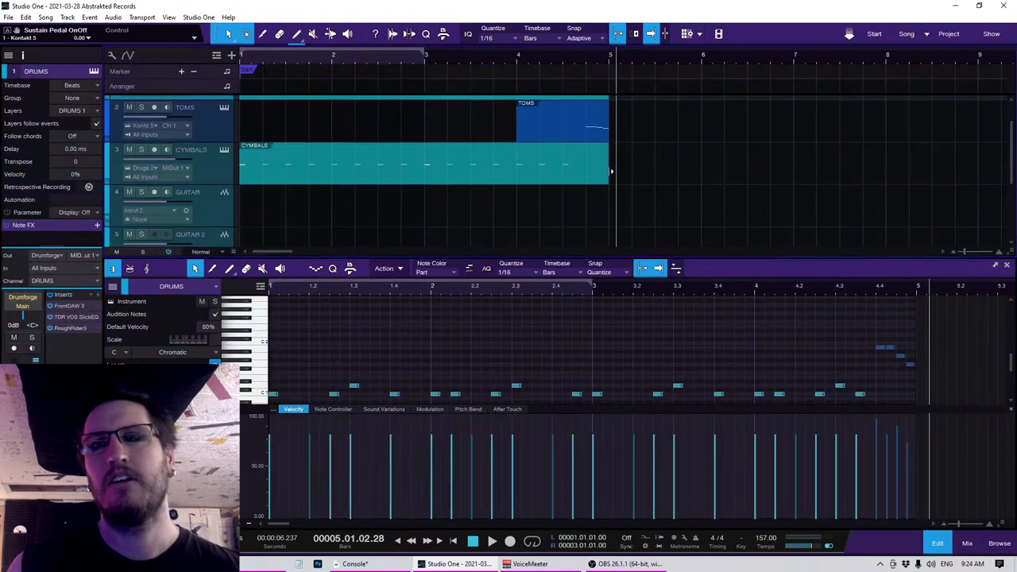
scroll(612, 174, "up", 1)
left_click(440, 133)
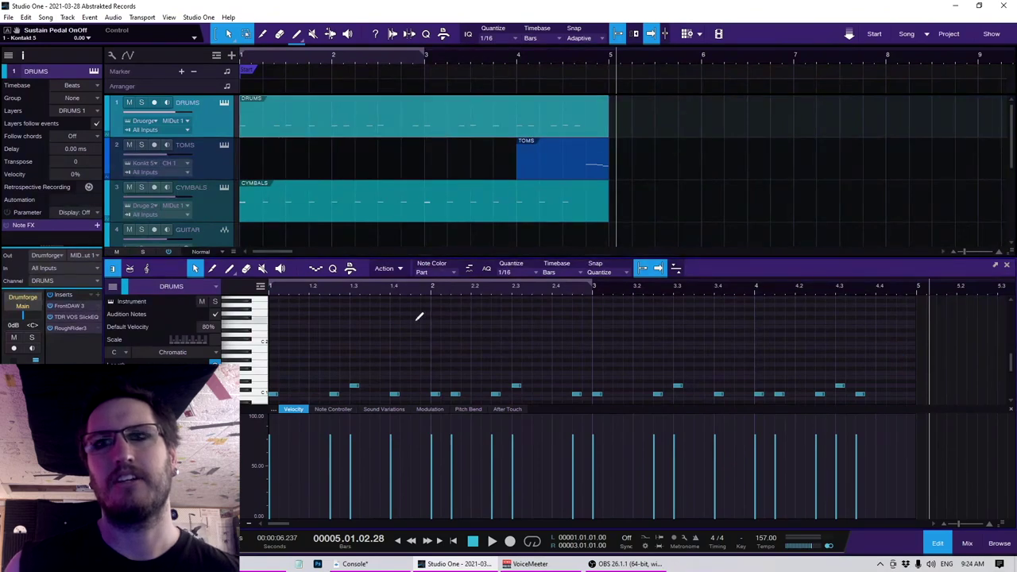
scroll(421, 324, "down", 3)
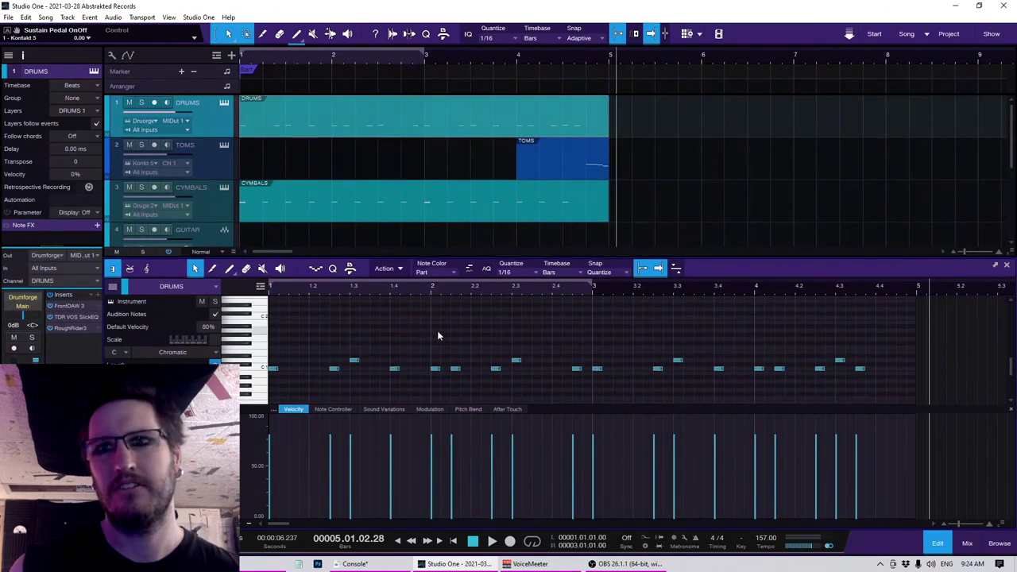
Step: Raise three drum hits' velocities, lower one slightly, and play back from near bar 3.4
left_click_drag(270, 449, 270, 439)
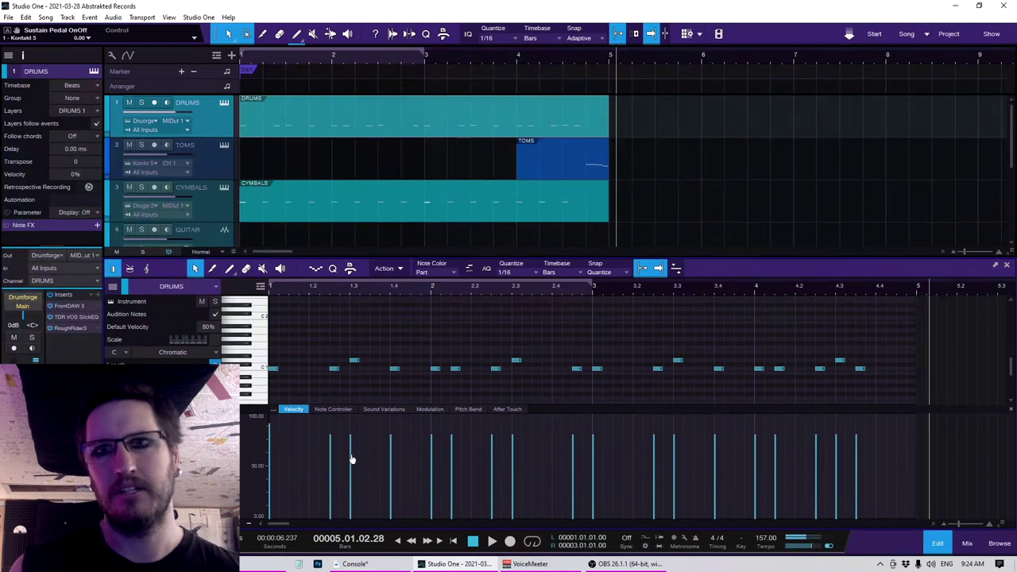
left_click_drag(350, 460, 352, 447)
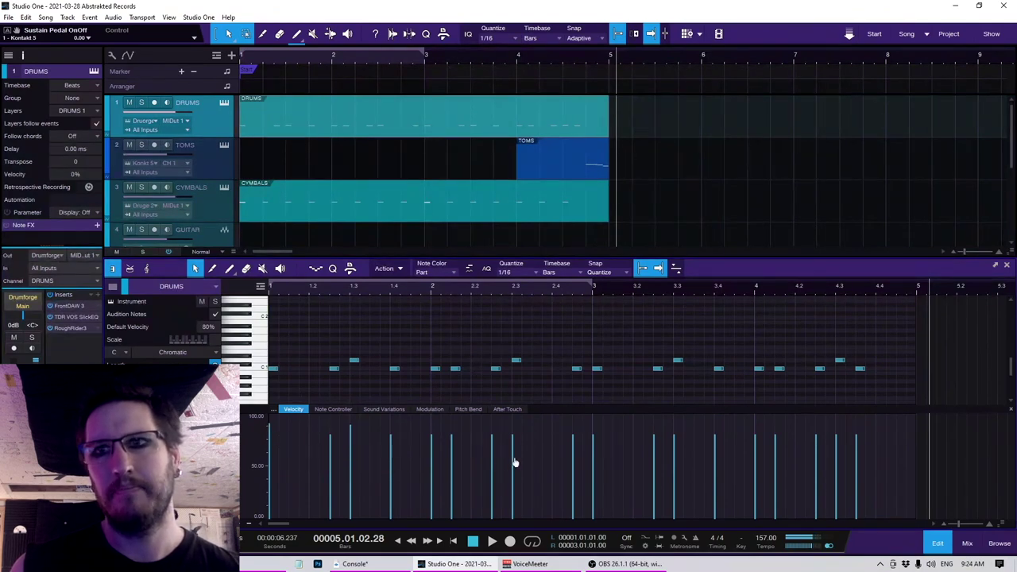
left_click_drag(514, 462, 515, 453)
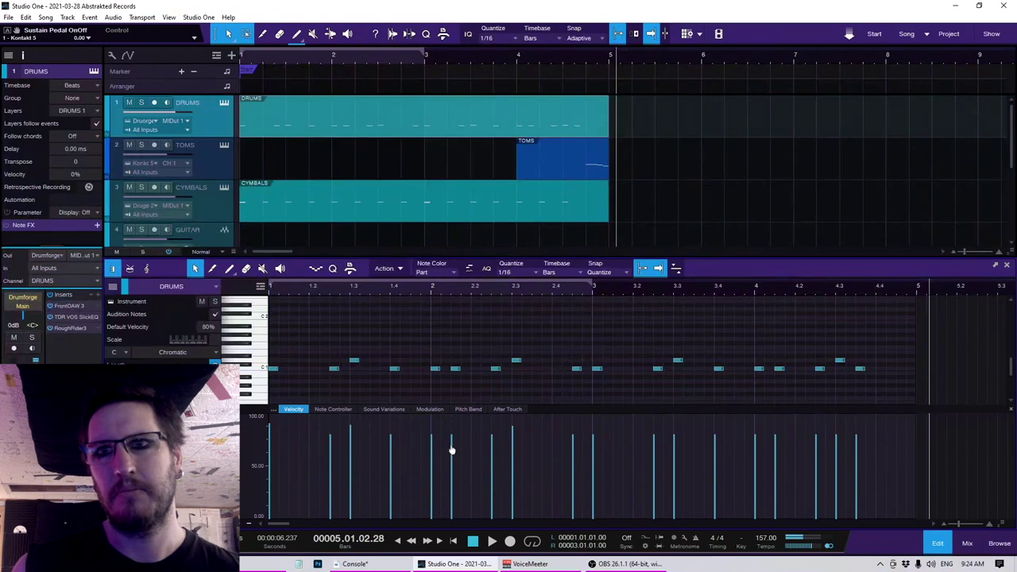
left_click_drag(451, 450, 431, 454)
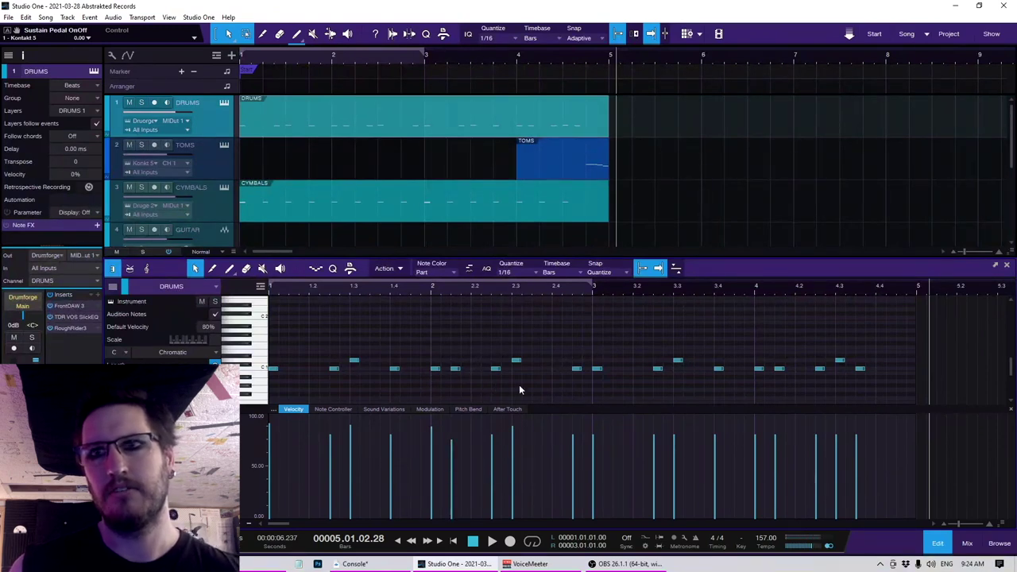
key("space")
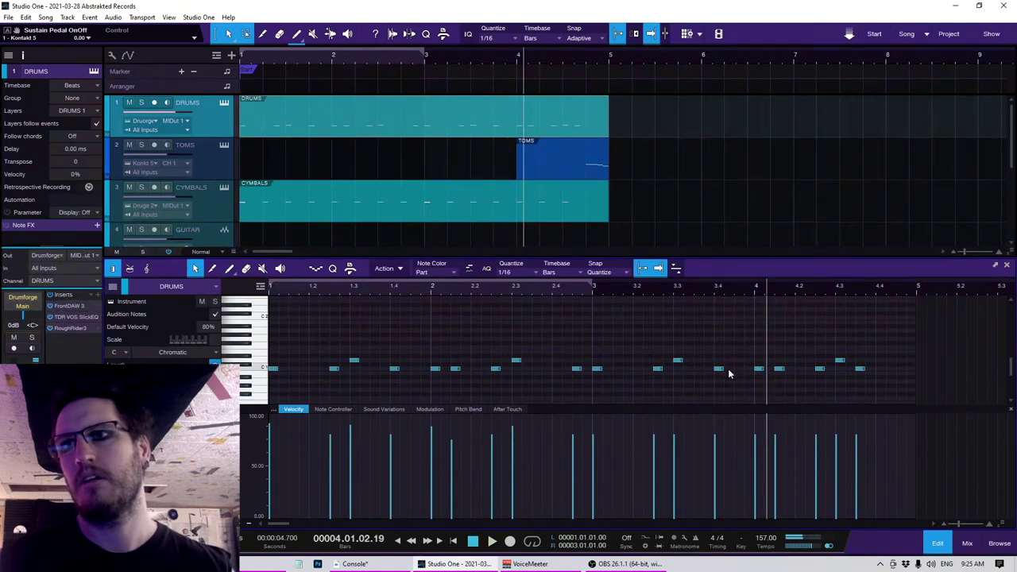
left_click(749, 369)
key("space")
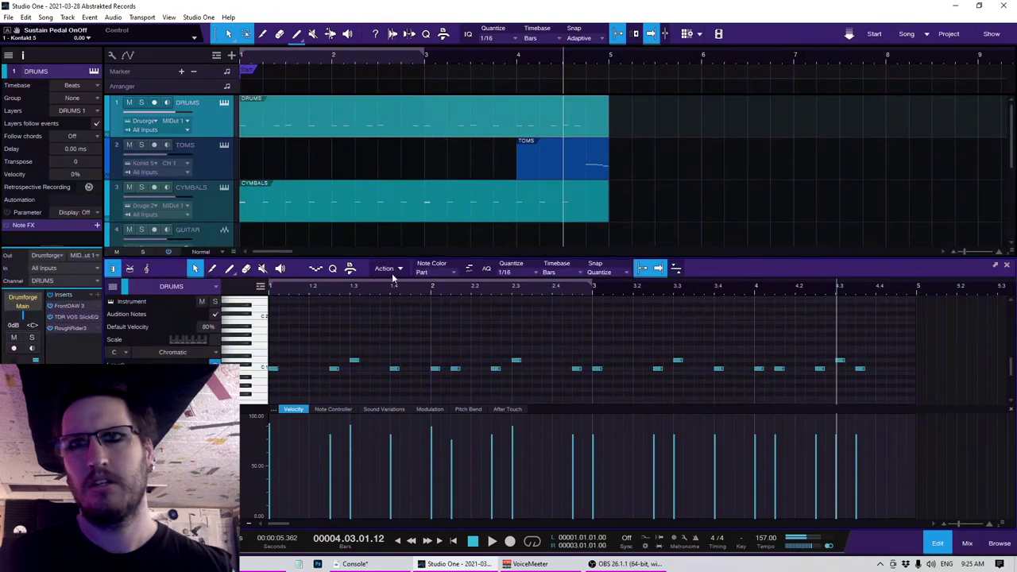
Step: Set a 1/16 T grid, split the drum note near bar 4.2 into two triplet hits, and play back
left_click(333, 269)
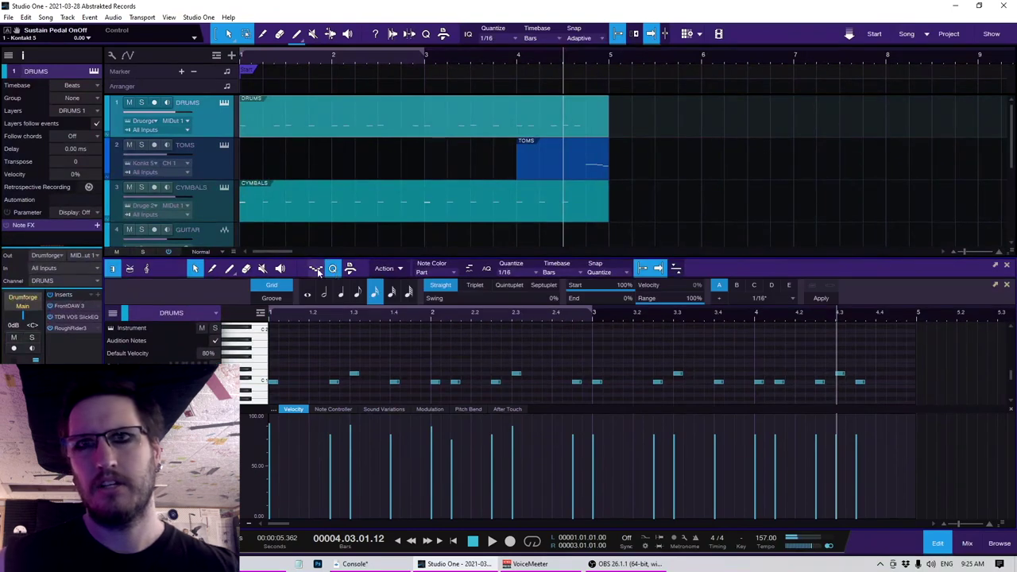
left_click(475, 285)
scroll(794, 374, "up", 3)
left_click(825, 383)
left_click(828, 382, "alt")
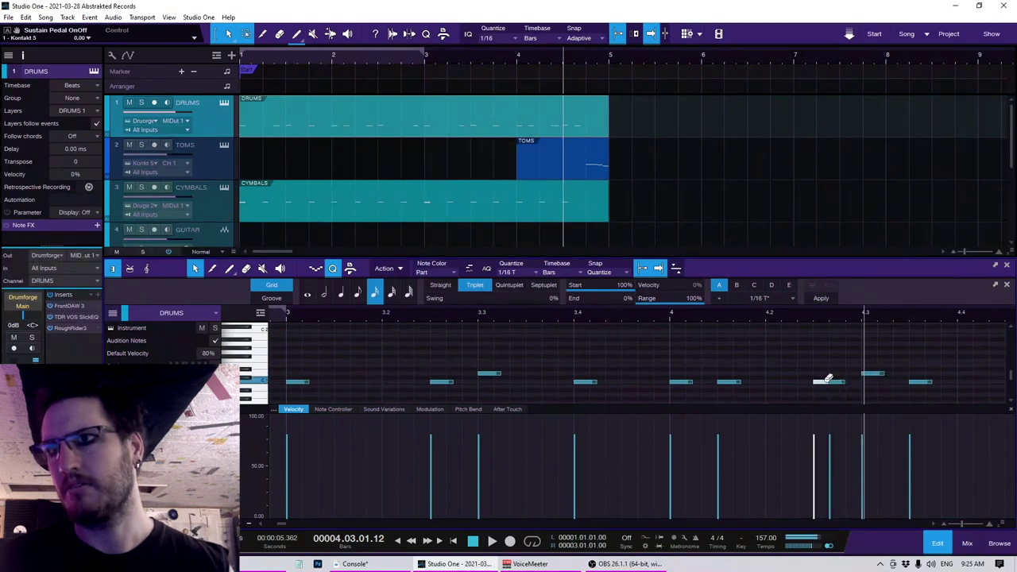
scroll(853, 384, "down", 2)
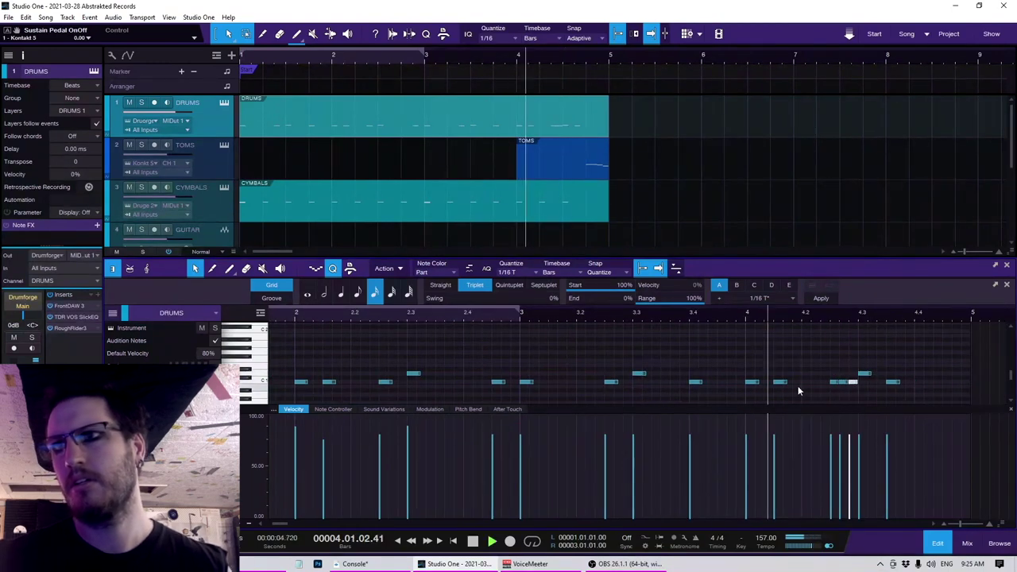
key("space")
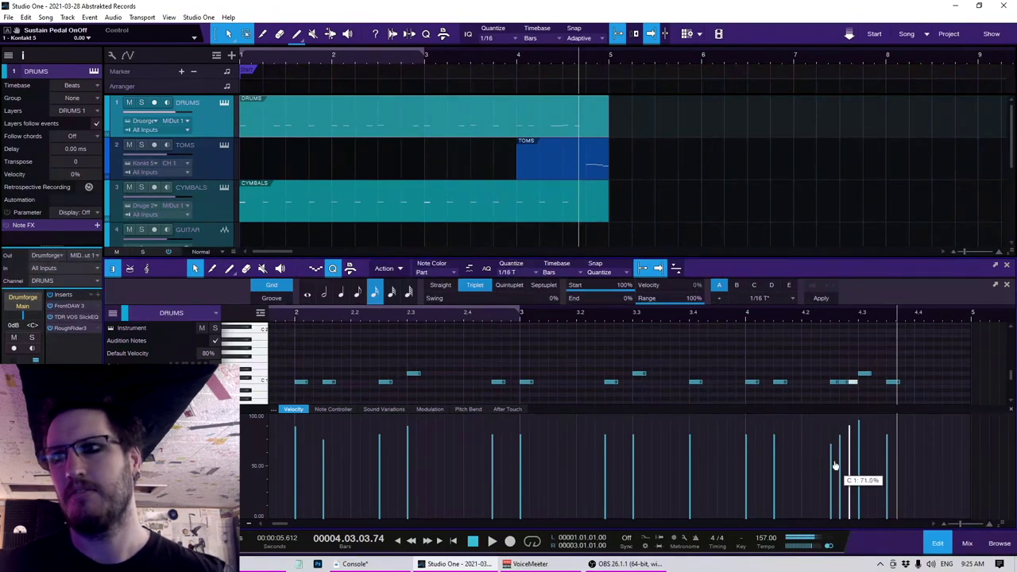
Step: Lower the velocity of one split hit near bar 4.2 and audition it
left_click(736, 357)
key("space")
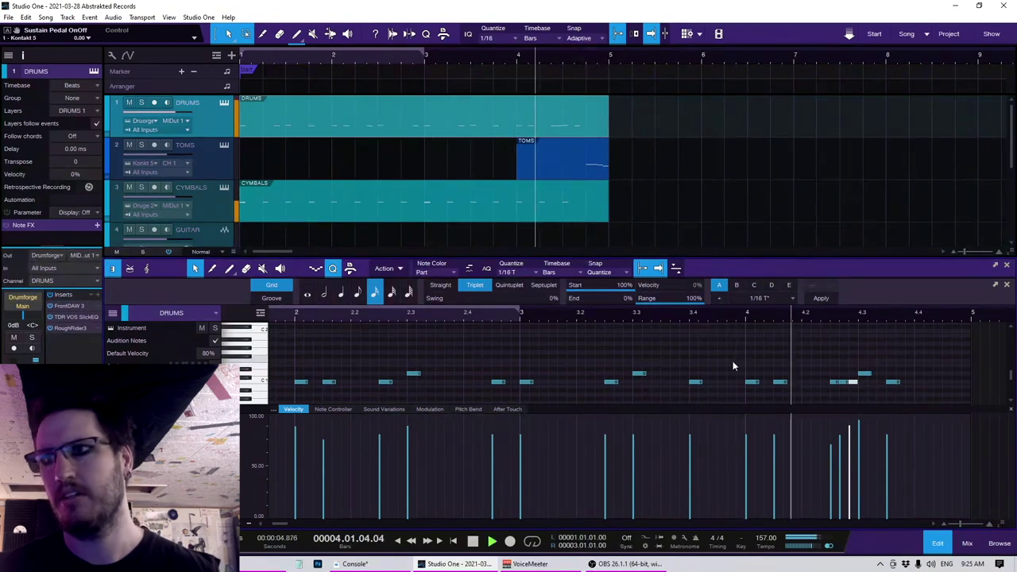
key("space")
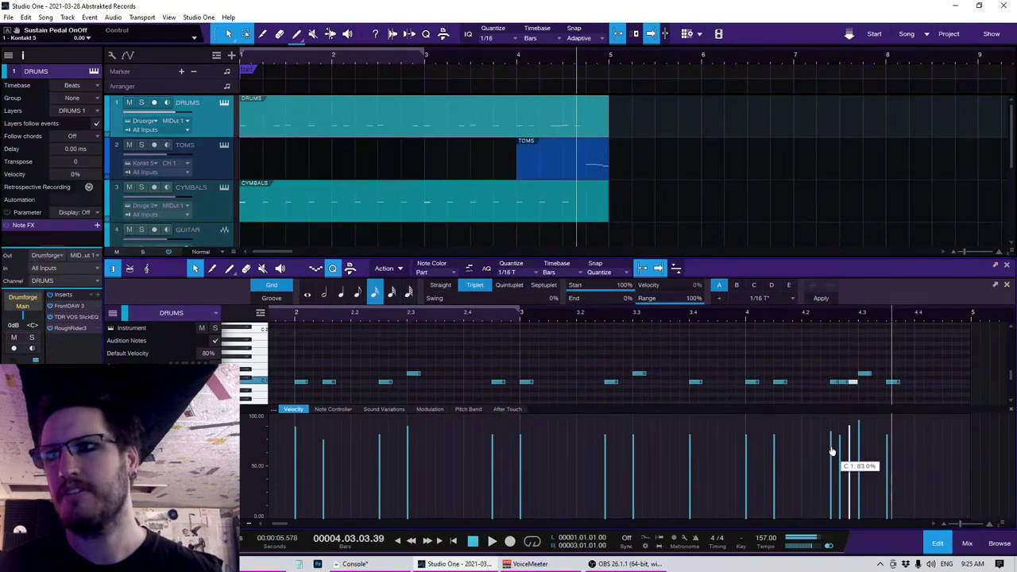
left_click_drag(840, 442, 841, 457)
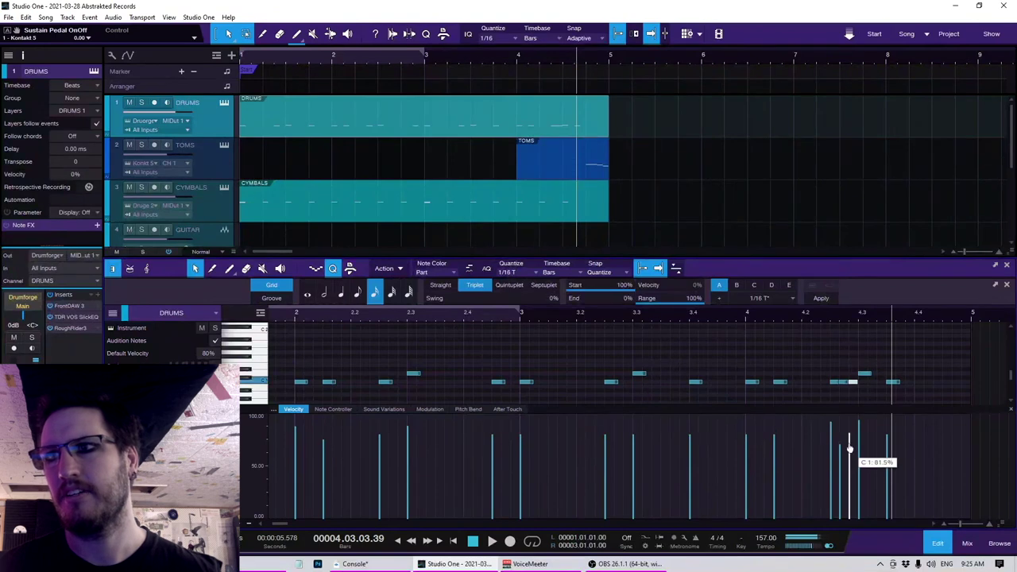
left_click(818, 363)
key("space")
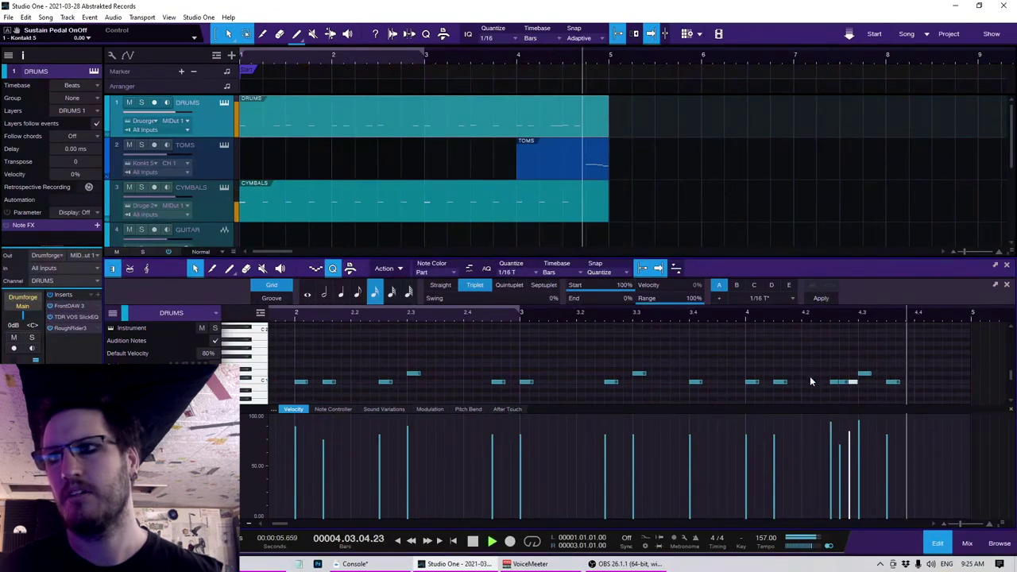
key("space")
Step: Raise the velocity of the hit near bar 3.3 and adjust the zoom to show bars 1–10
key("w")
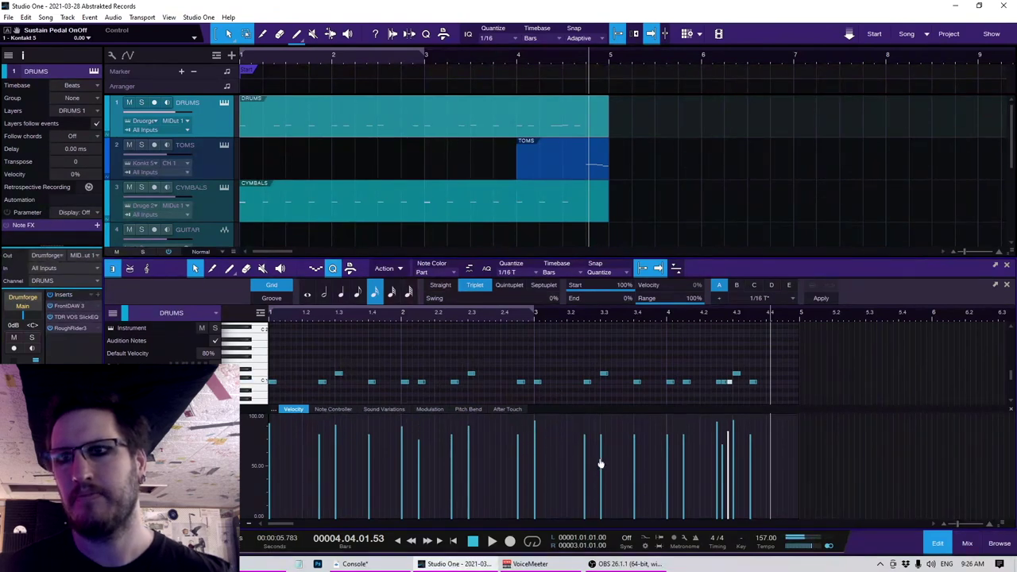
left_click_drag(601, 465, 601, 451)
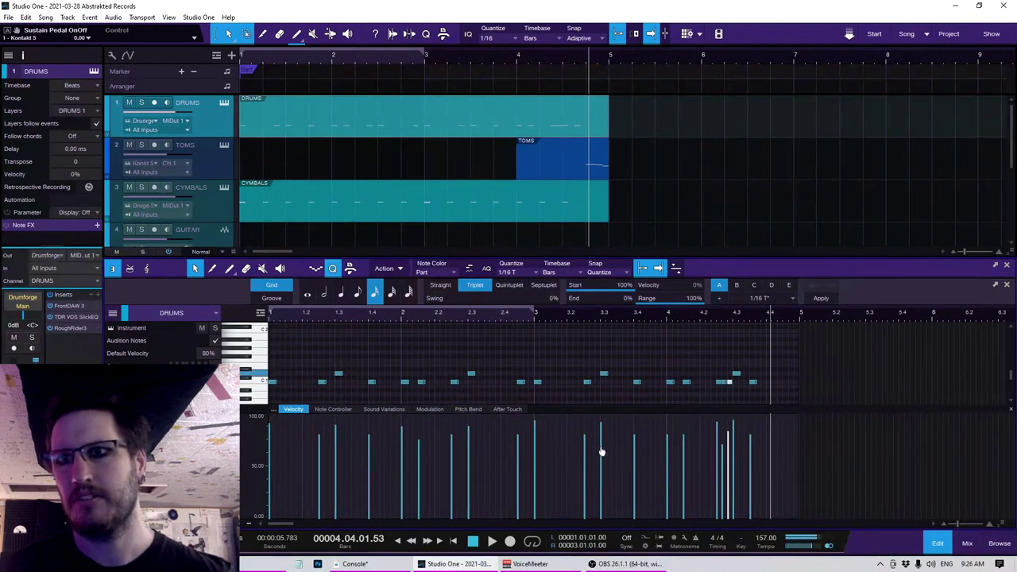
left_click(677, 447)
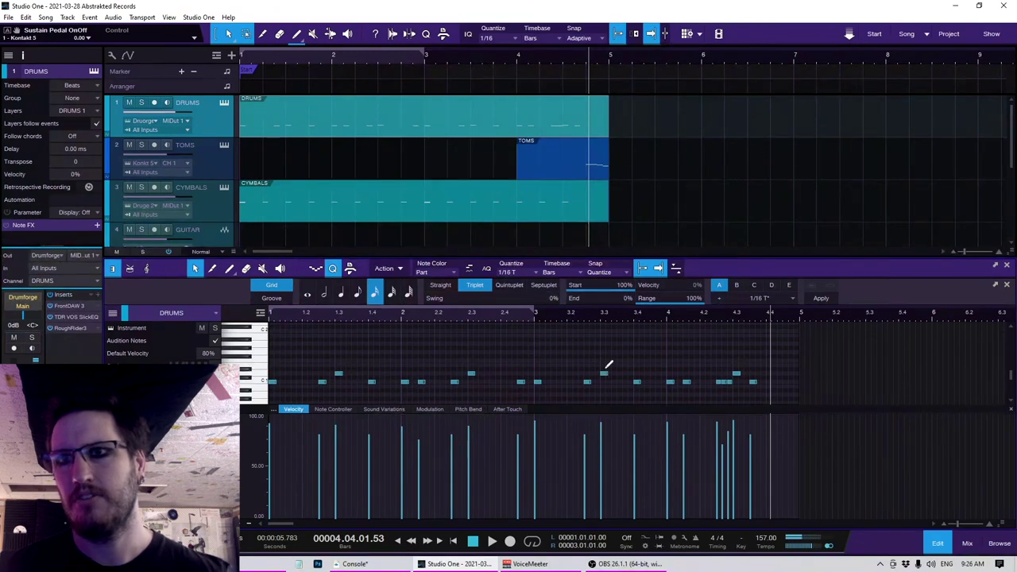
key("w")
key("e")
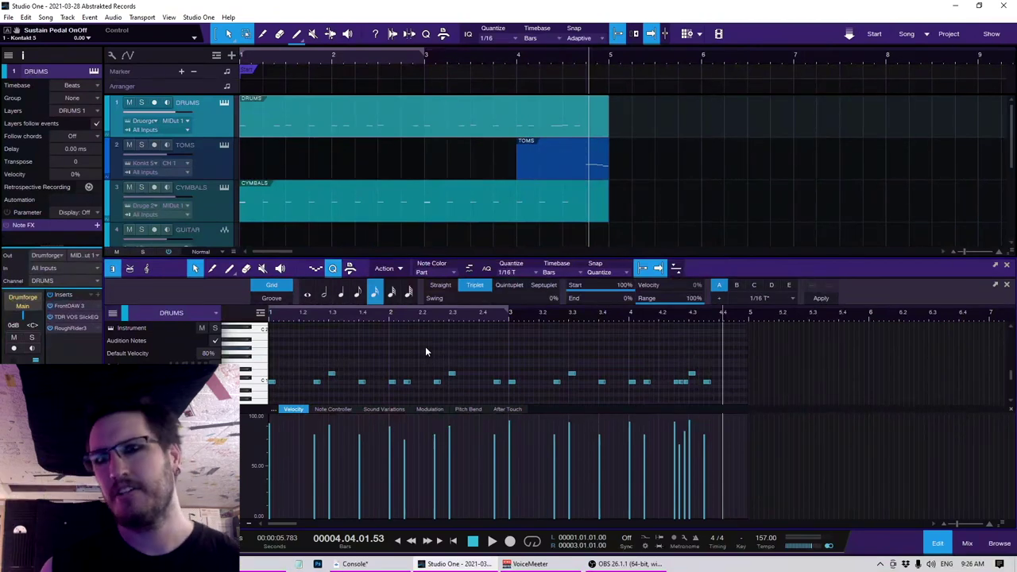
left_click(443, 213)
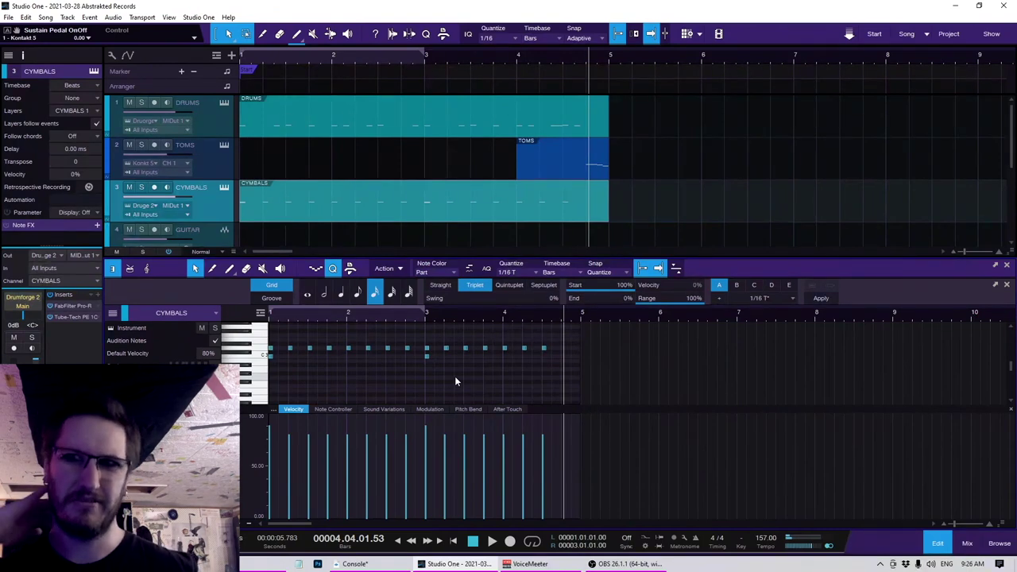
key("Home")
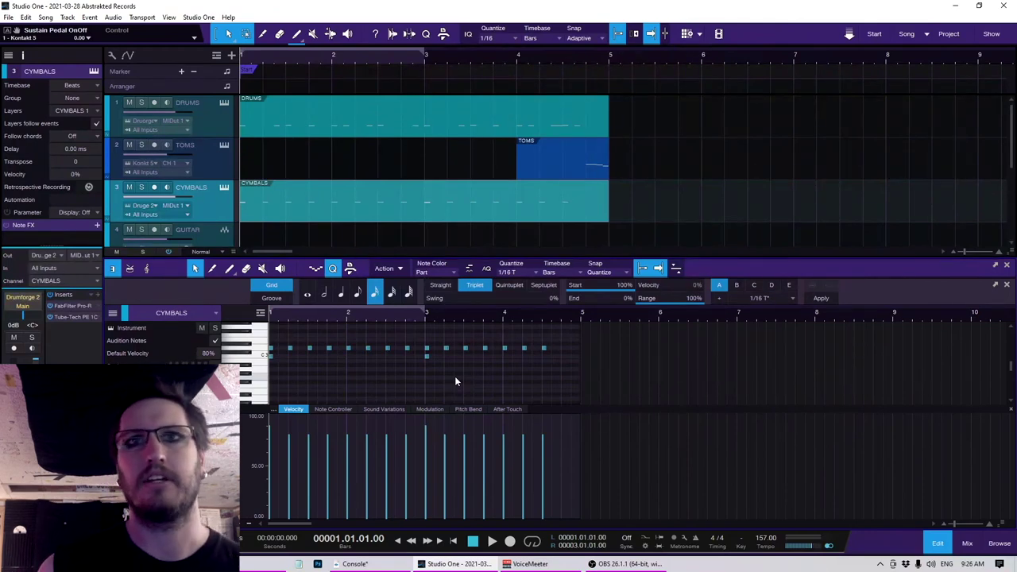
left_click(212, 128)
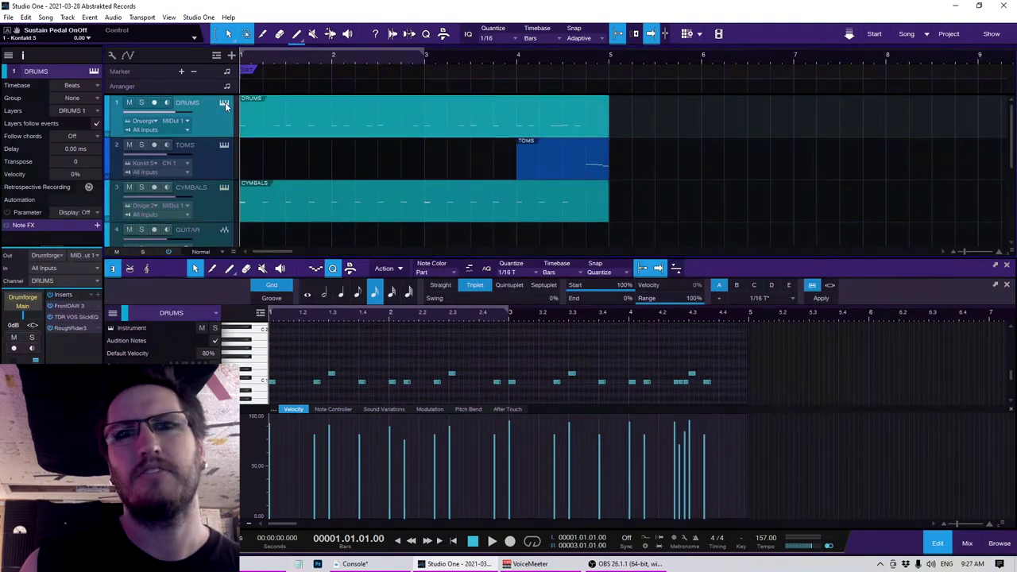
Step: Check the kick settings in Drumforge on DRUMS, then view the TOMS Kontakt Studio Drummer options page
left_click(225, 104)
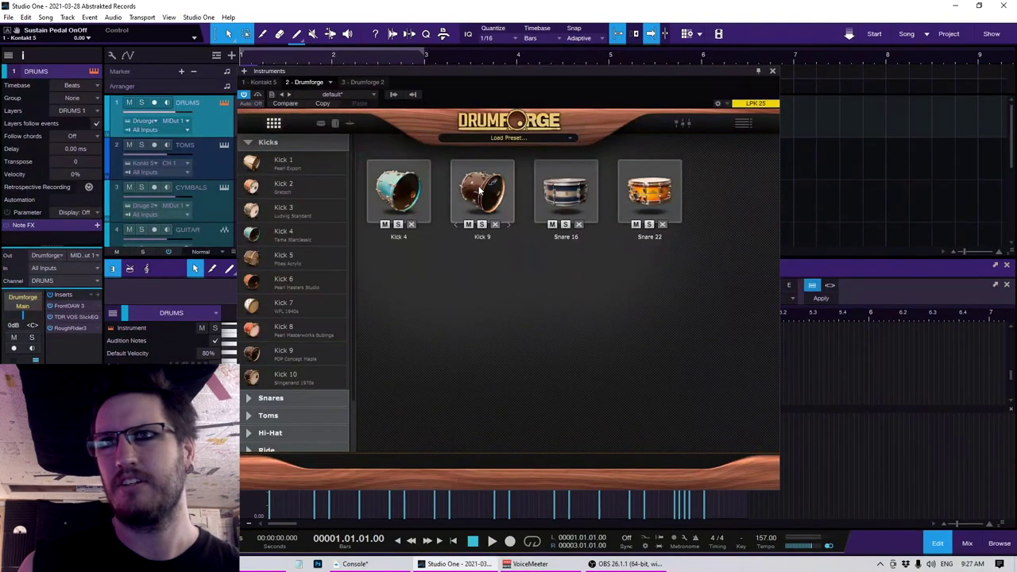
left_click(679, 125)
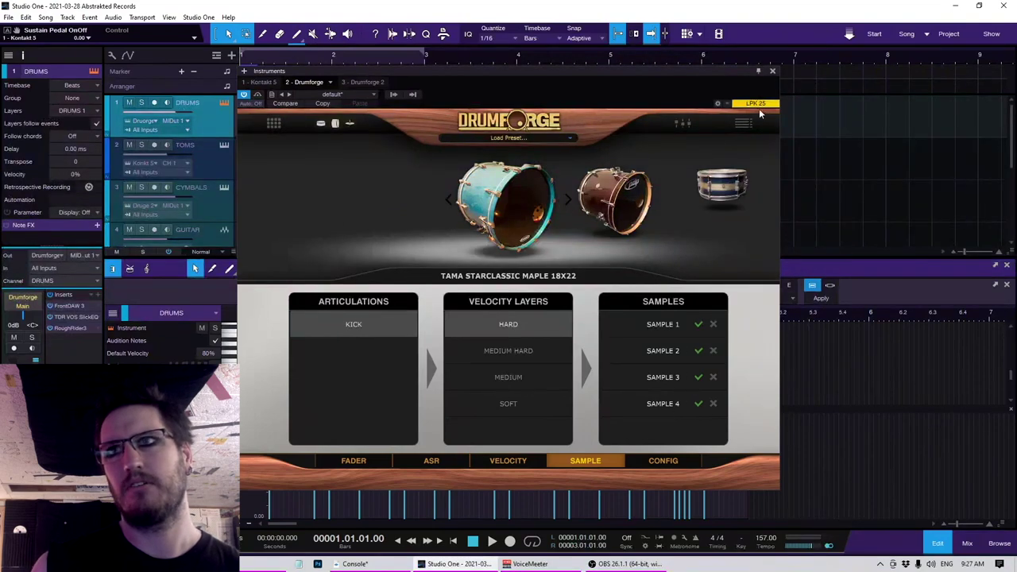
left_click(774, 71)
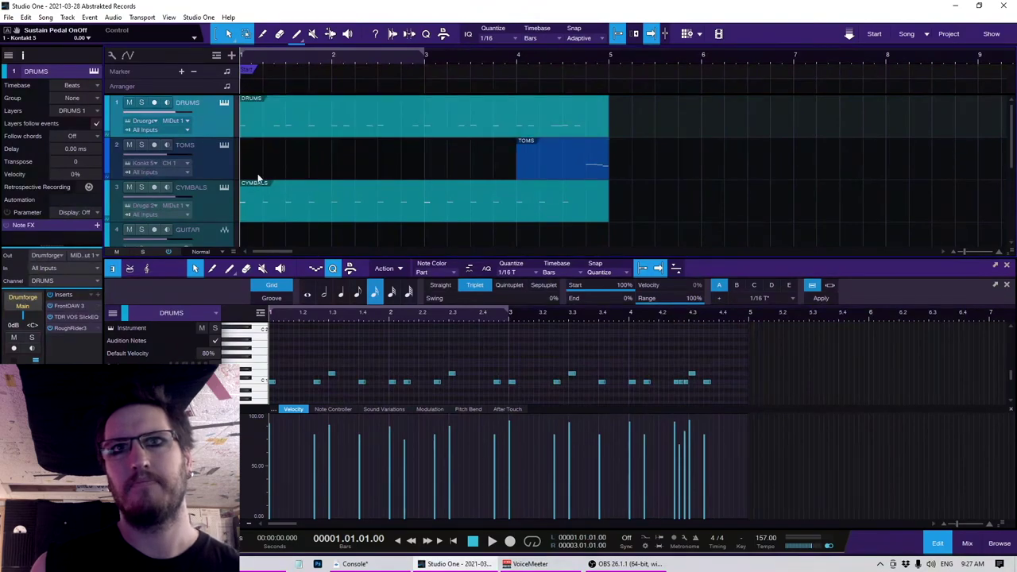
left_click(207, 163)
left_click(223, 145)
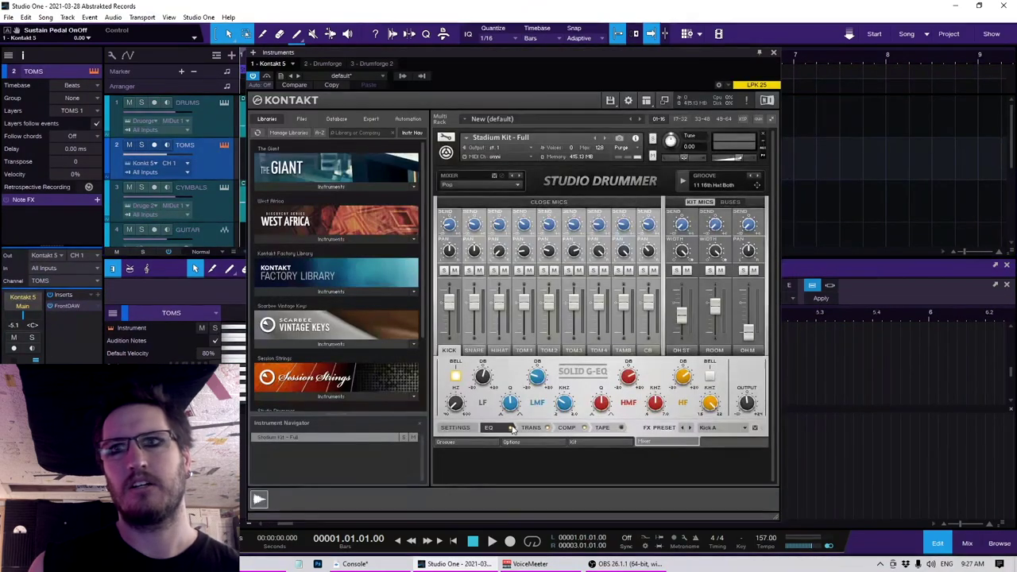
left_click(519, 442)
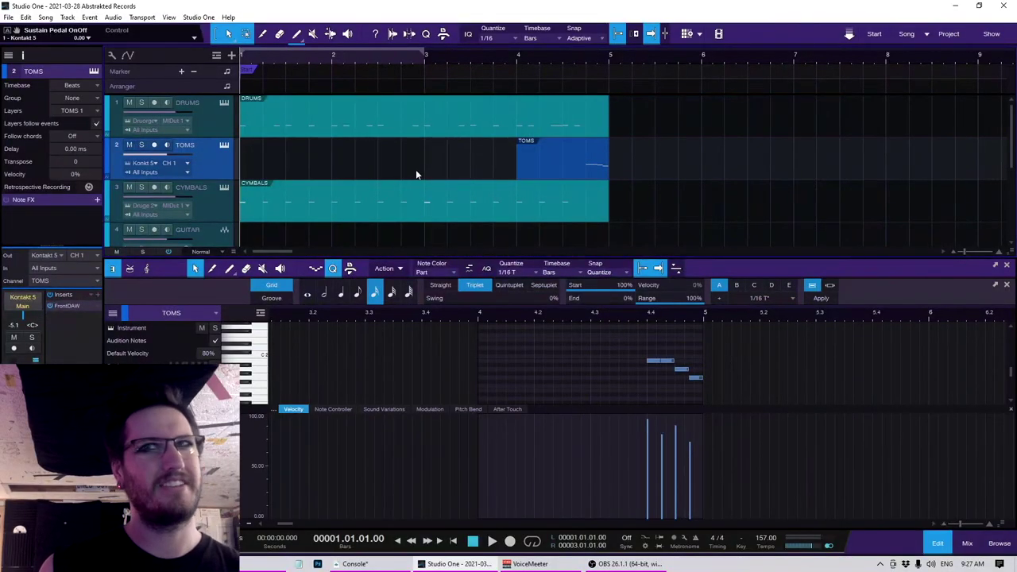
Step: Play back with the CYMBALS part shown, then display the DRUMS part's notes
left_click(413, 218)
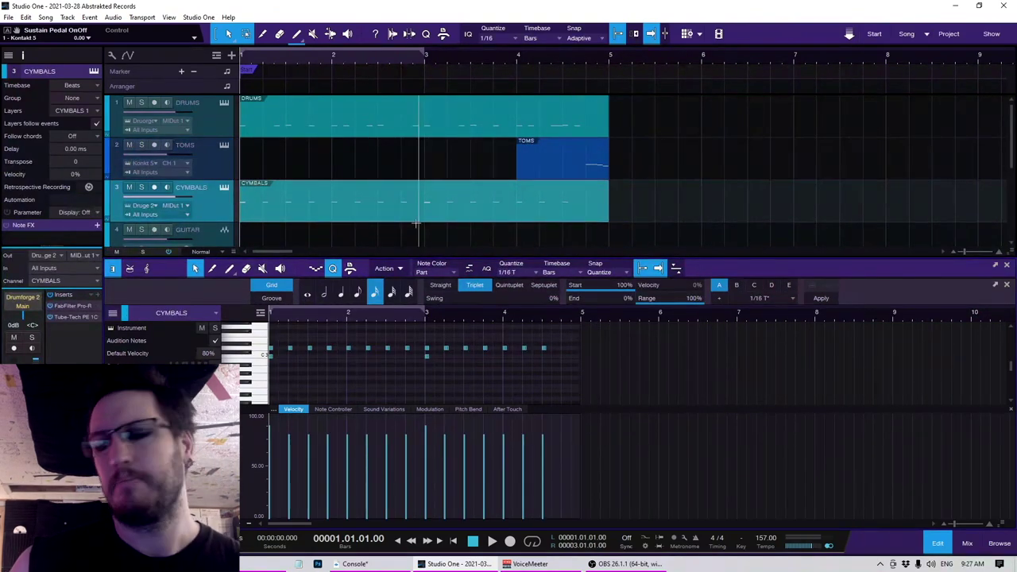
key("space")
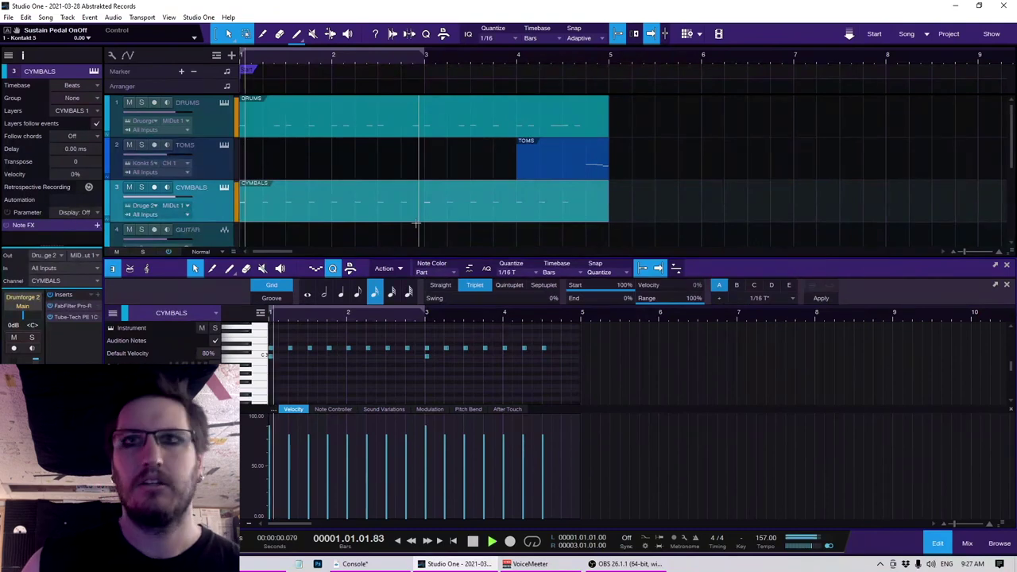
left_click(387, 138)
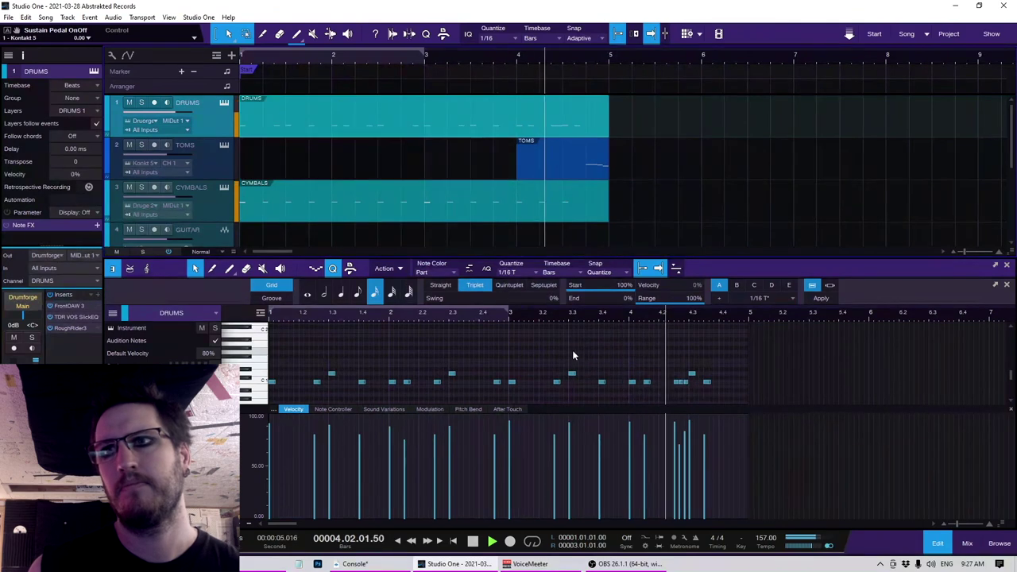
Step: Lower the first tom hit to 68% and raise the last to about 89%, auditioning the fill
left_click(597, 162)
scroll(656, 376, "up", 3)
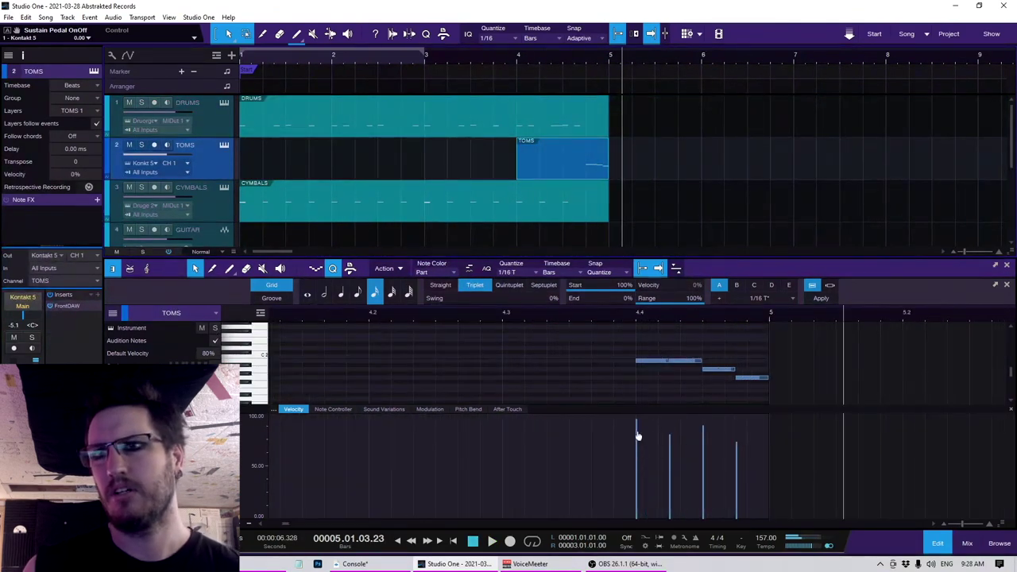
left_click_drag(637, 435, 635, 464)
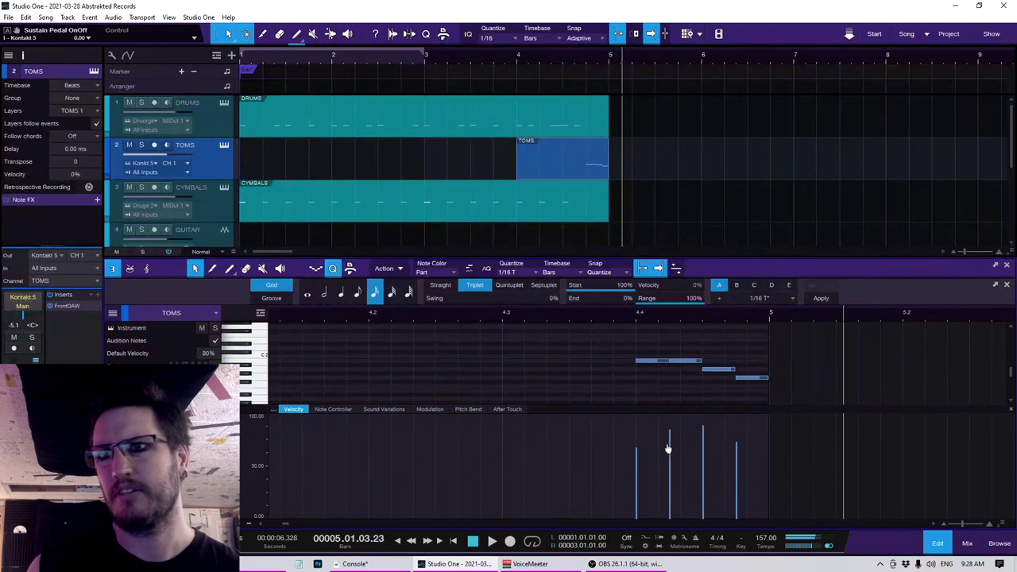
left_click(541, 177)
left_click(566, 191)
key("space")
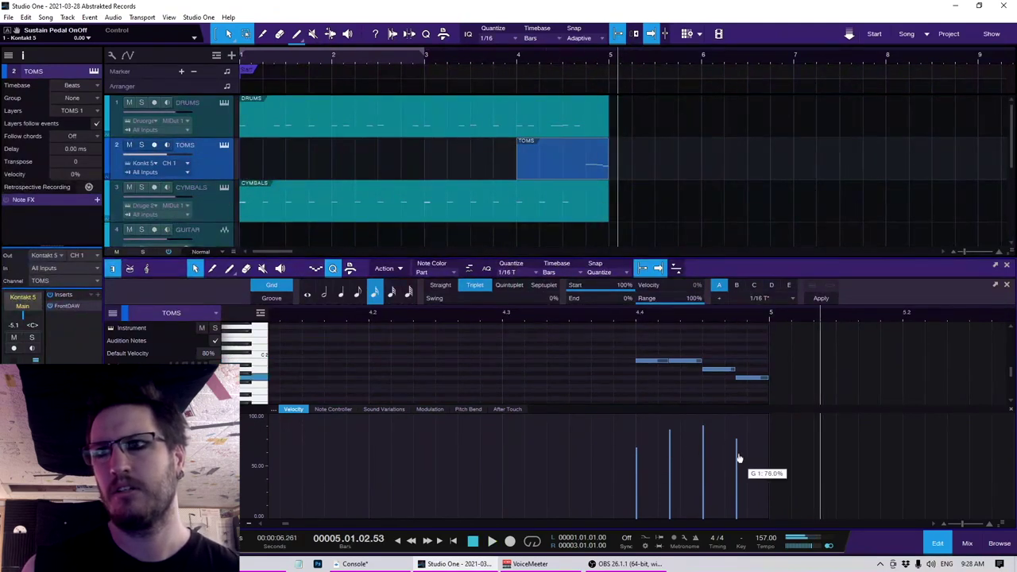
left_click_drag(739, 458, 739, 445)
key("space")
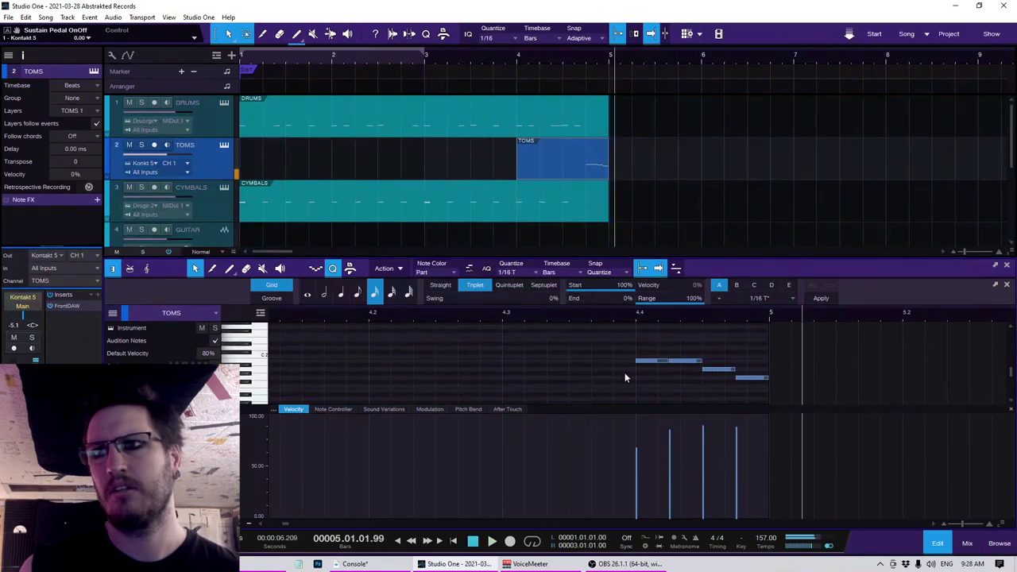
key("space")
key("space")
key("space")
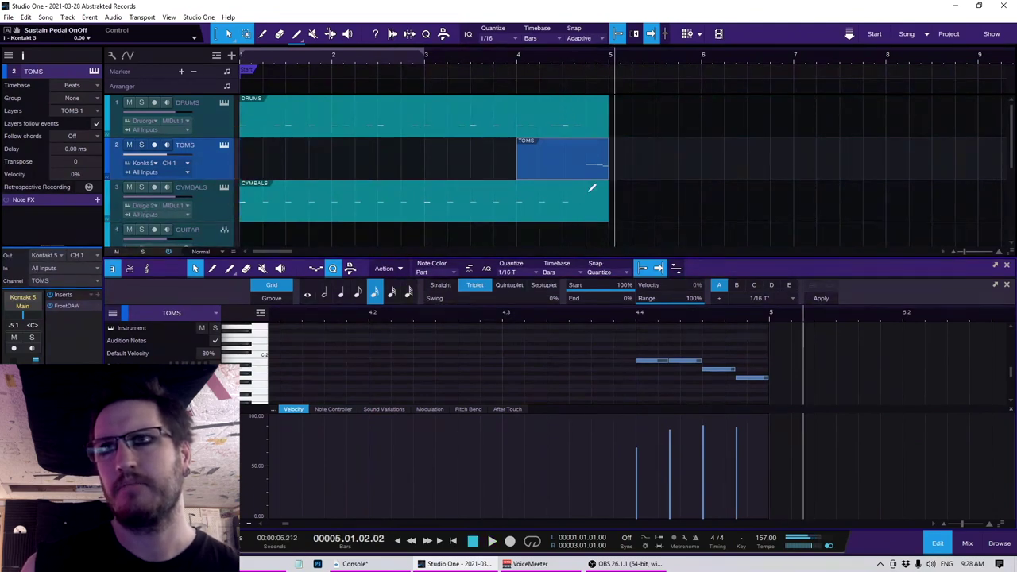
Step: Duplicate the DRUMS, TOMS and CYMBALS parts into bars 5–9 and play the repeat
scroll(588, 195, "down", 2)
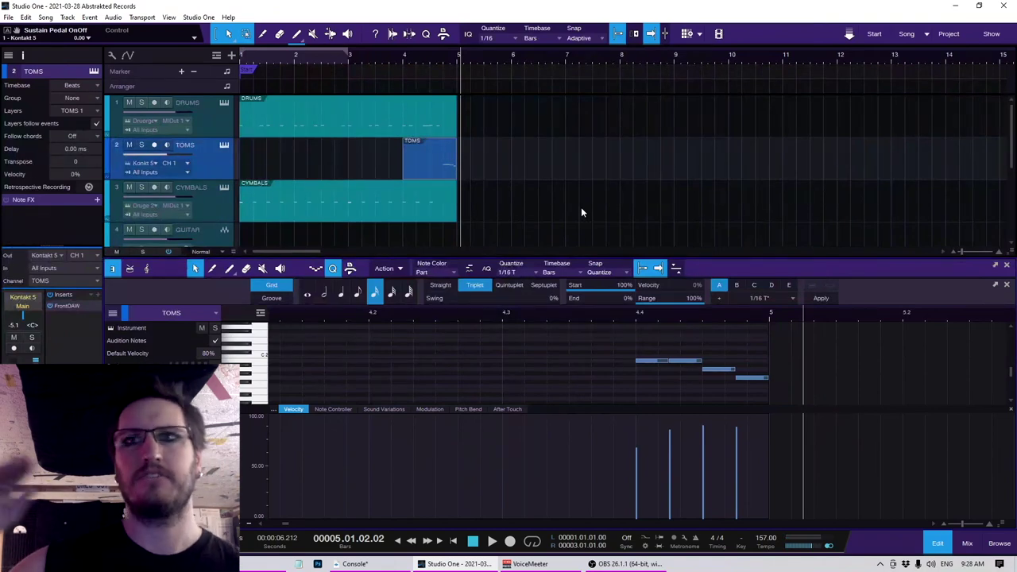
left_click_drag(484, 227, 393, 129)
key("d")
key("space")
key("space")
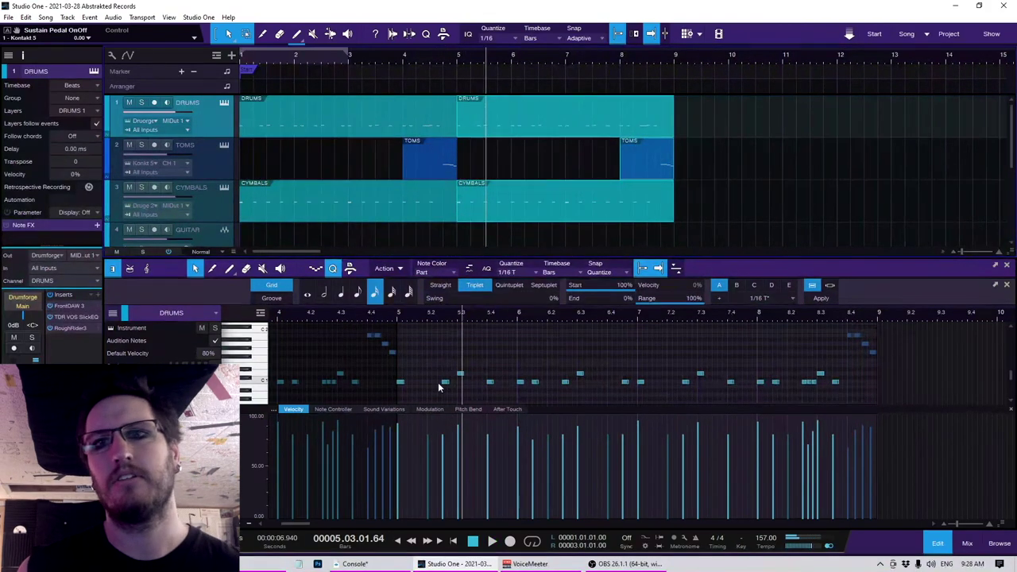
Step: Delete the duplicated parts after bar 5 and close the note editor with F2
scroll(444, 373, "up", 1)
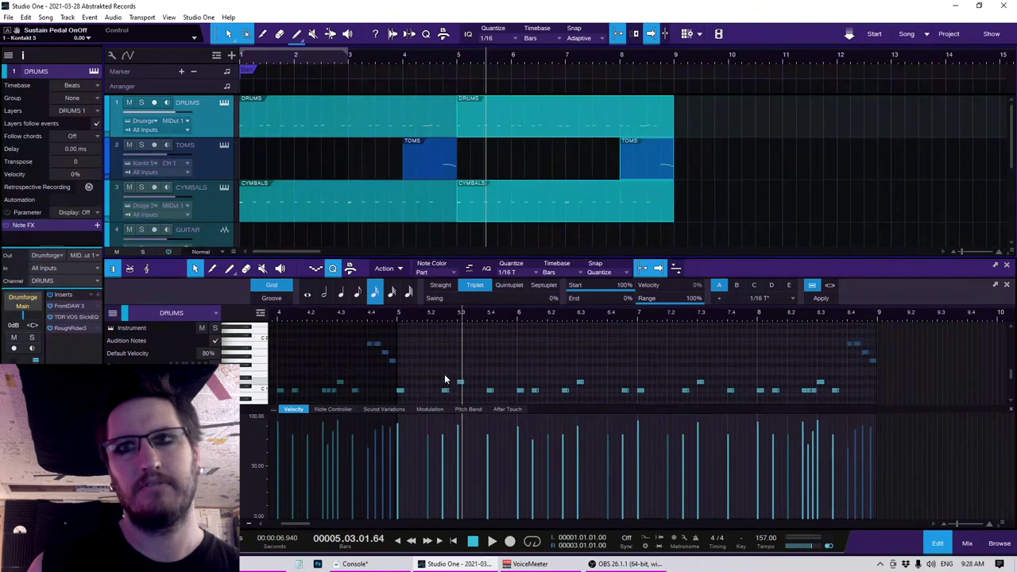
key("Delete")
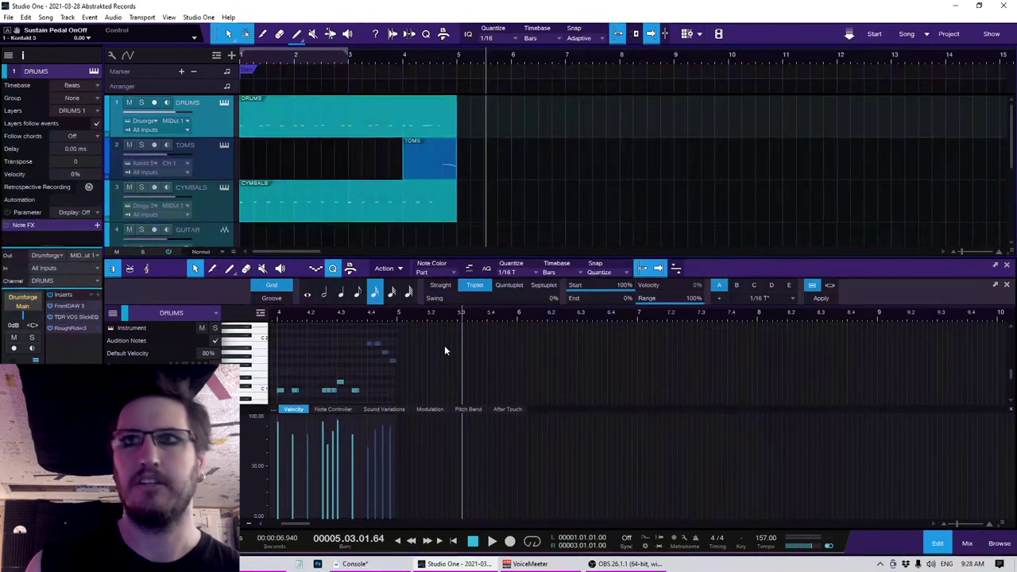
left_click(441, 167)
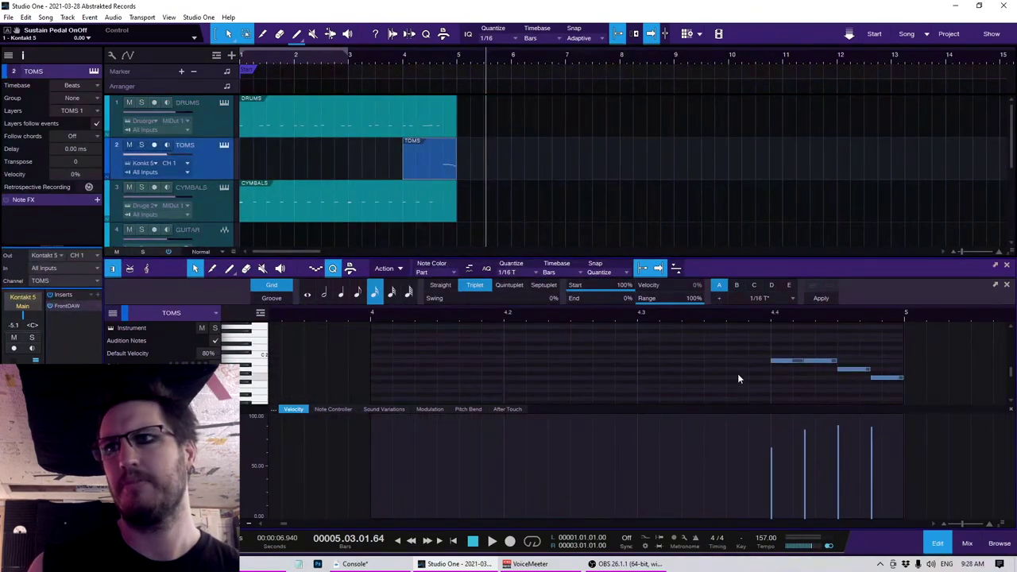
scroll(741, 368, "down", 2)
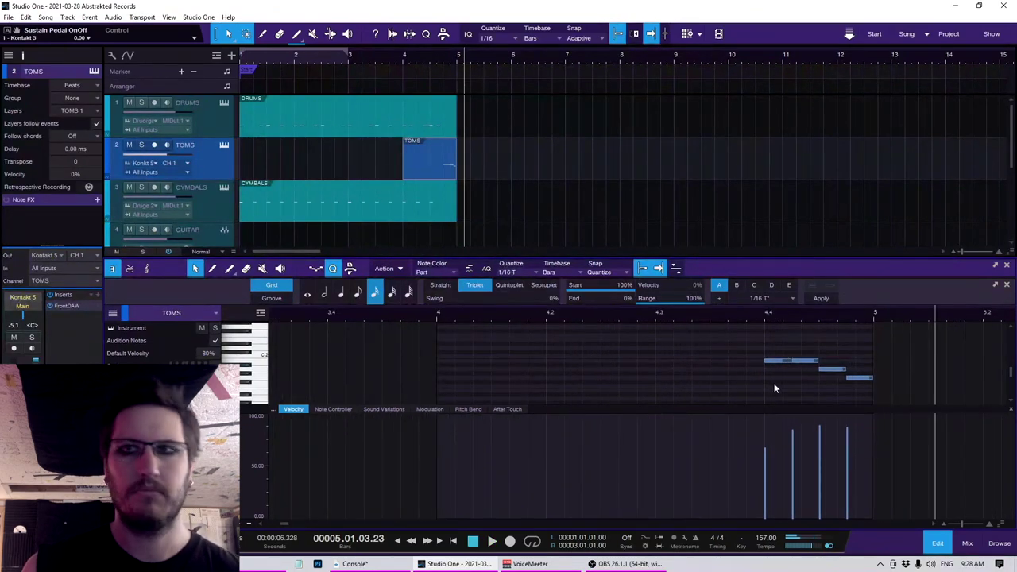
key("F2")
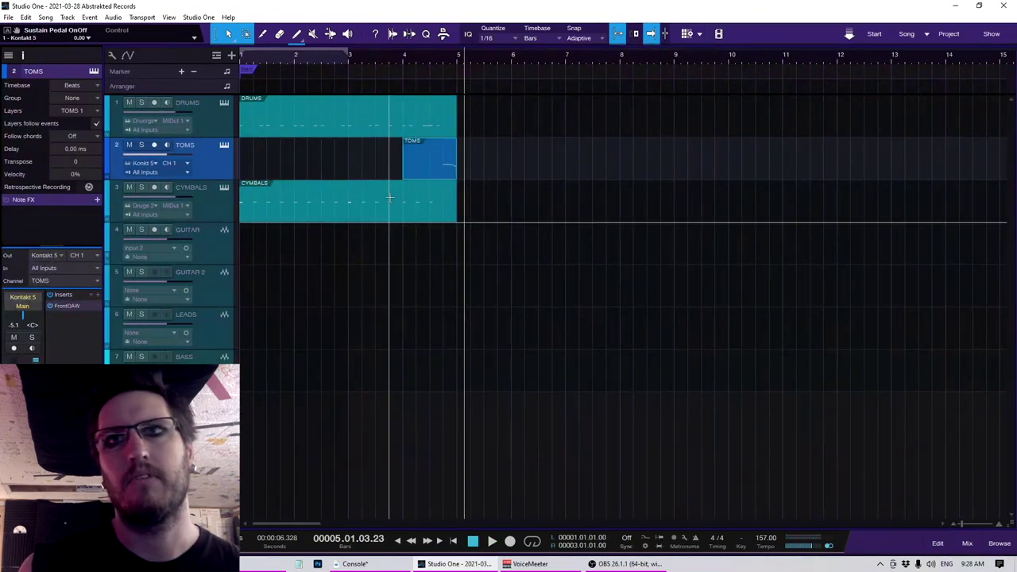
Step: Scroll down the arrangement toward where the new DRUMS part at bar 6 will go
scroll(390, 195, "down", 2)
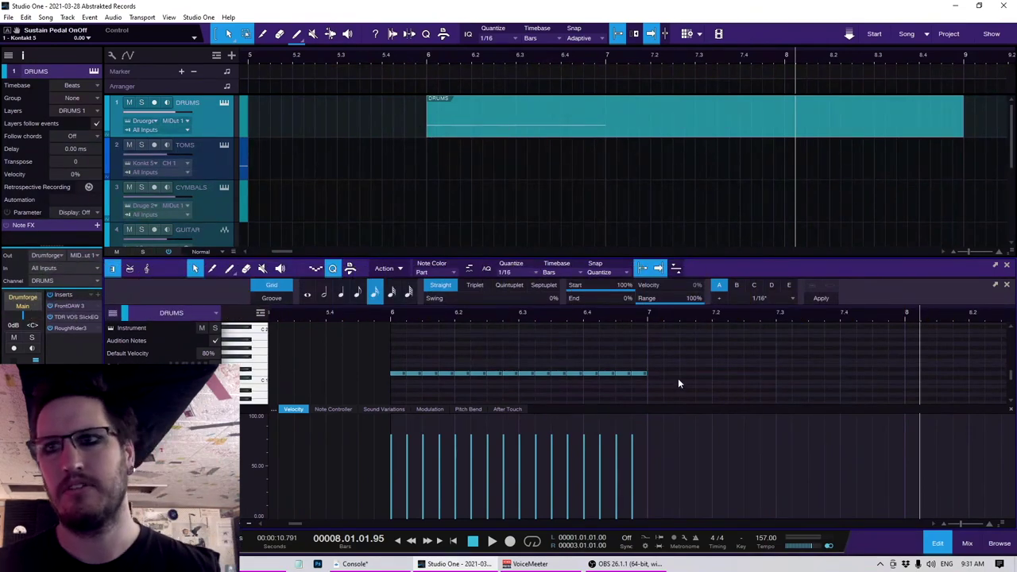
Step: Add a drum note at the start of bar 6 and play the new pattern
scroll(677, 379, "down", 1)
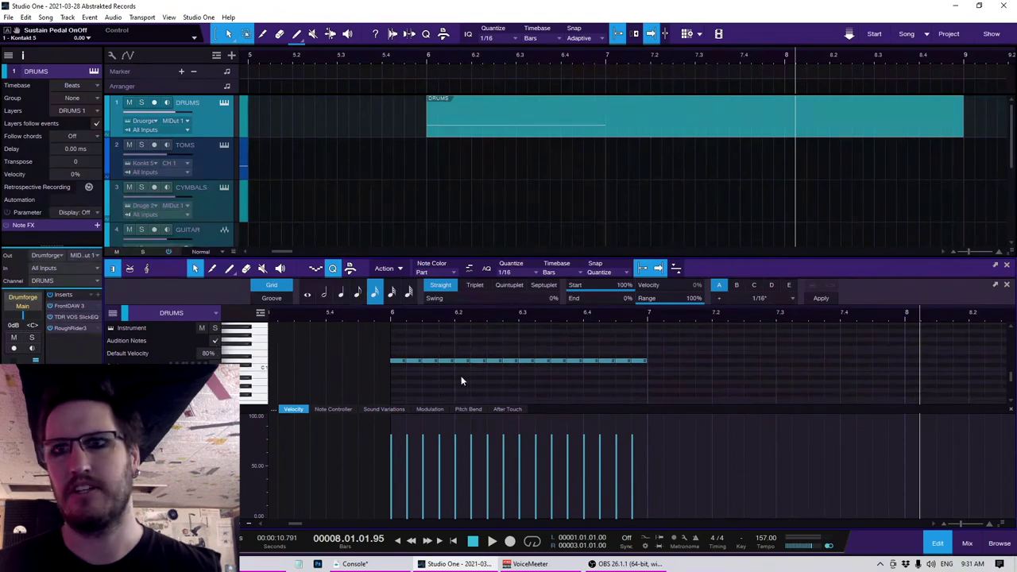
left_click(400, 368)
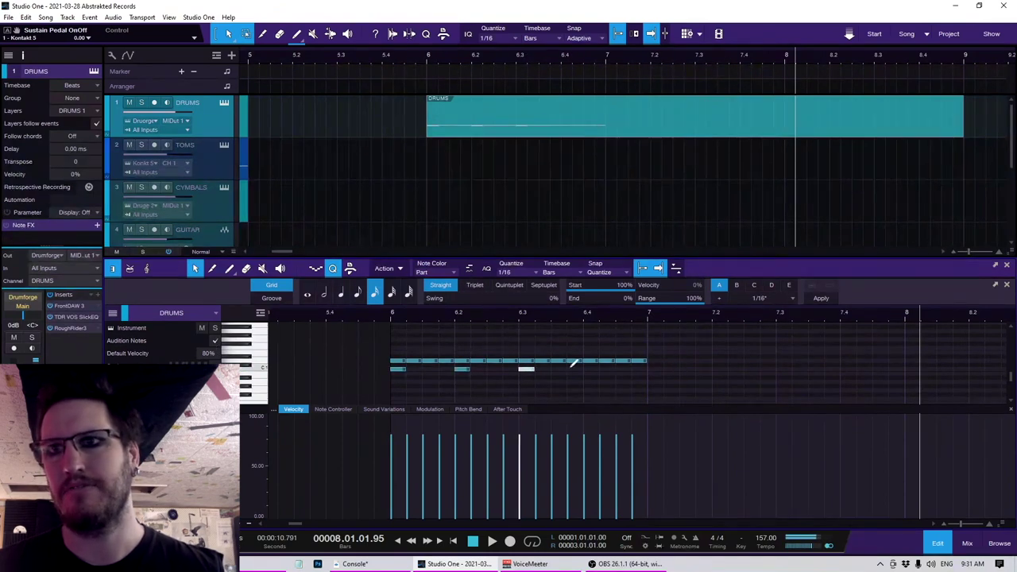
left_click(695, 359)
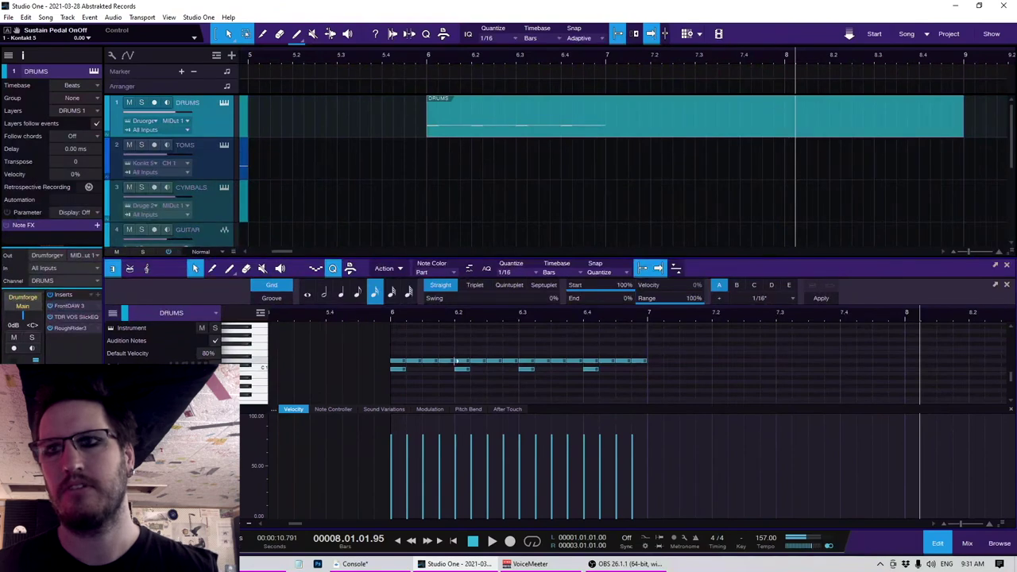
key("space")
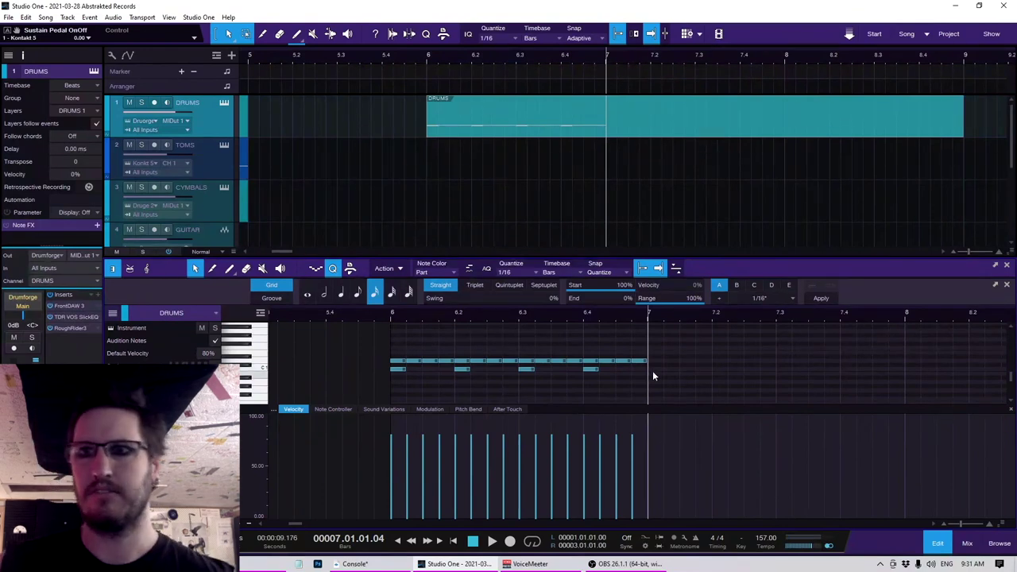
Step: Ramp the sixteenth-note velocities from soft to loud and play the result back
left_click_drag(698, 338, 387, 364)
left_click_drag(377, 480, 751, 407)
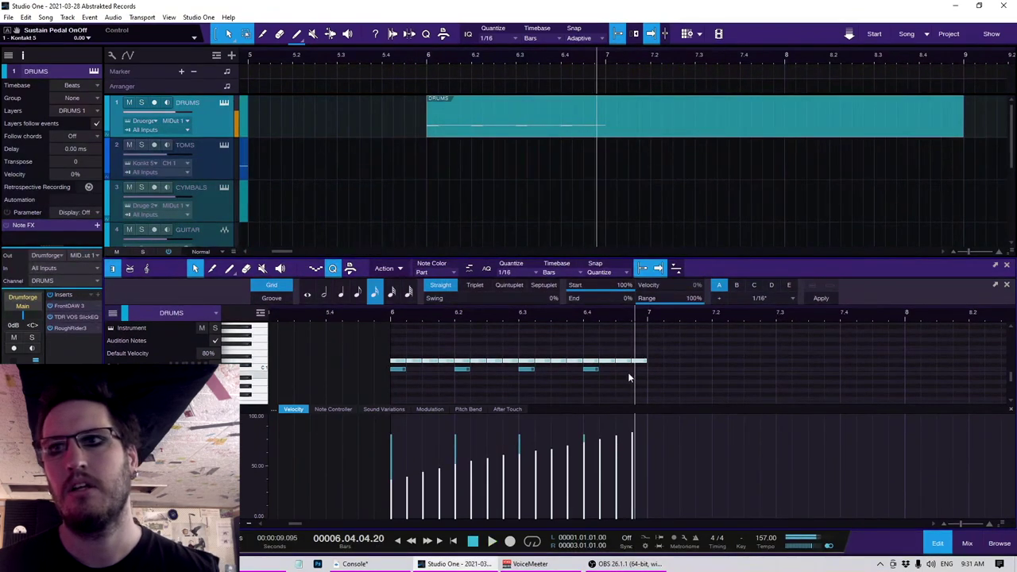
left_click_drag(638, 381, 306, 371)
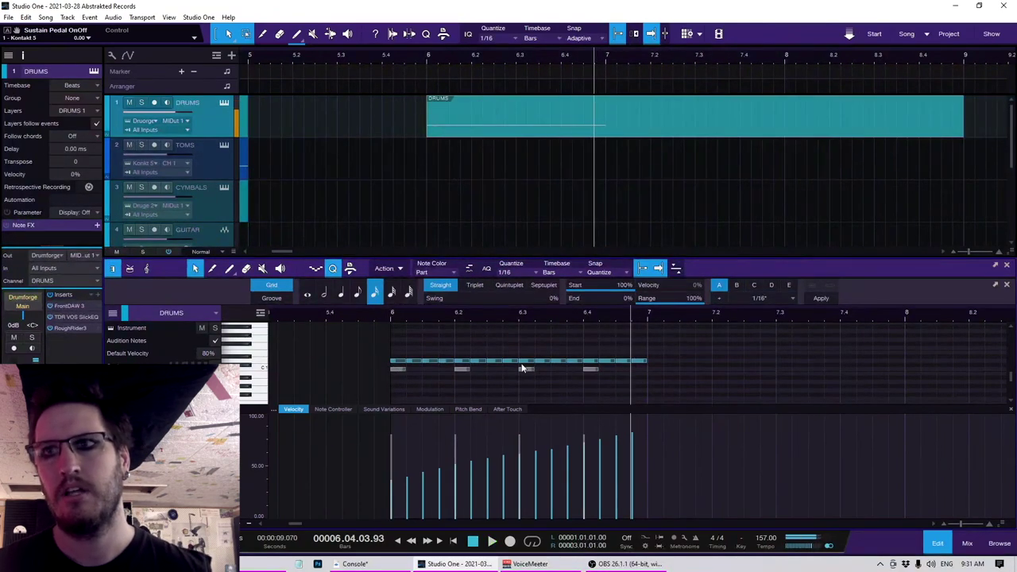
left_click(656, 379)
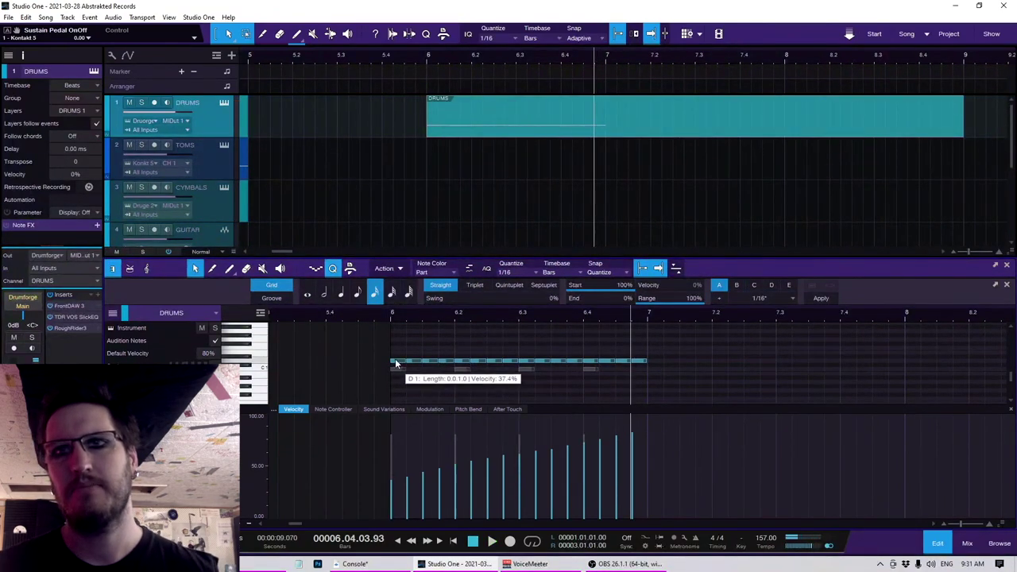
key("space")
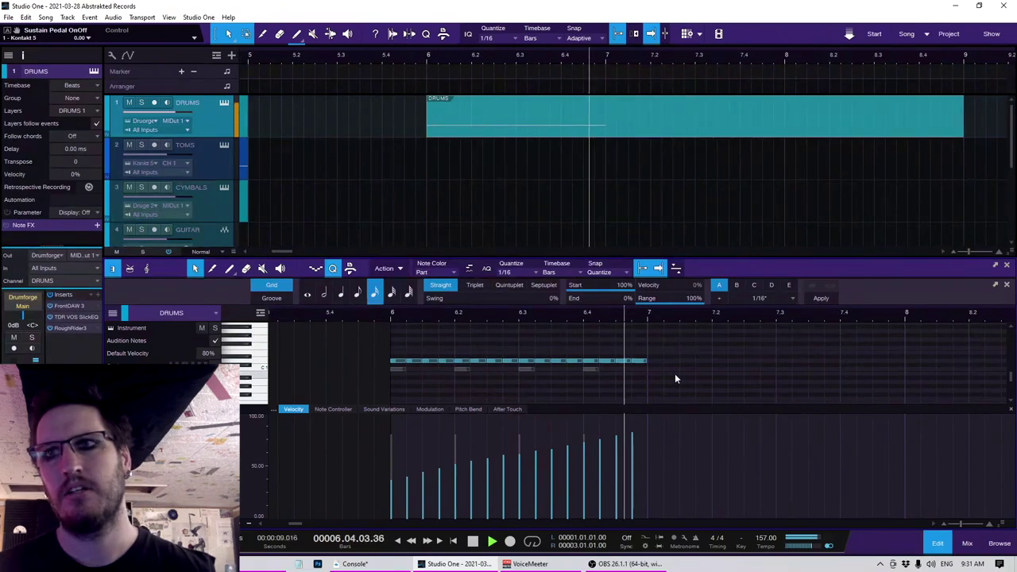
key("space")
Step: Redraw a gentler velocity ramp, with the last sixteenth at 96% and one note near 47.5%
left_click_drag(695, 333, 347, 365)
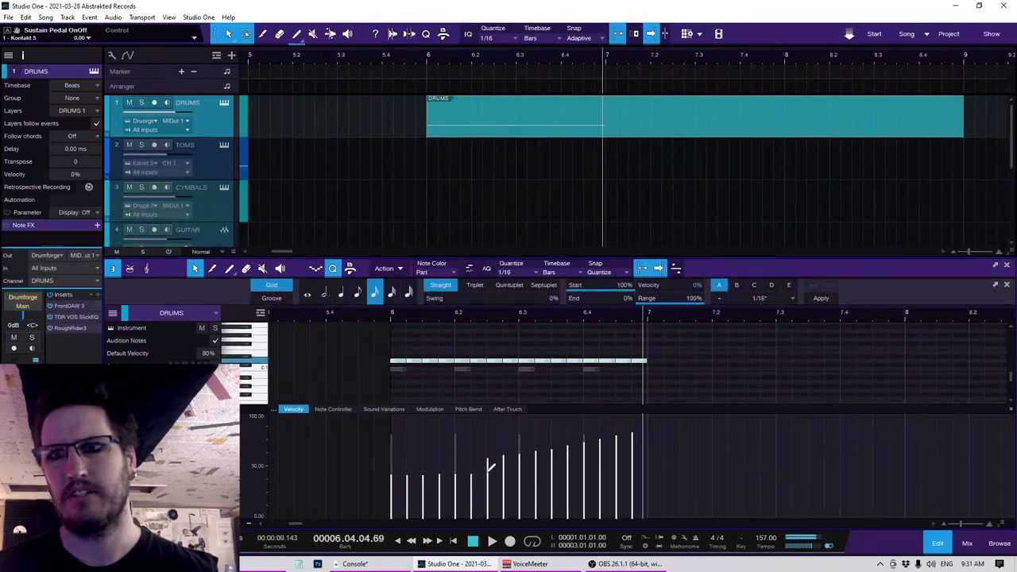
left_click_drag(493, 466, 625, 429)
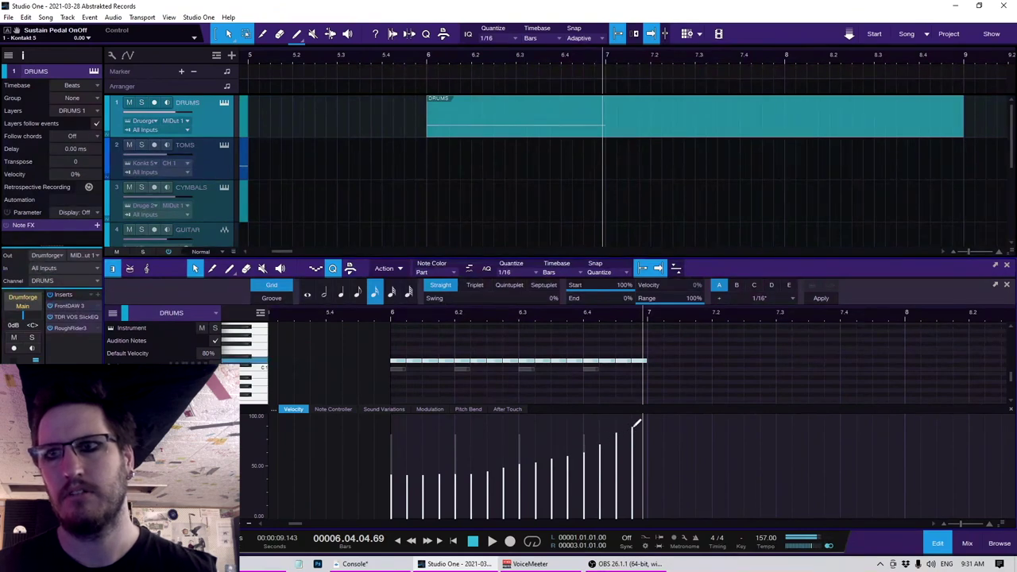
left_click(664, 401)
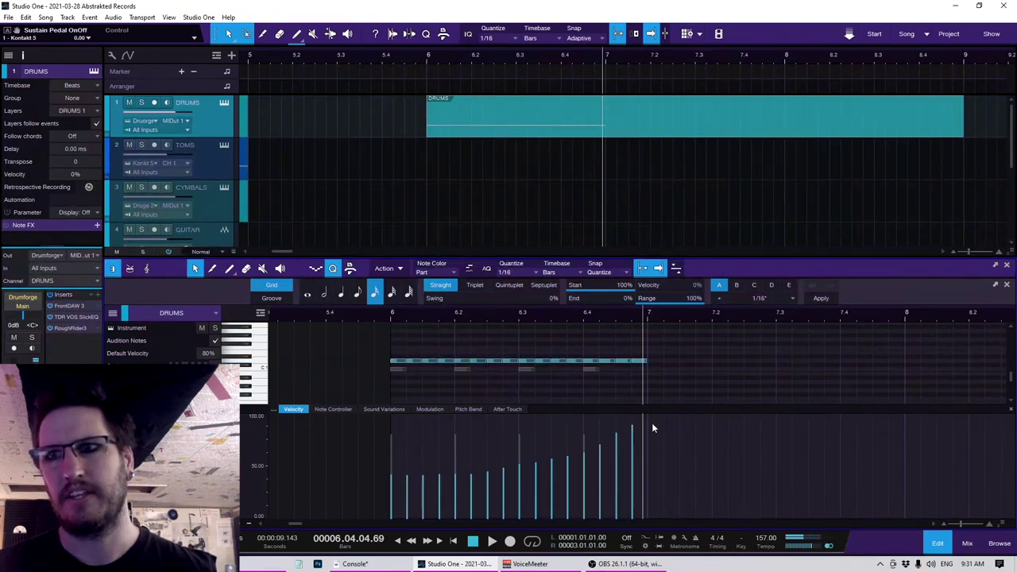
left_click_drag(634, 444, 617, 447)
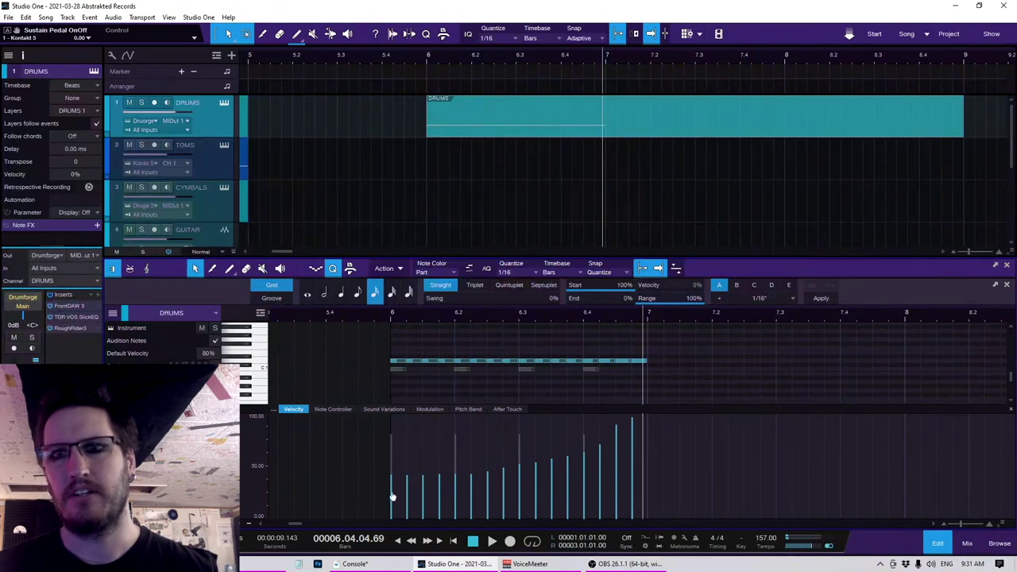
left_click_drag(391, 496, 391, 484)
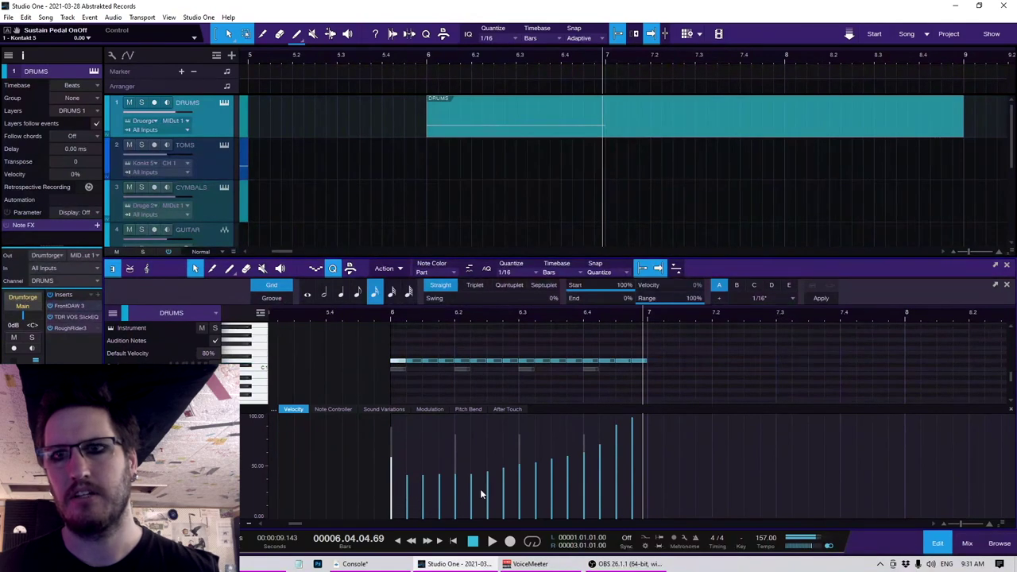
left_click(459, 362)
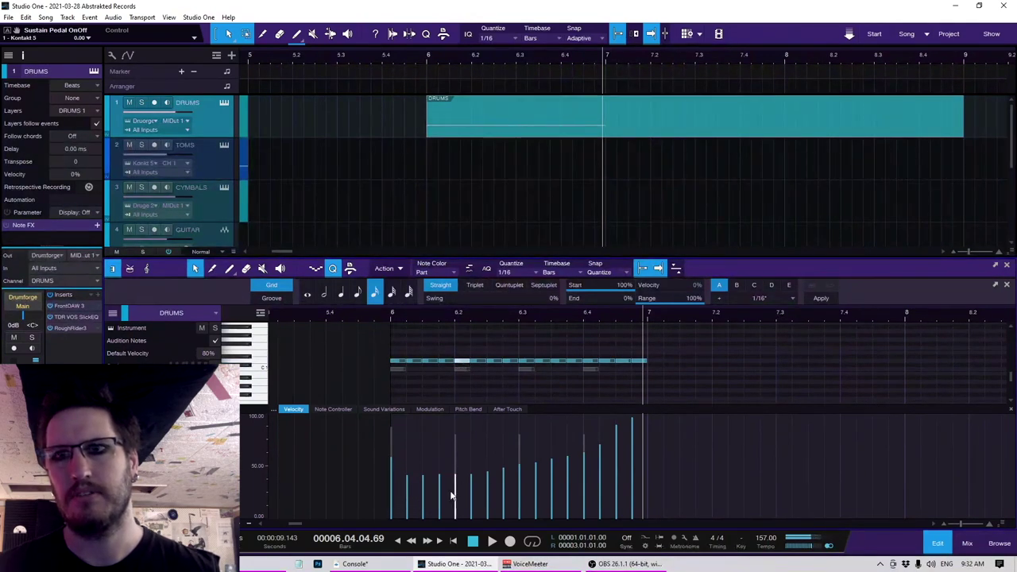
left_click_drag(452, 495, 458, 490)
Step: Delete the lower row of notes, set the first note to 71.5% velocity, and play the fill
left_click_drag(636, 384, 366, 367)
key("Delete")
left_click(383, 371)
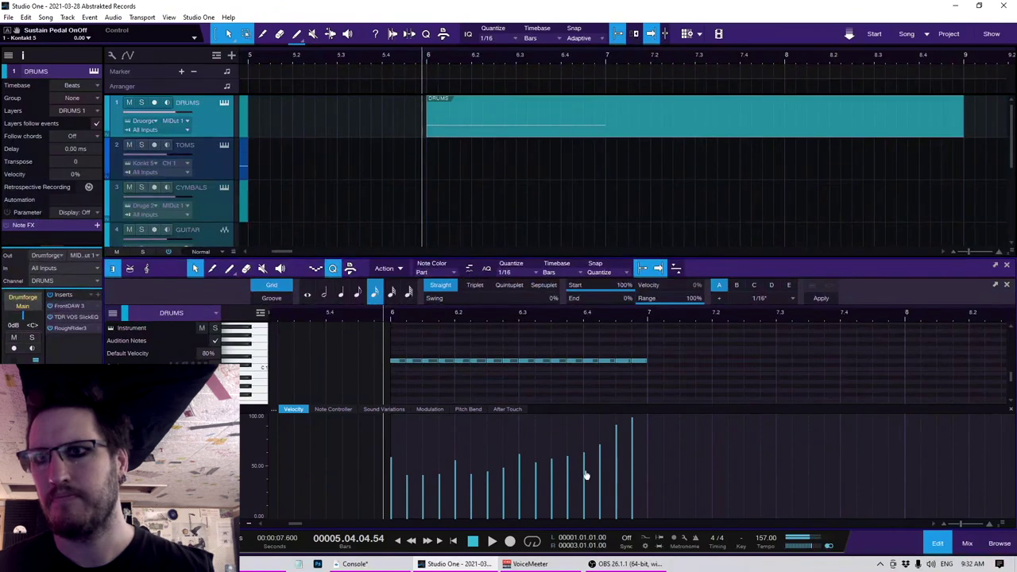
mouse_move(586, 465)
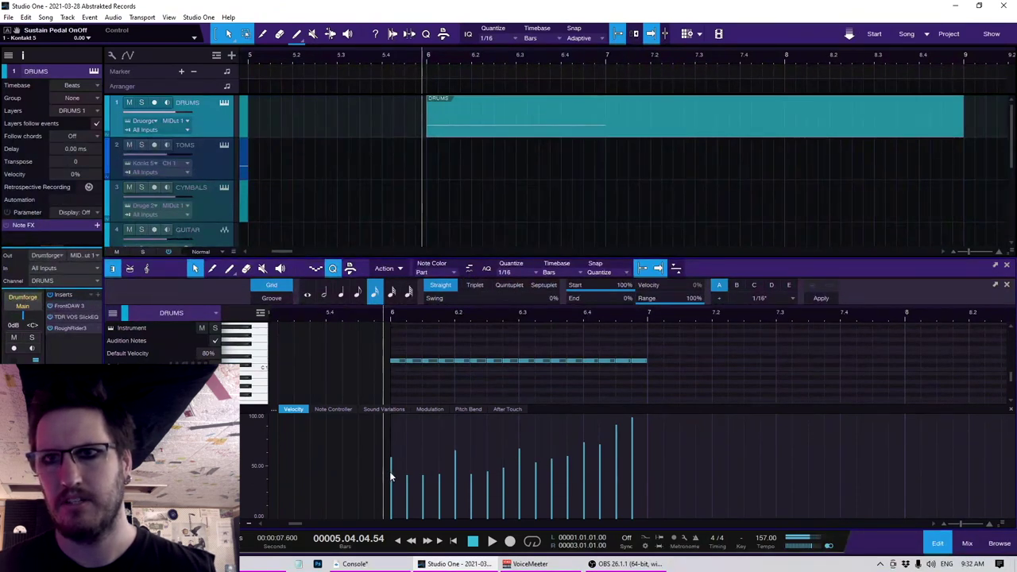
left_click_drag(390, 477, 392, 463)
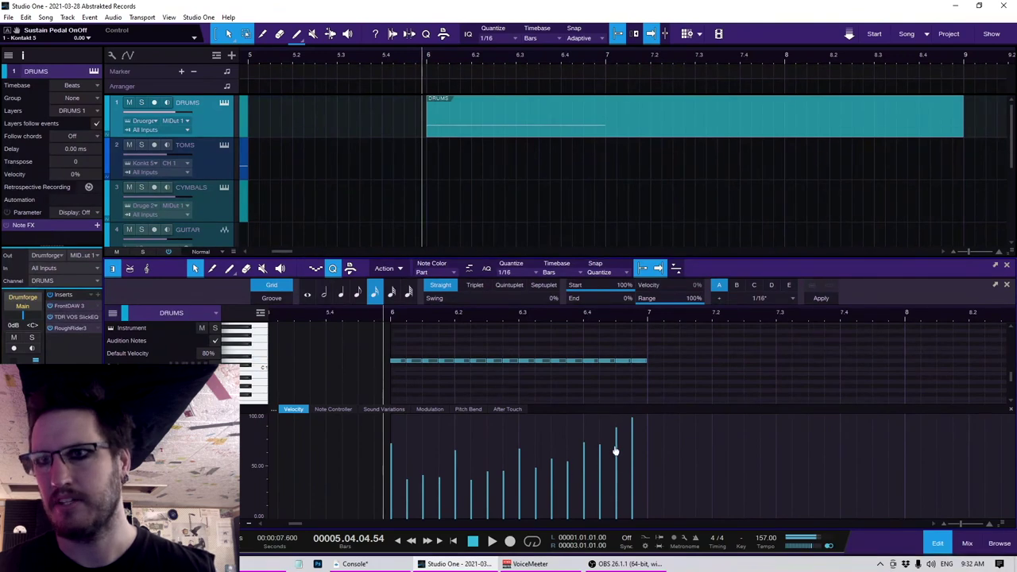
key("space")
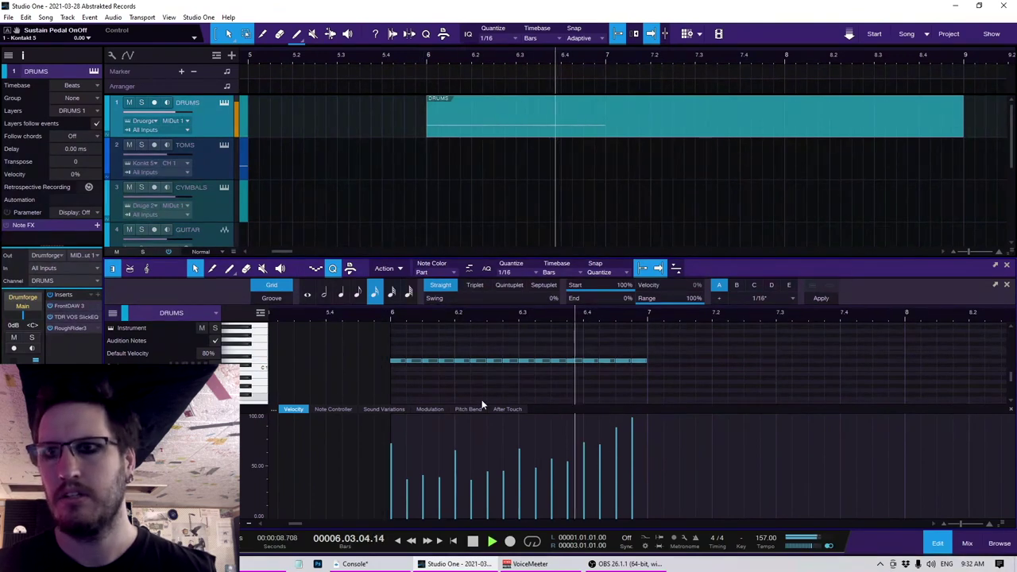
Step: Lower the velocities of the fill's last four notes slightly and replay the fill
key("space")
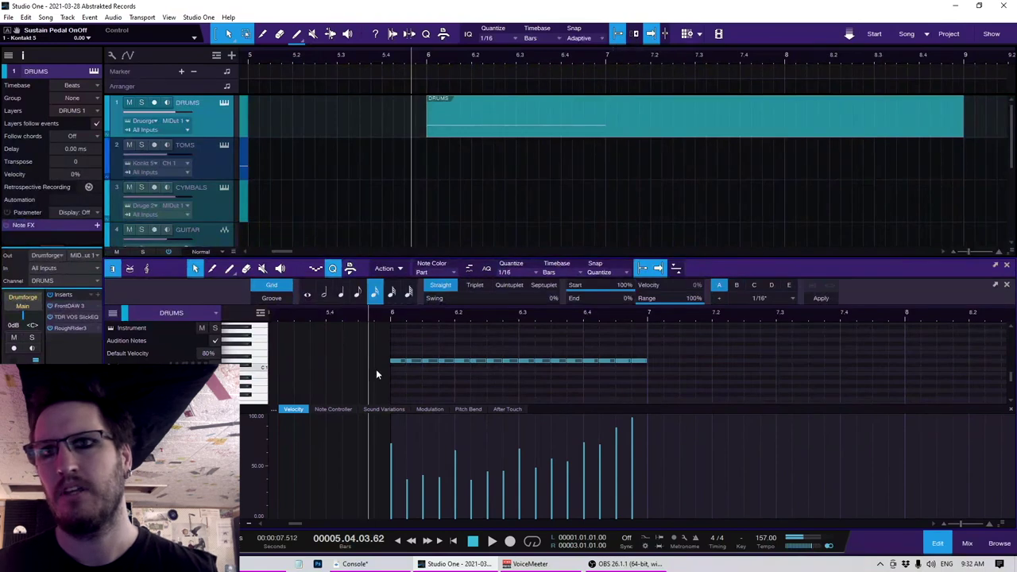
key("space")
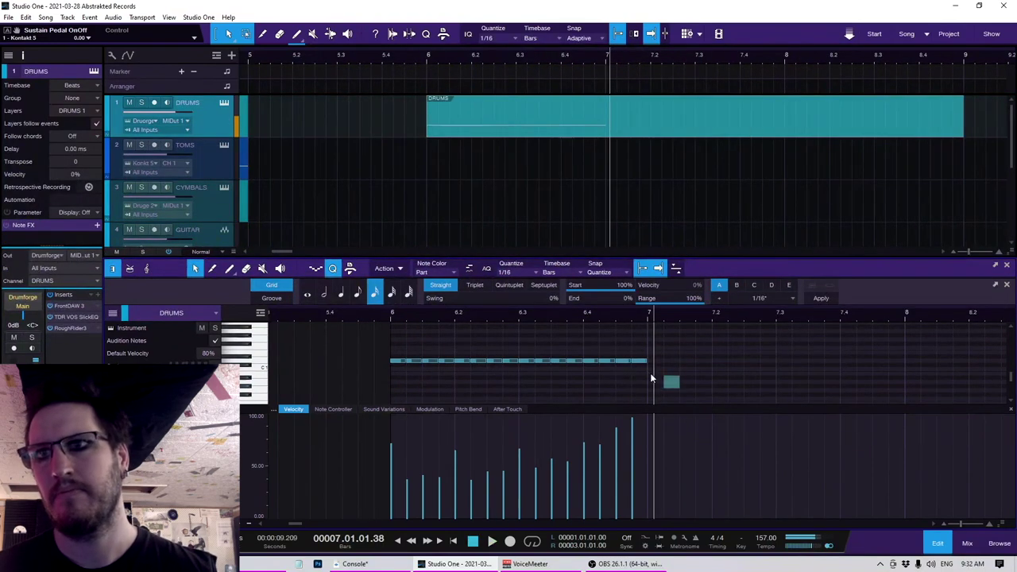
left_click_drag(633, 368, 590, 345)
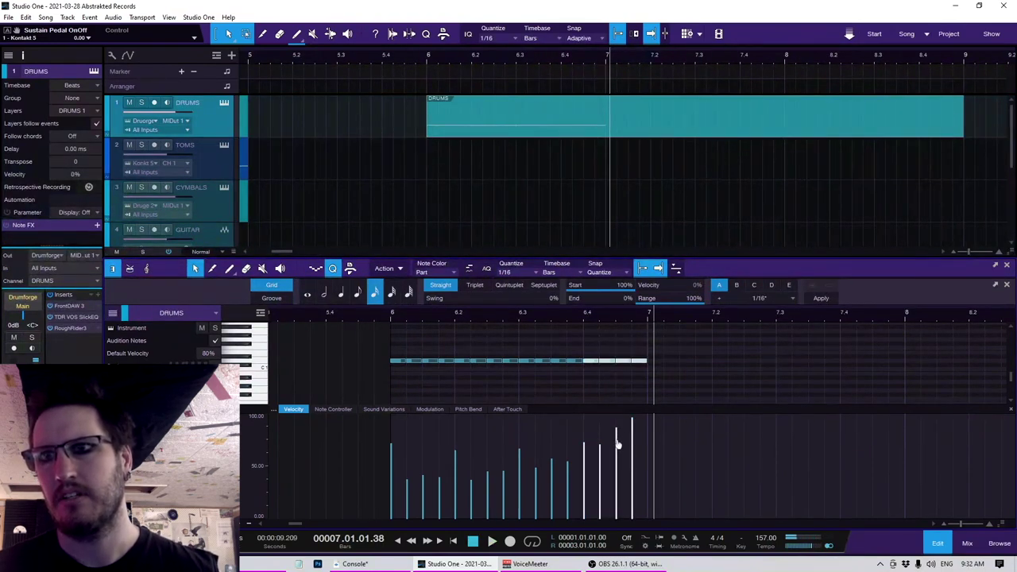
left_click_drag(618, 445, 629, 454)
left_click(379, 356)
key("space")
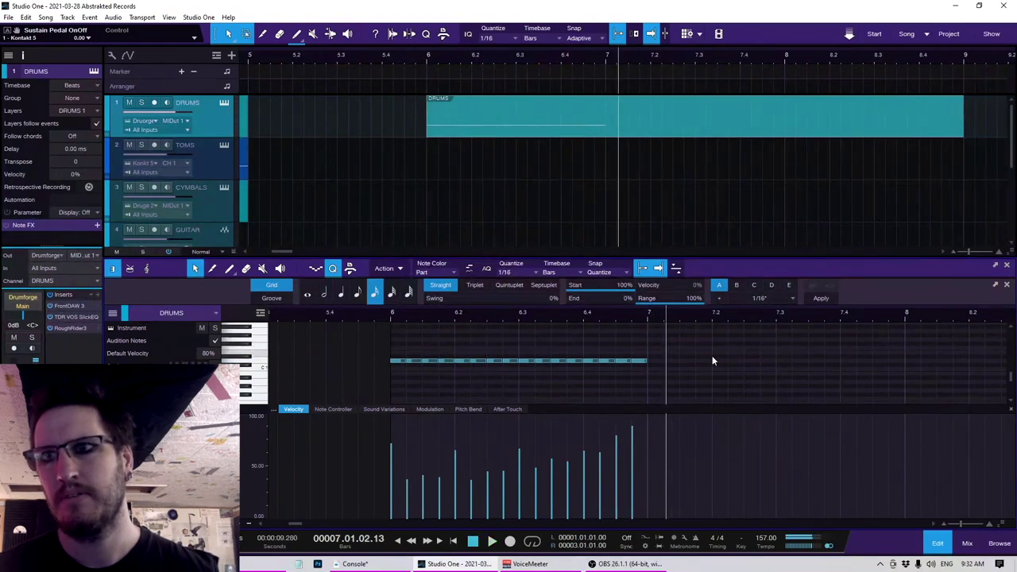
key("space")
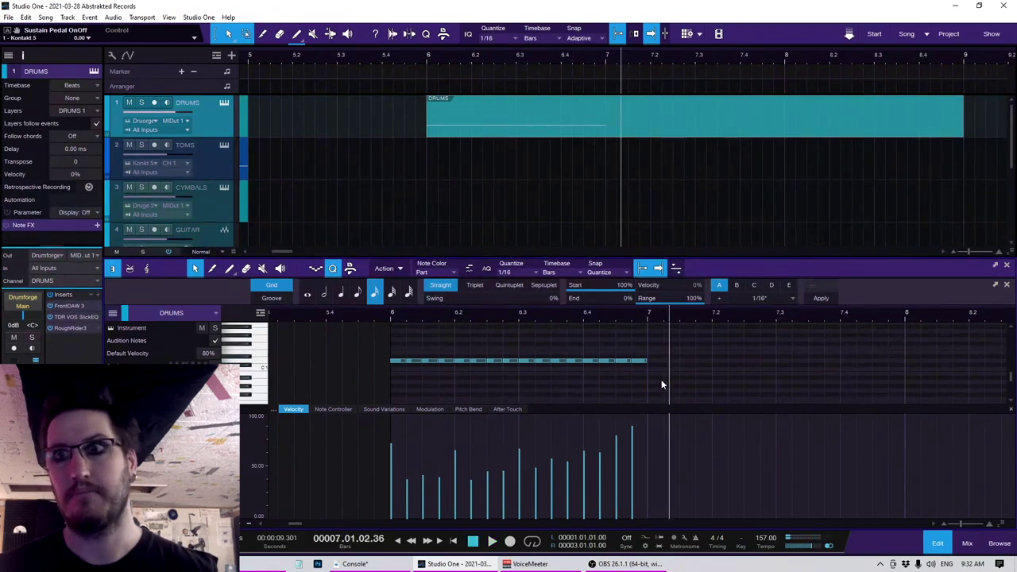
key("ctrl+a")
Step: Set all fill notes to one even velocity and raise one note to full
left_click_drag(521, 497, 521, 433)
left_click(454, 373)
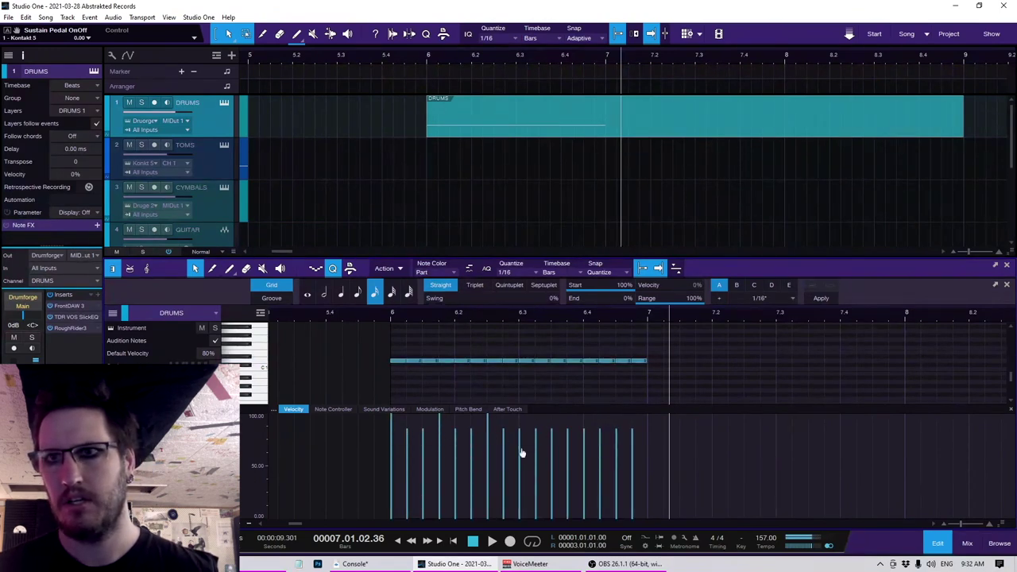
left_click_drag(582, 436, 584, 415)
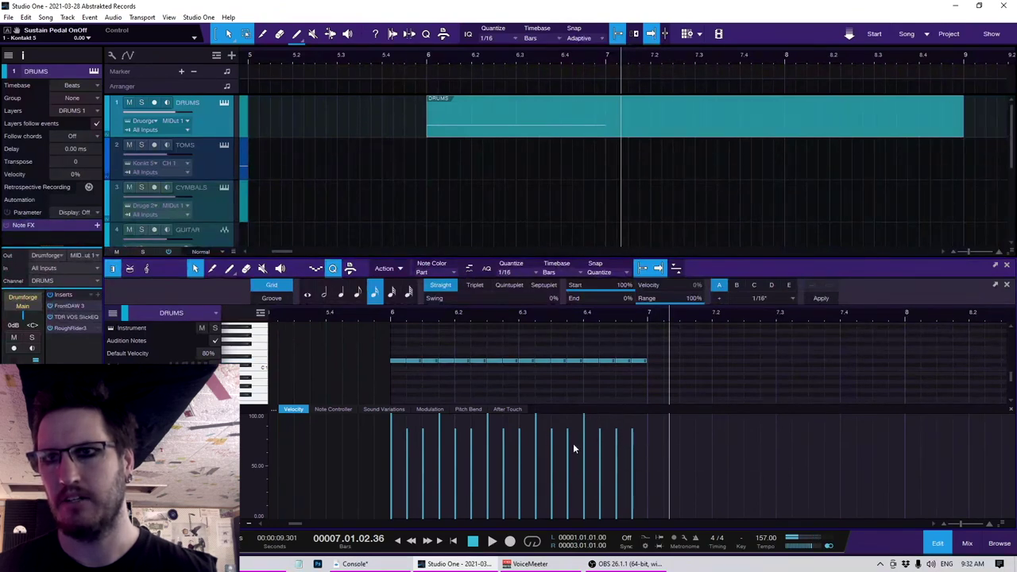
key("ctrl+z")
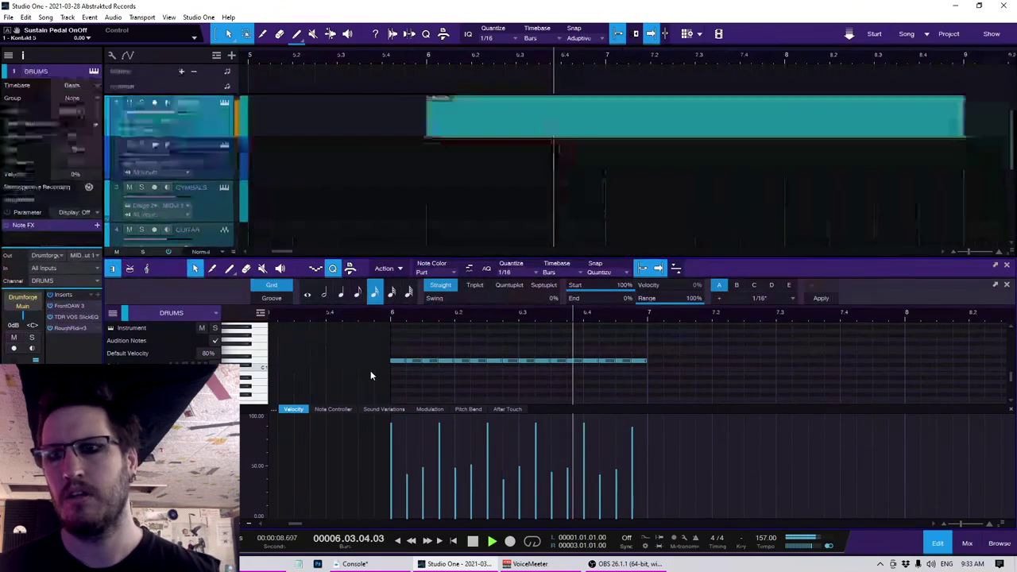
key("space")
Step: Drop the last note to about half velocity, then duplicate the fill to run through bar 8
left_click_drag(636, 451, 633, 465)
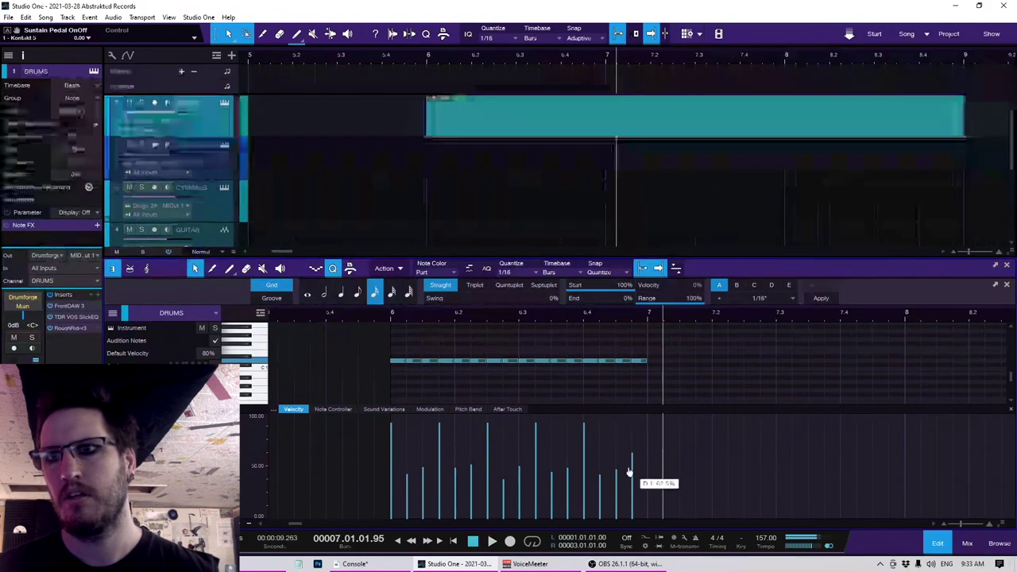
left_click_drag(693, 388, 314, 341)
key("d")
left_click(486, 379)
key("space")
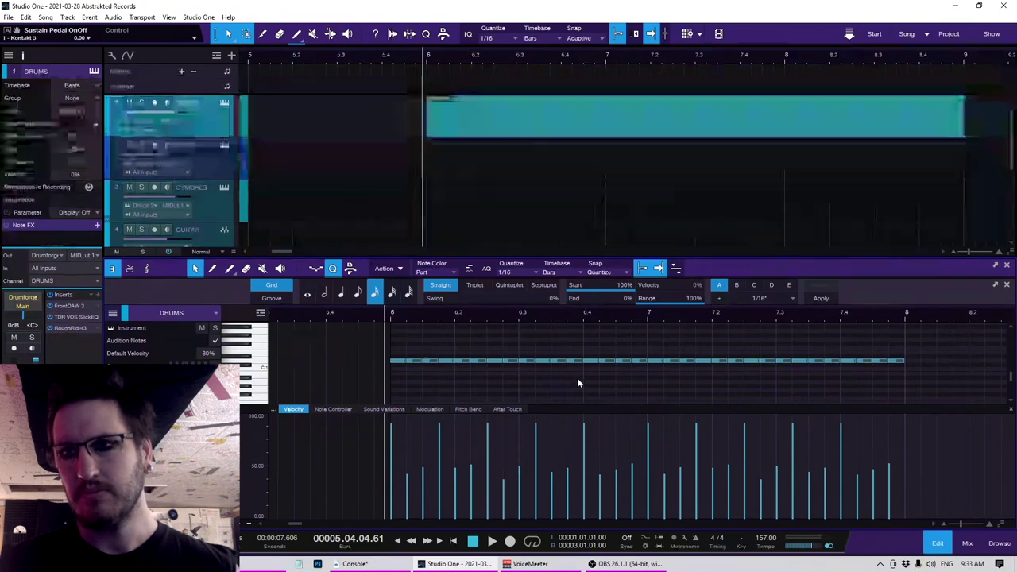
key("space")
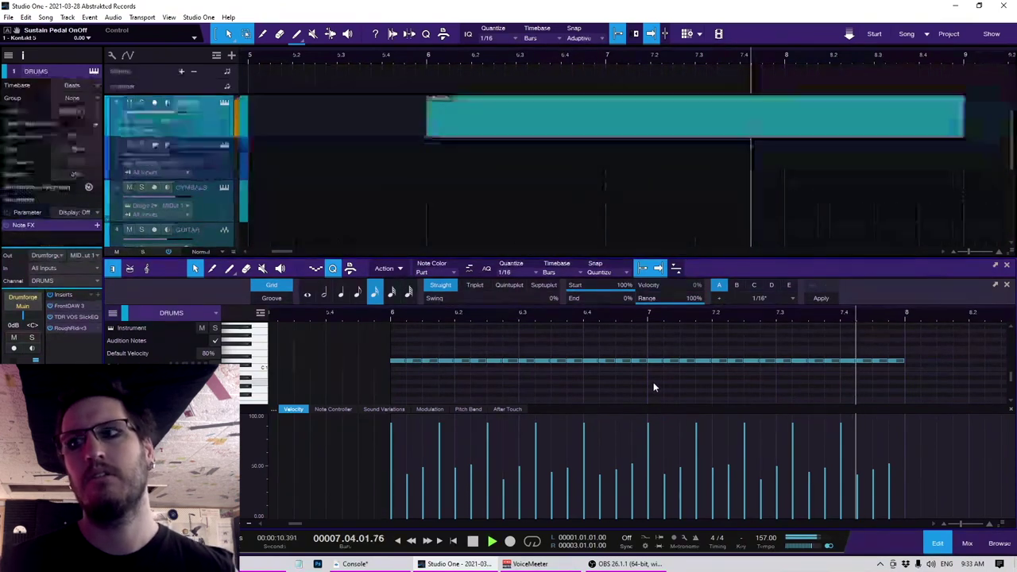
key("space")
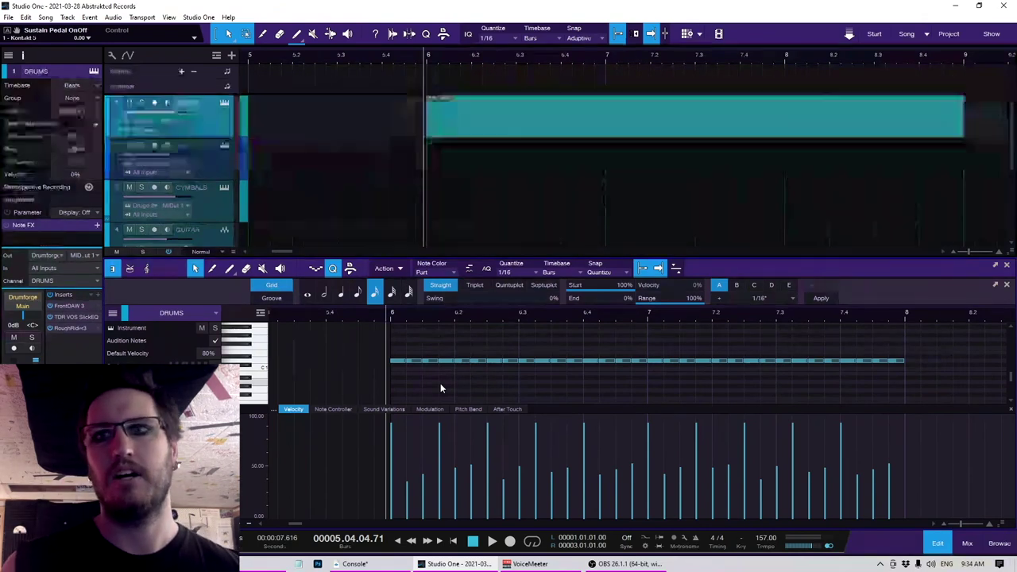
key("space")
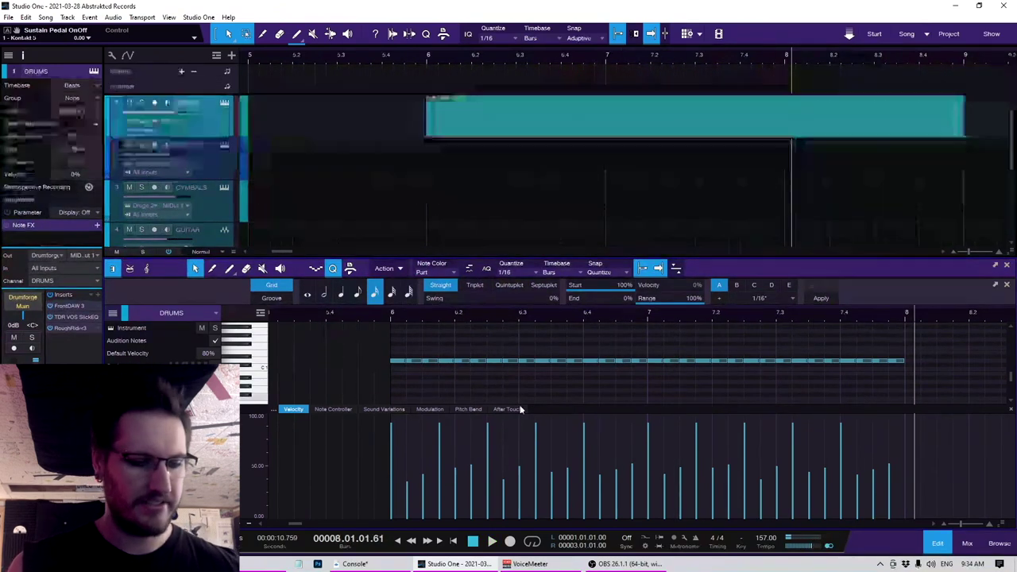
Step: Raise every note in the bar 6–8 DRUMS part to 100% velocity and play it
key("ctrl+a")
left_click_drag(583, 492, 596, 311)
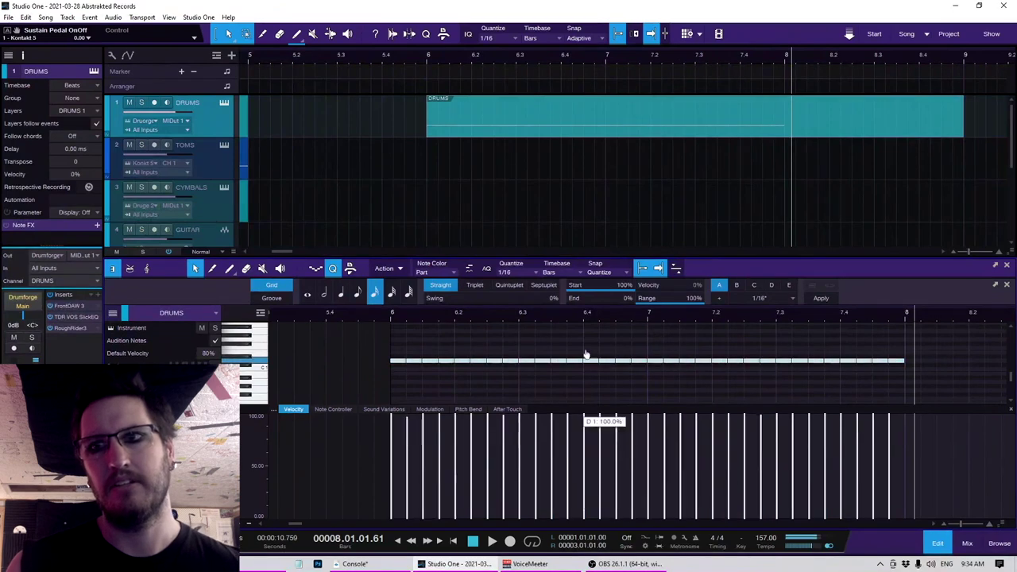
key("space")
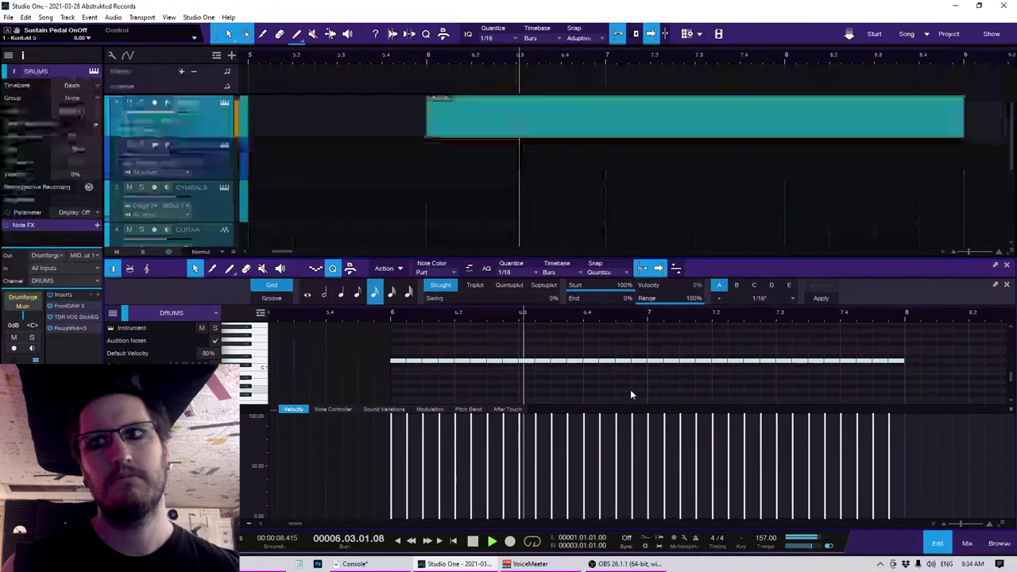
left_click(634, 387)
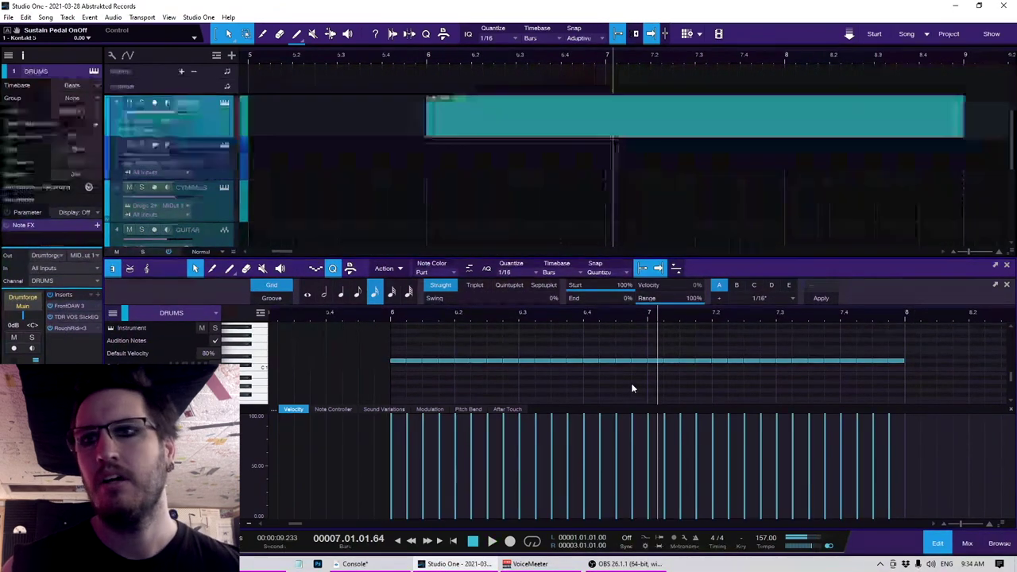
scroll(632, 378, "down", 4)
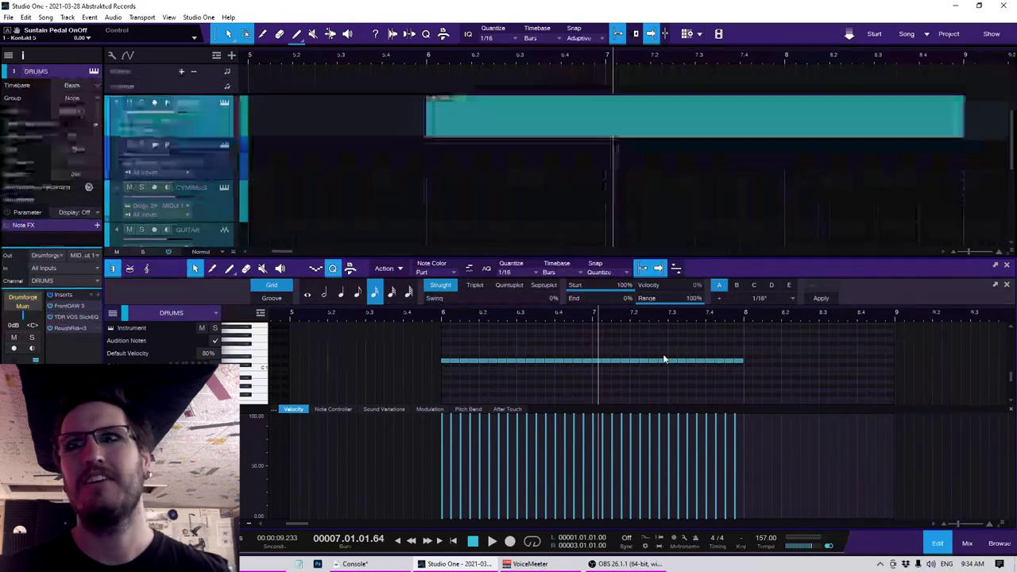
Step: Move the note row down one pitch and add backbeat notes on beats 2 and 4 of bars 6 and 7
left_click_drag(756, 375, 410, 343)
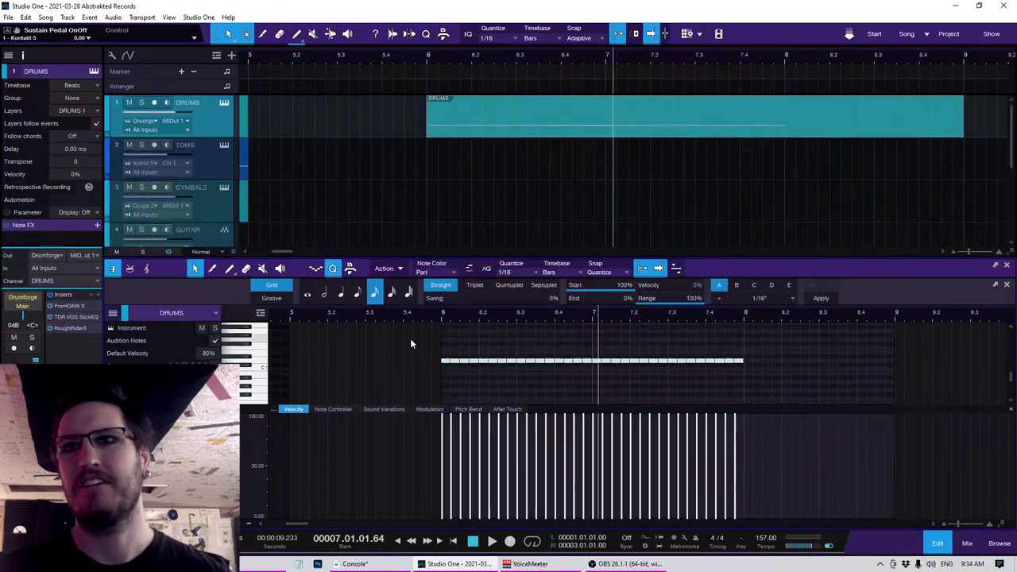
left_click_drag(480, 363, 483, 369)
left_click(482, 361)
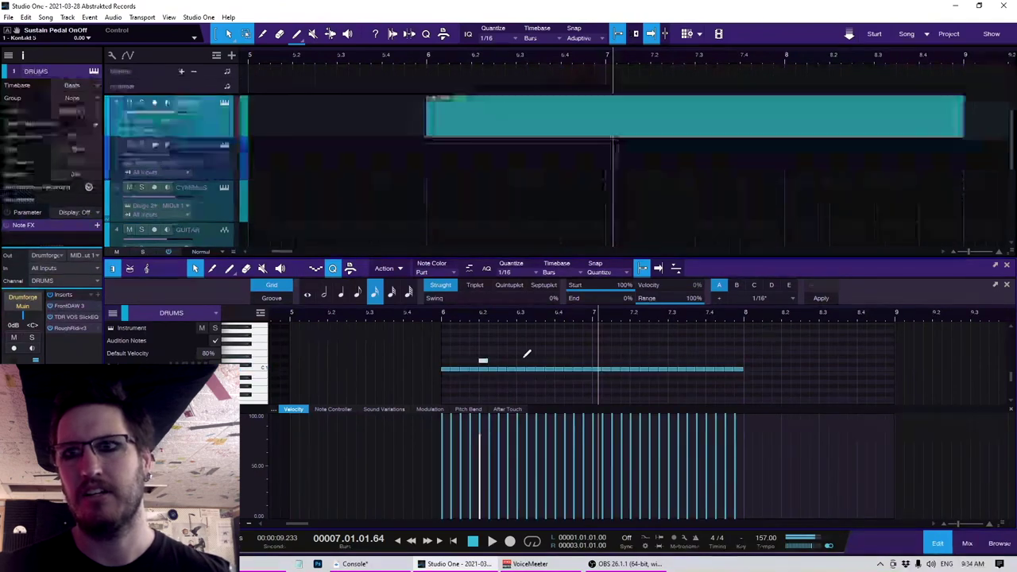
left_click(556, 362)
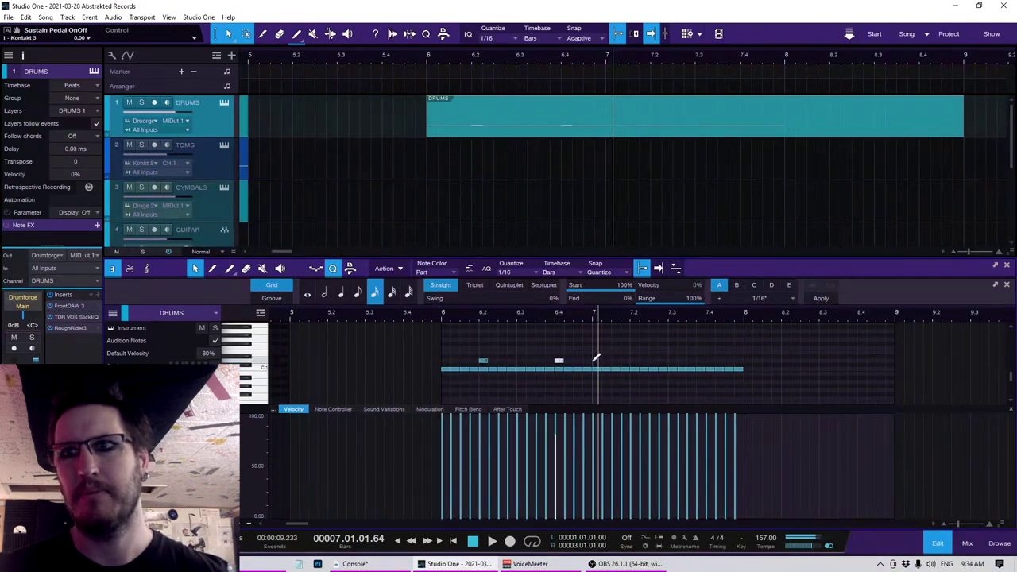
left_click(633, 361)
left_click(710, 362)
left_click_drag(756, 342, 448, 387)
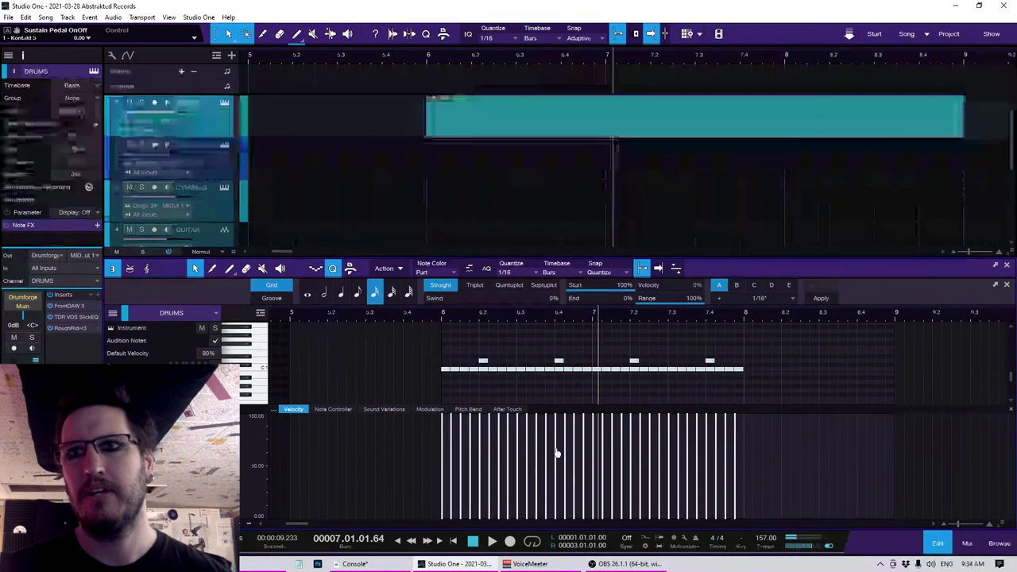
Step: Draw a new Cymbals part starting at bar 6 and stretch it to bar 9
left_click(433, 203)
left_click_drag(433, 202, 676, 217)
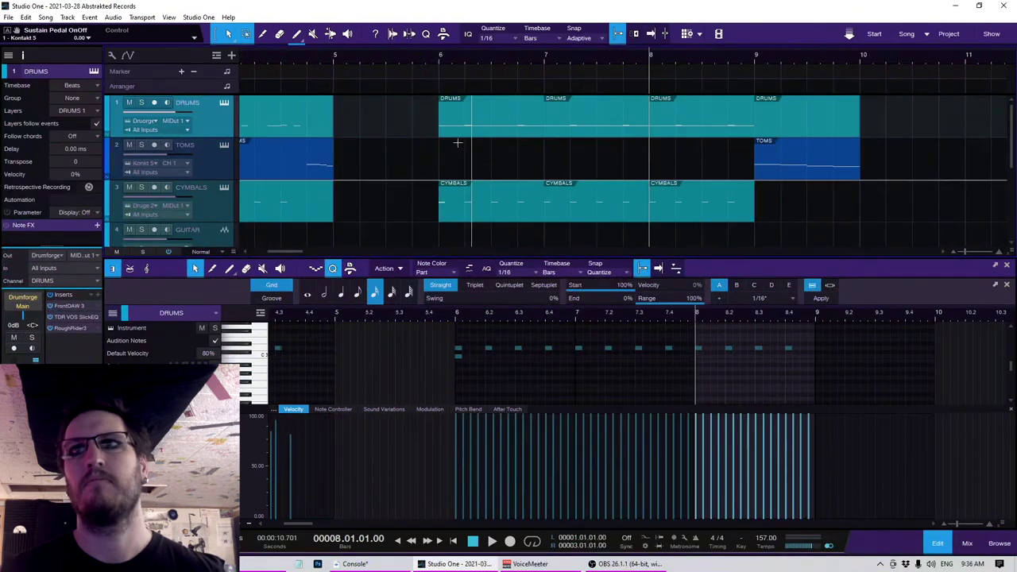
left_click(416, 137)
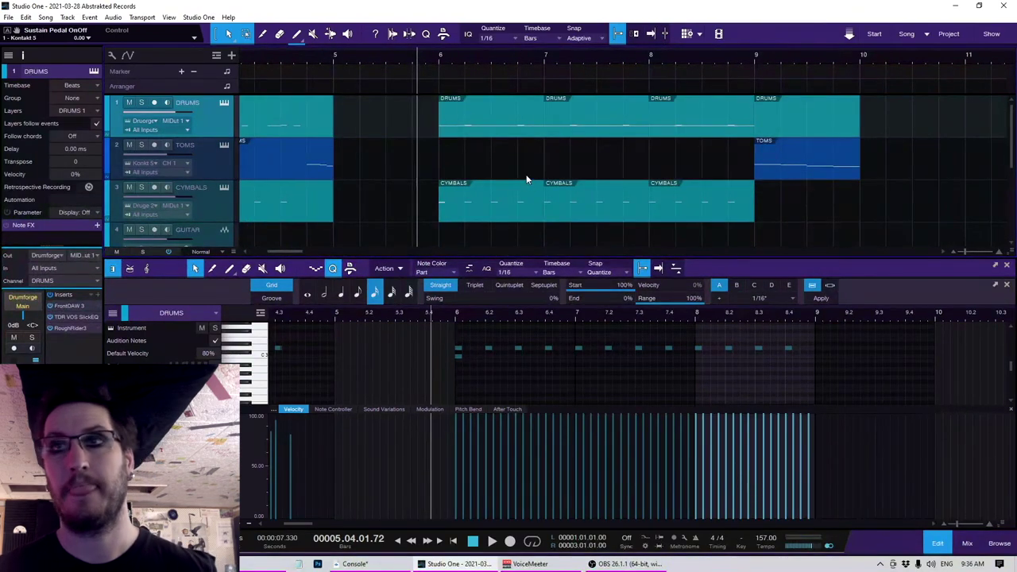
Step: Play the arrangement, view the bar-9 TOMS part, then open the DRUMS track's Drumforge instrument
key("space")
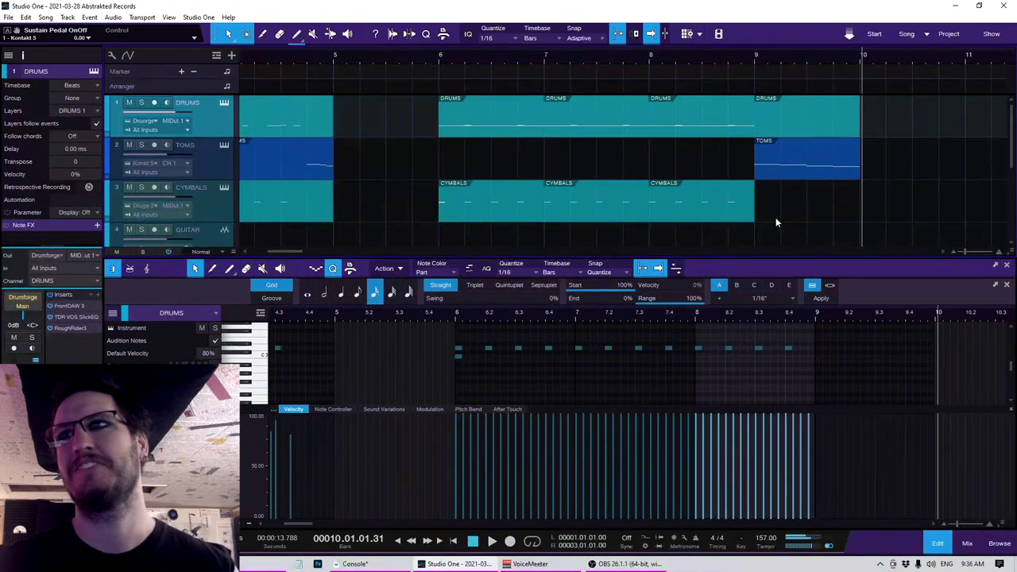
scroll(787, 195, "down", 2)
left_click(781, 171)
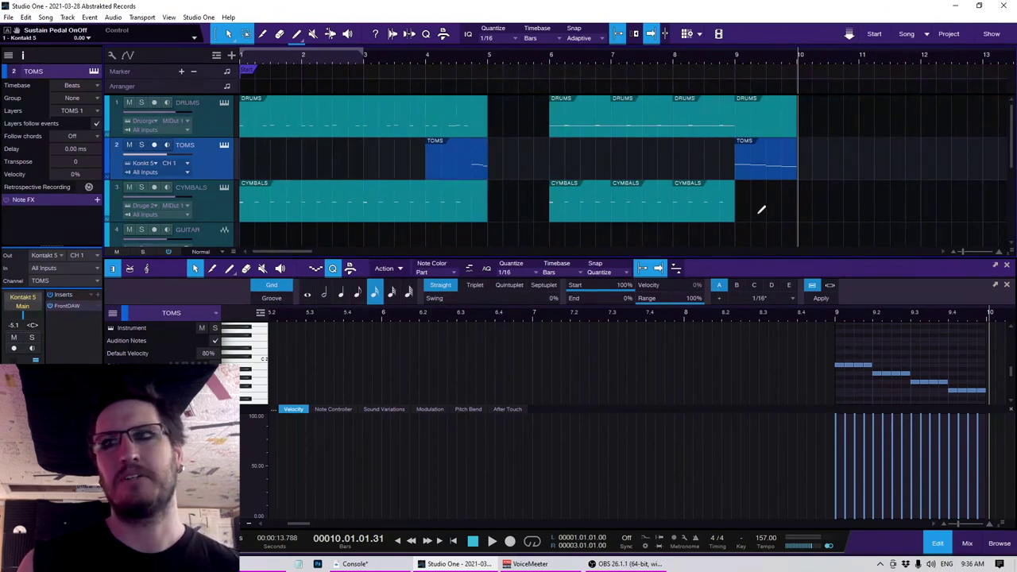
left_click(761, 209)
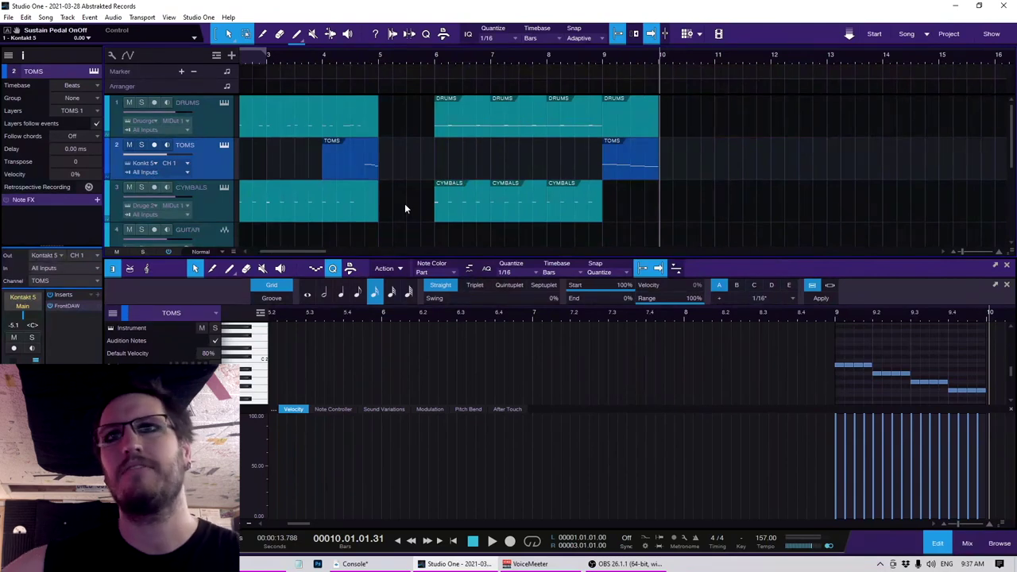
left_click(224, 102)
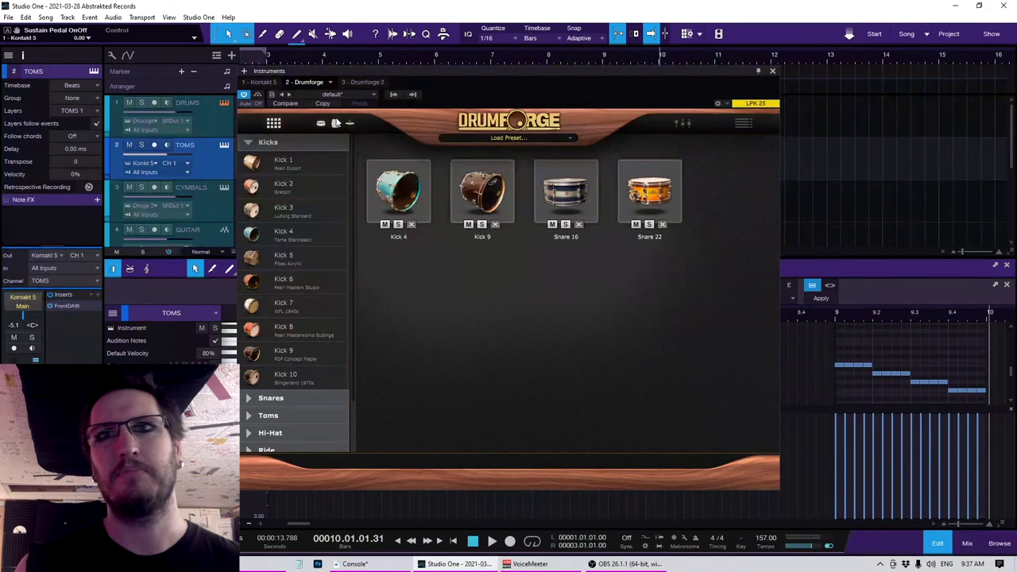
Step: Switch Drumforge to its kit and mixer view, then close the instrument window
left_click(336, 123)
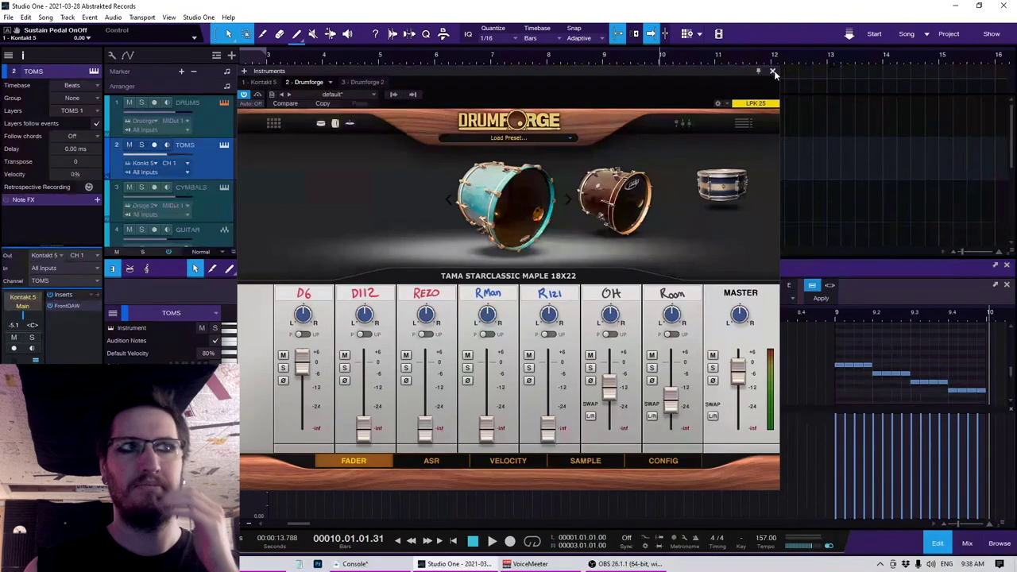
left_click(774, 71)
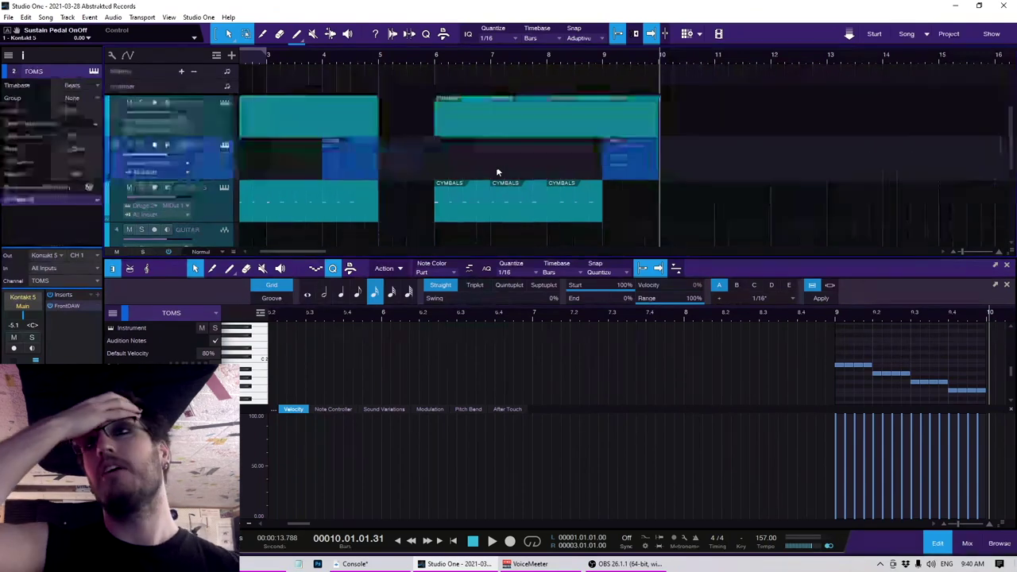
Step: Close the note editor, select the DRUMS track, and open its RoughRider3 compressor insert
key("F2")
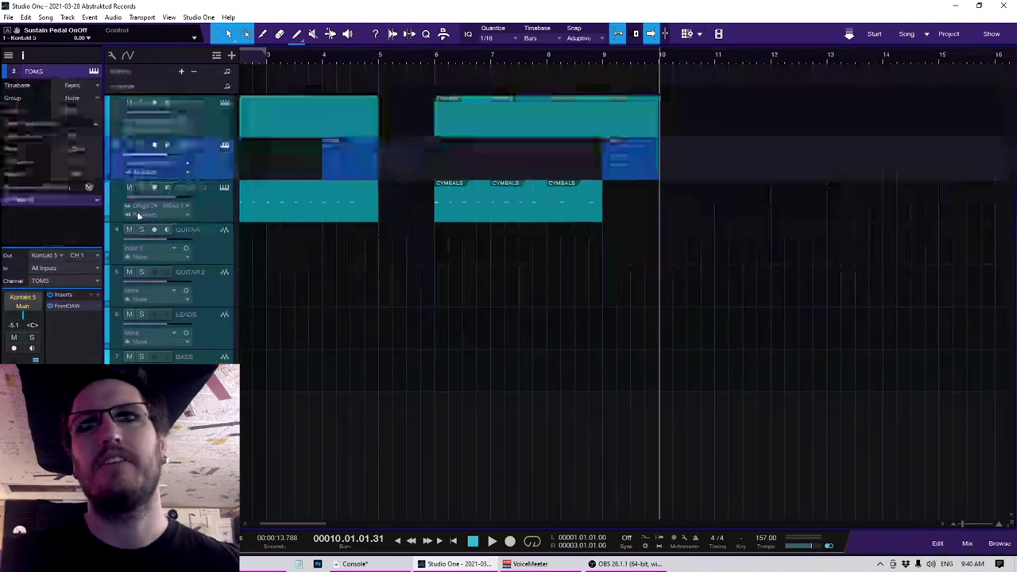
scroll(295, 197, "left", 3)
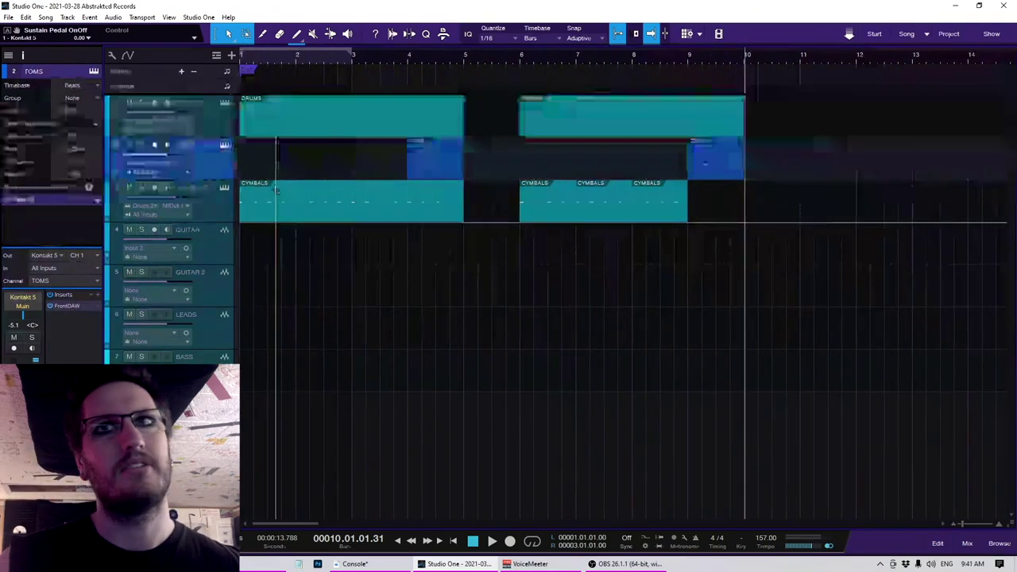
left_click(218, 128)
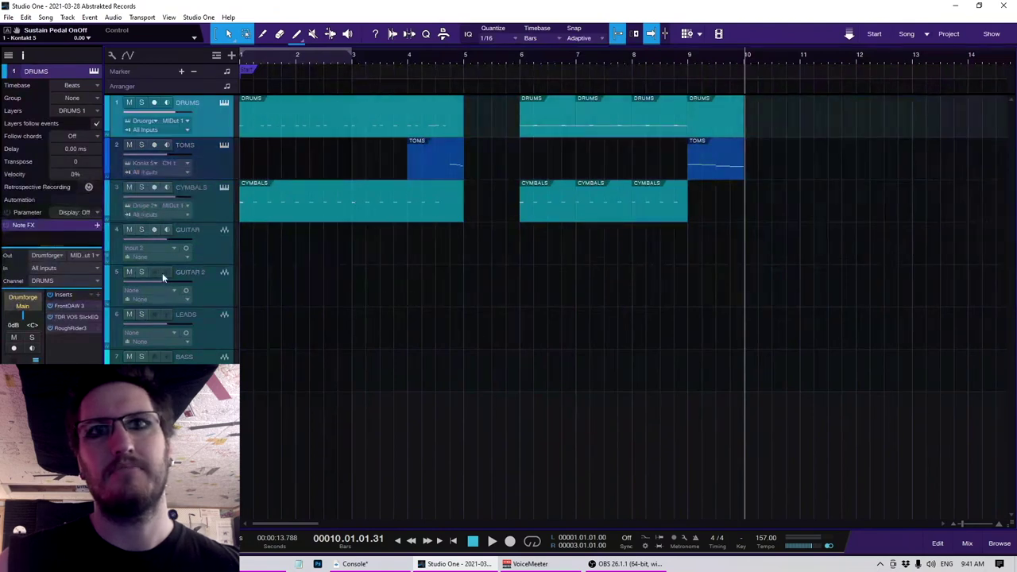
left_click(68, 328)
left_click(279, 120)
Step: Solo and audition the compressed DRUMS track near bar 1, unsolo it, and close RoughRider3
left_click(261, 116)
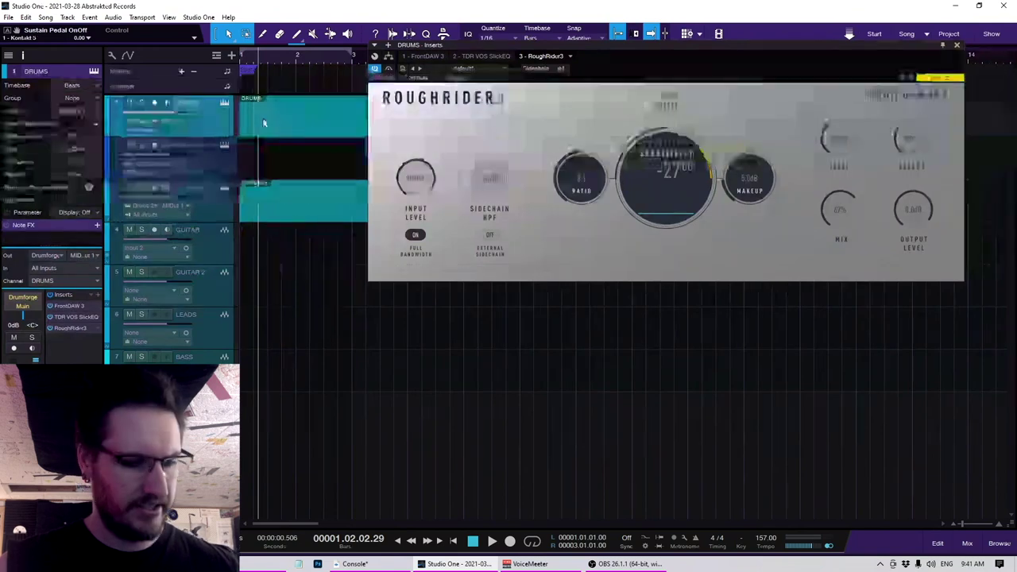
key("s")
key("space")
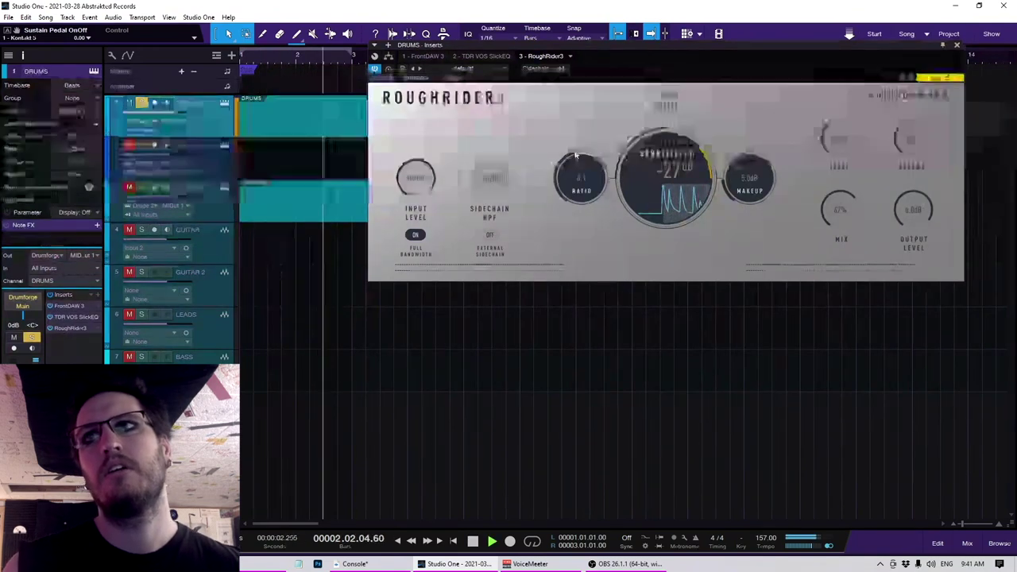
key("space")
key("s")
left_click(957, 45)
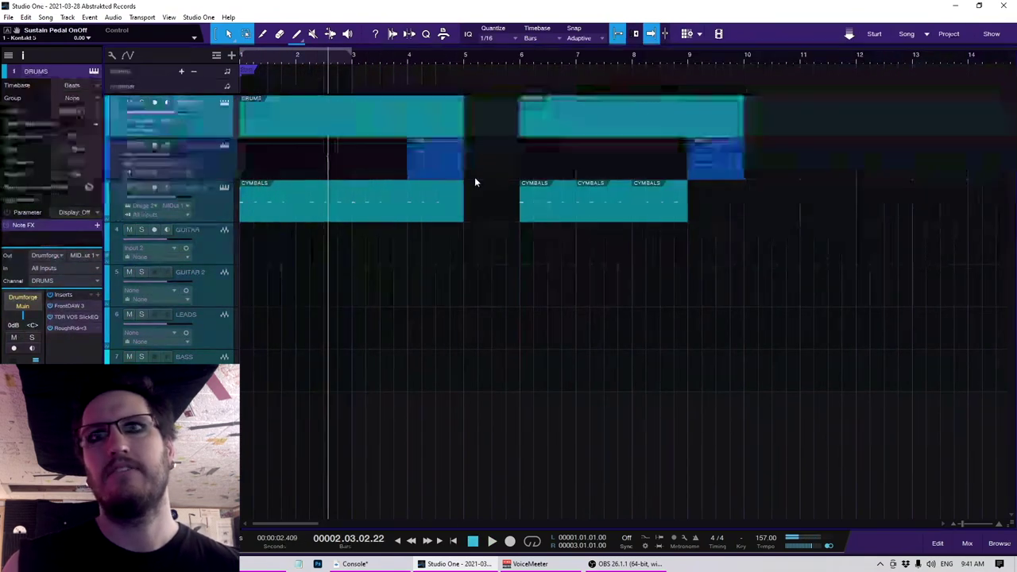
Step: Play the song from the start, check the TOMS Kontakt instrument and CYMBALS/DRUMS notes, then close the editor
key("comma")
key("space")
left_click(225, 144)
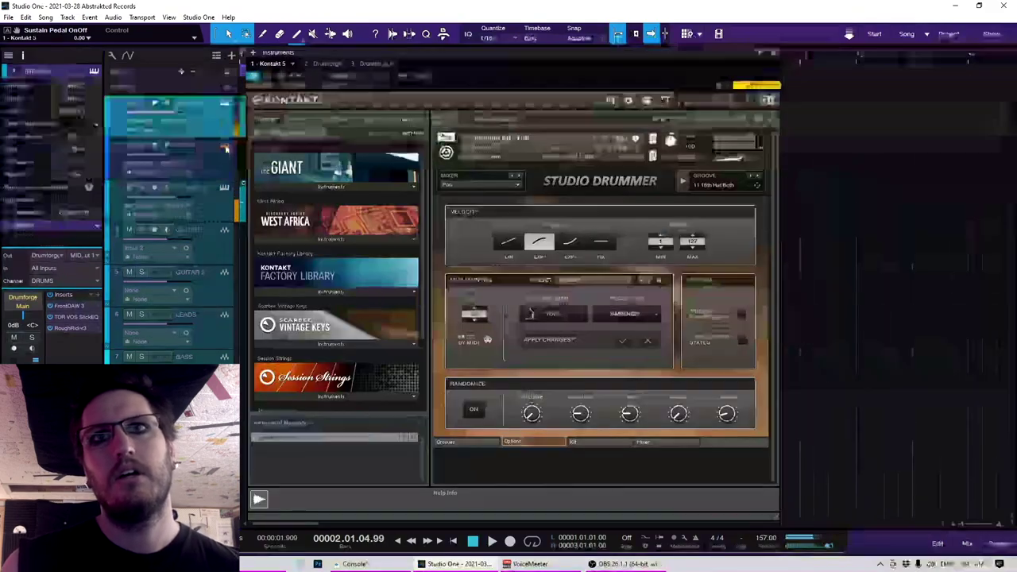
left_click(775, 55)
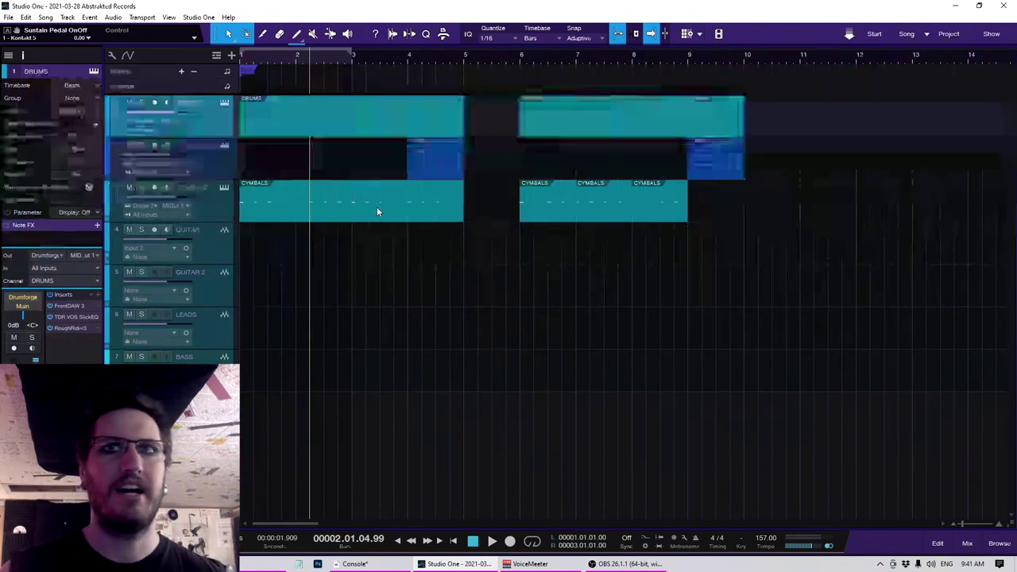
double_click(309, 208)
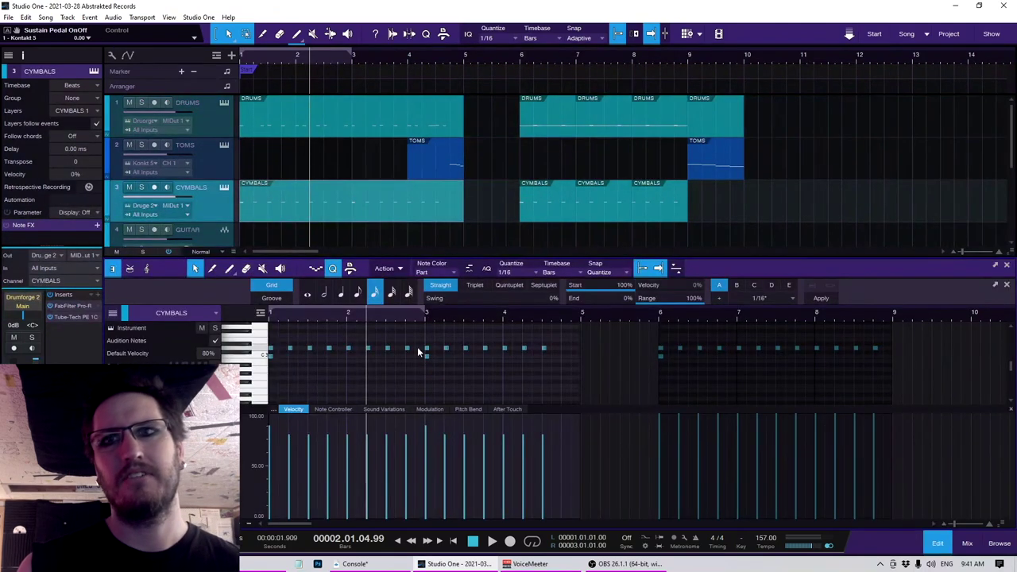
left_click(383, 134)
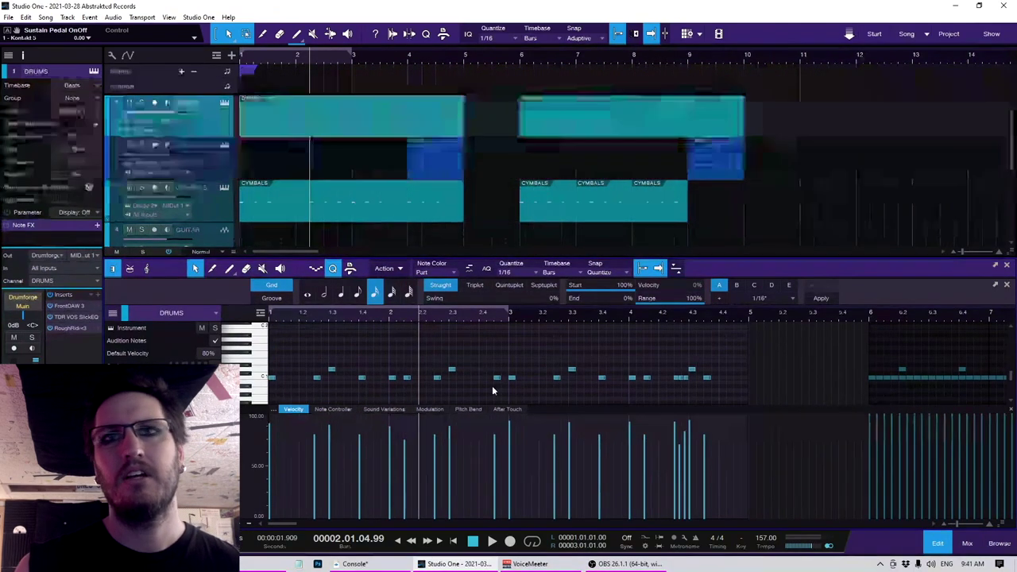
key("F2")
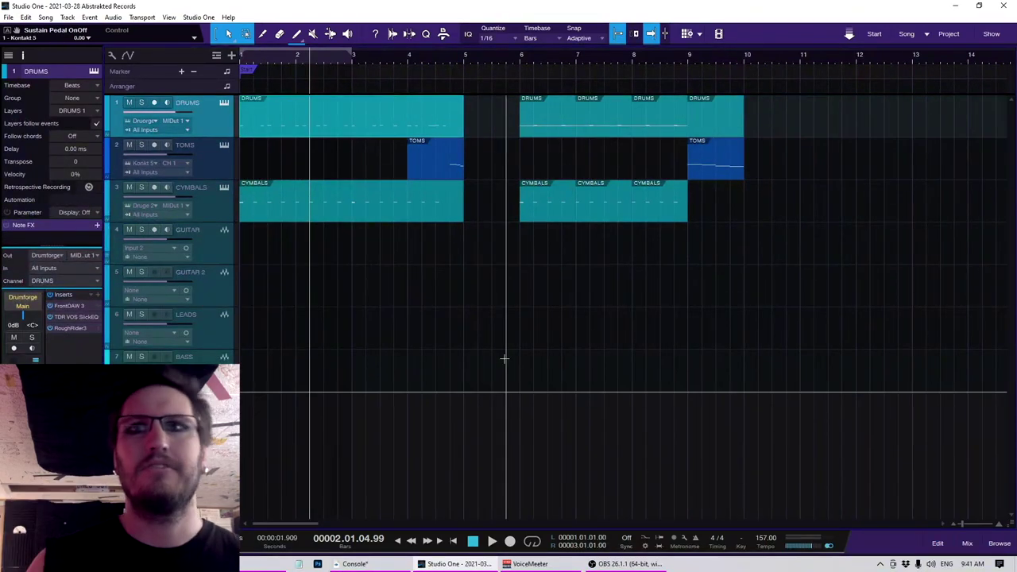
Step: With CYMBALS selected, add Superior Drummer from the Browser's instruments as a new track
left_click(215, 212)
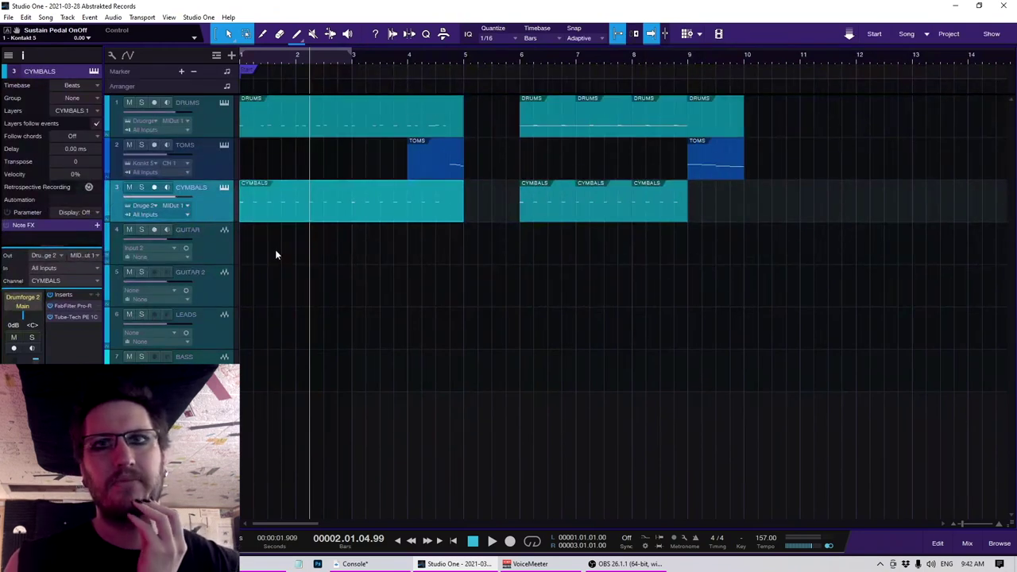
key("F5")
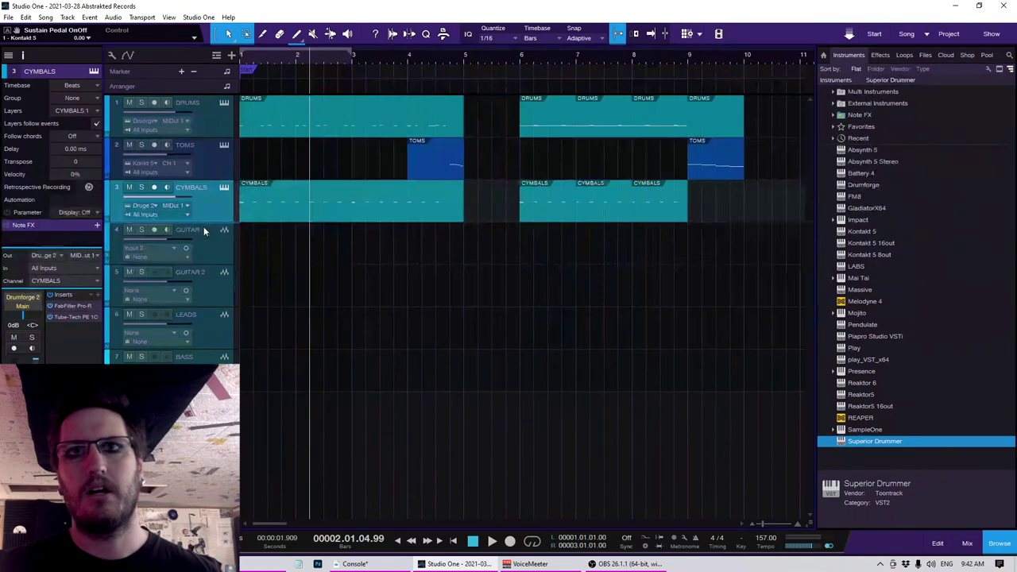
left_click_drag(203, 226, 204, 228)
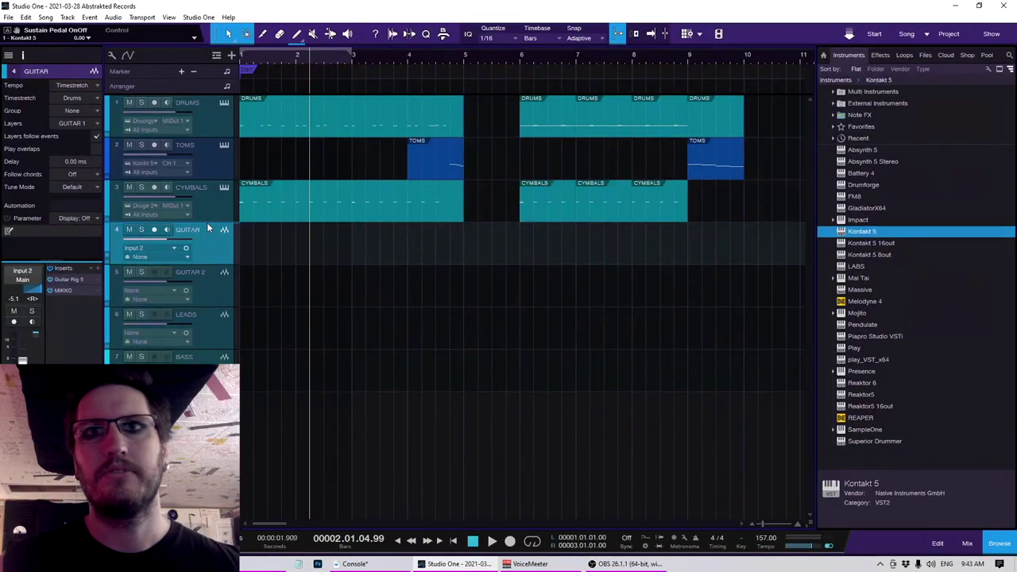
Step: Load the Garage Kit - Lite Studio Drummer kit with the Pop mixer preset
scroll(383, 303, "down", 3)
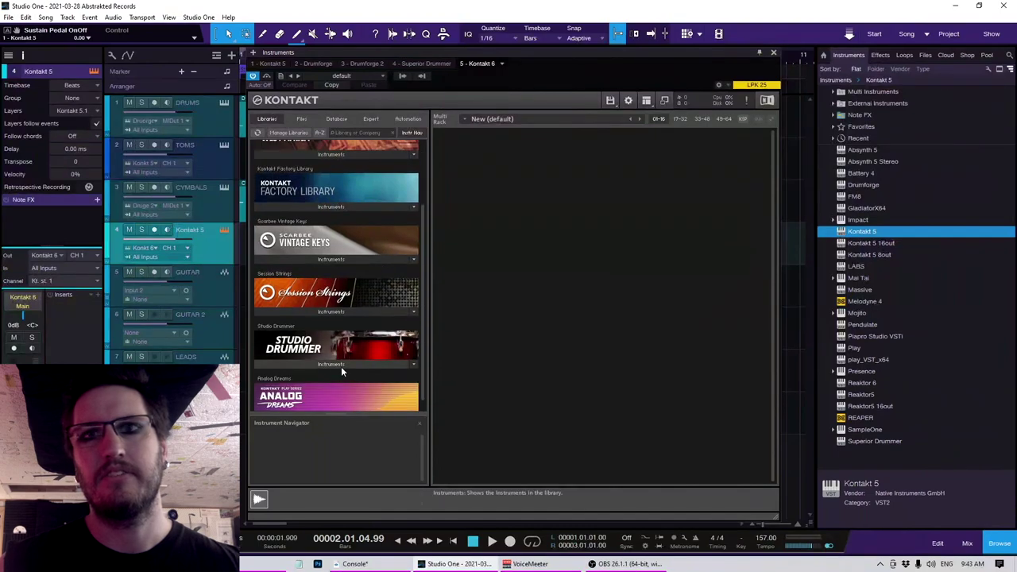
left_click(341, 366)
double_click(291, 364)
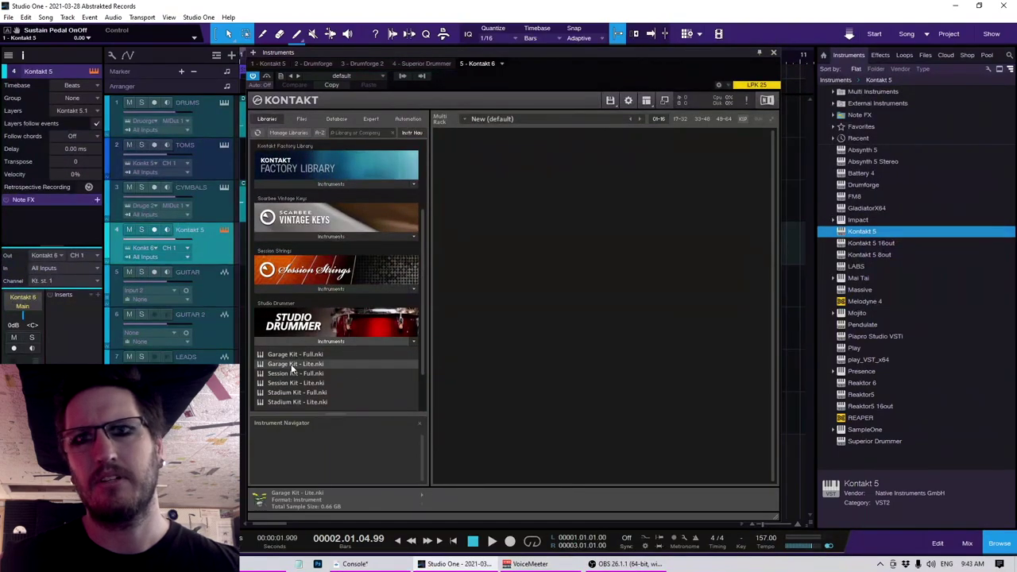
left_click(516, 185)
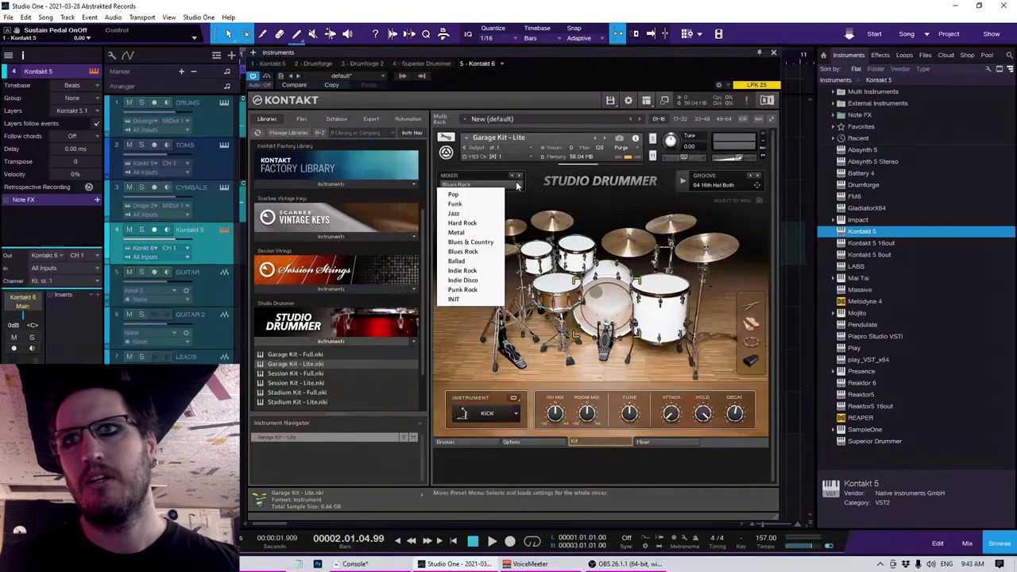
left_click(473, 194)
left_click(111, 299)
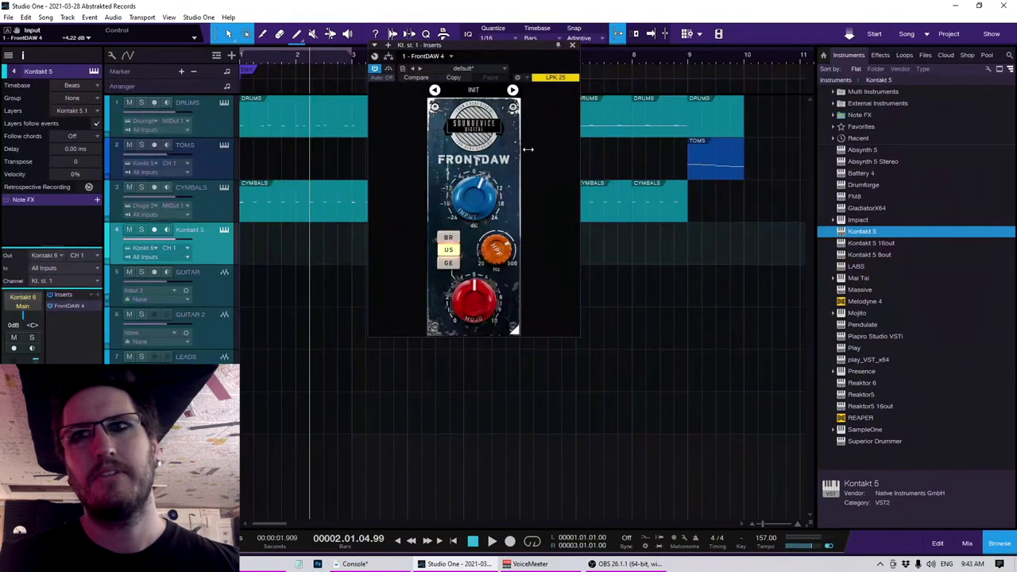
left_click(573, 45)
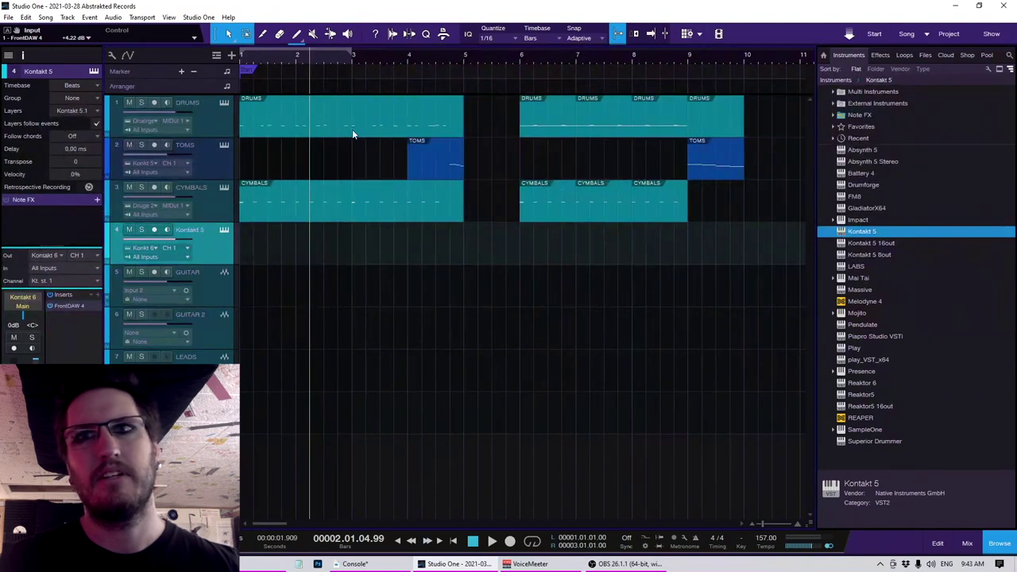
Step: Copy the first DRUMS part onto the Kontakt 5 track and set its volume to -2.3 dB
left_click_drag(352, 129, 355, 258)
key("space")
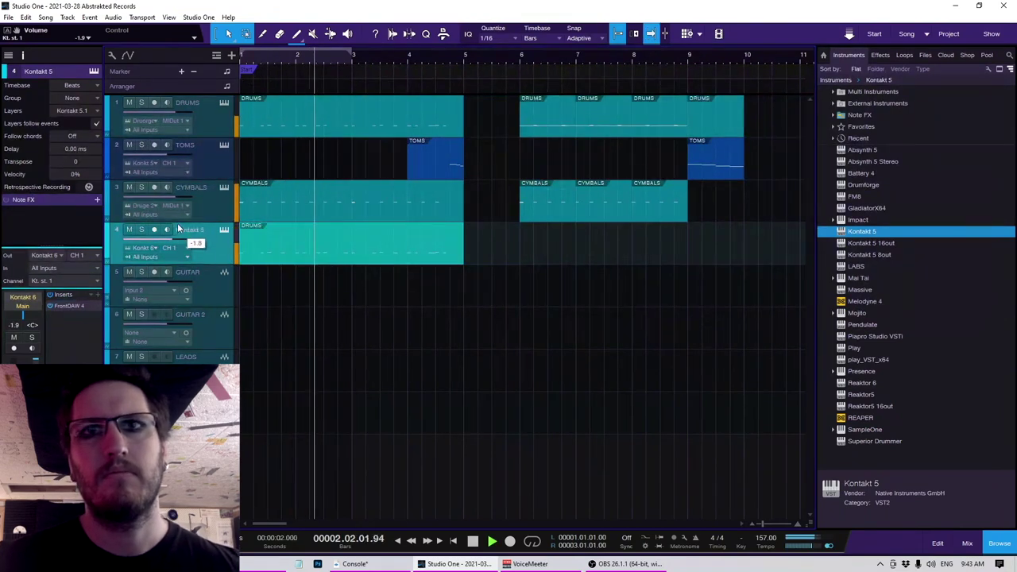
left_click_drag(179, 229, 175, 230)
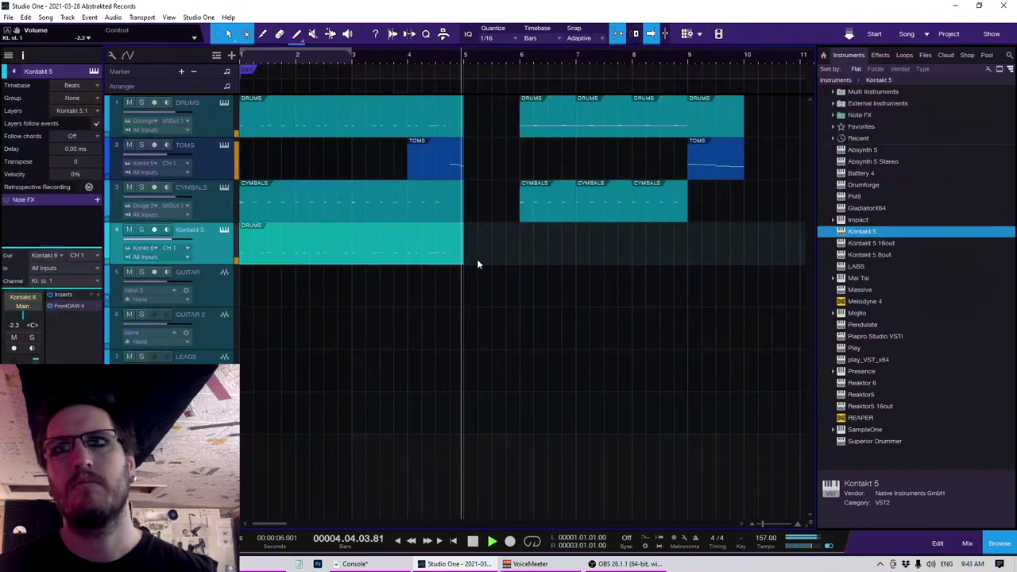
key("space")
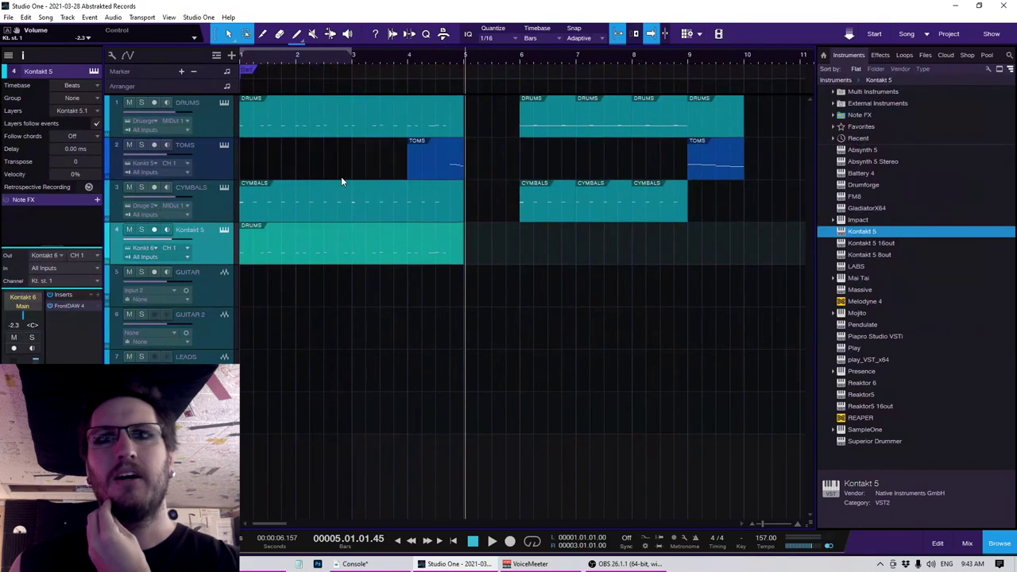
left_click(215, 119)
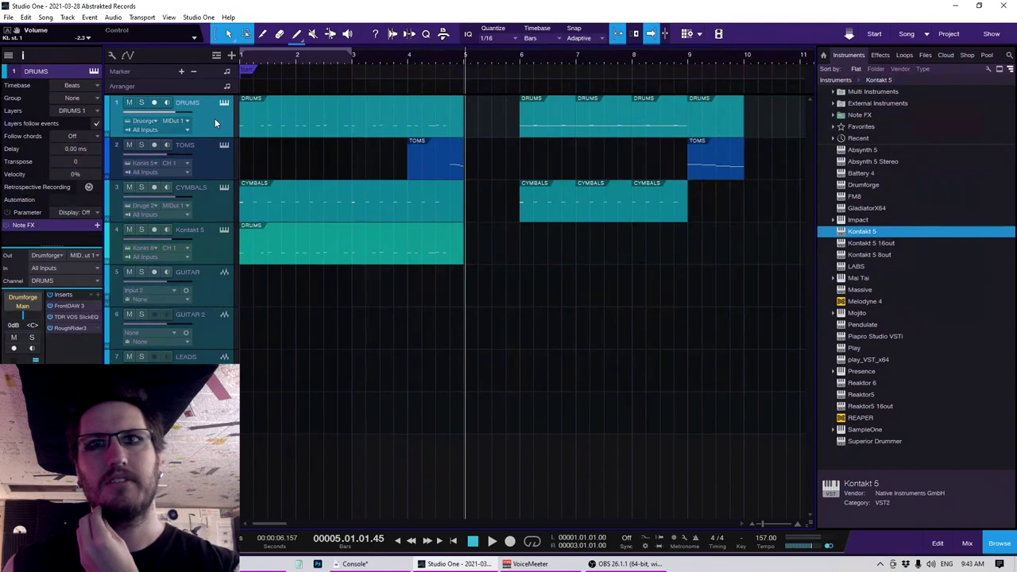
Step: Duplicate the DRUMS track and name the two tracks KICK and SNARE
right_click(215, 118)
left_click(293, 198)
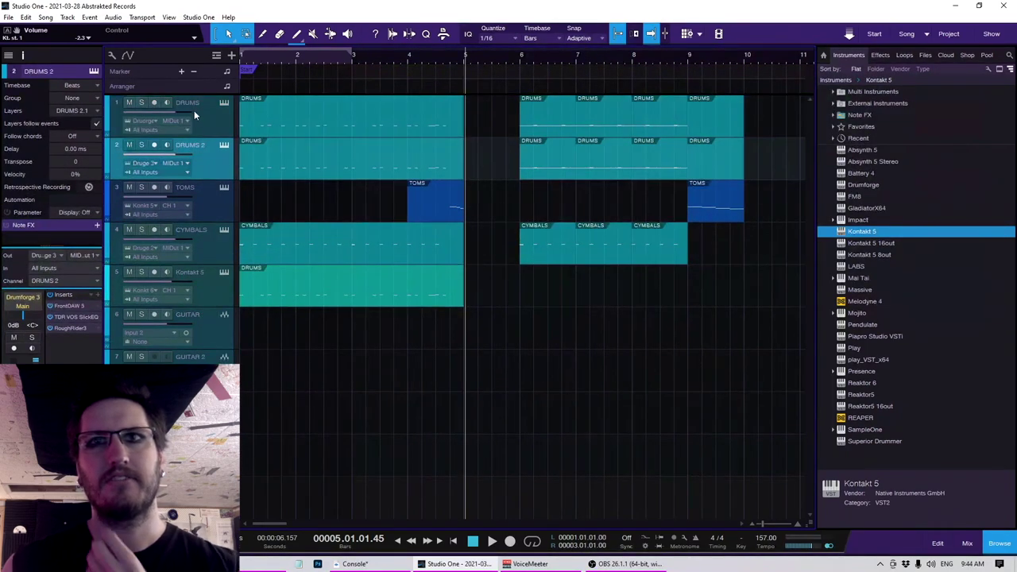
double_click(188, 102)
type("KICK")
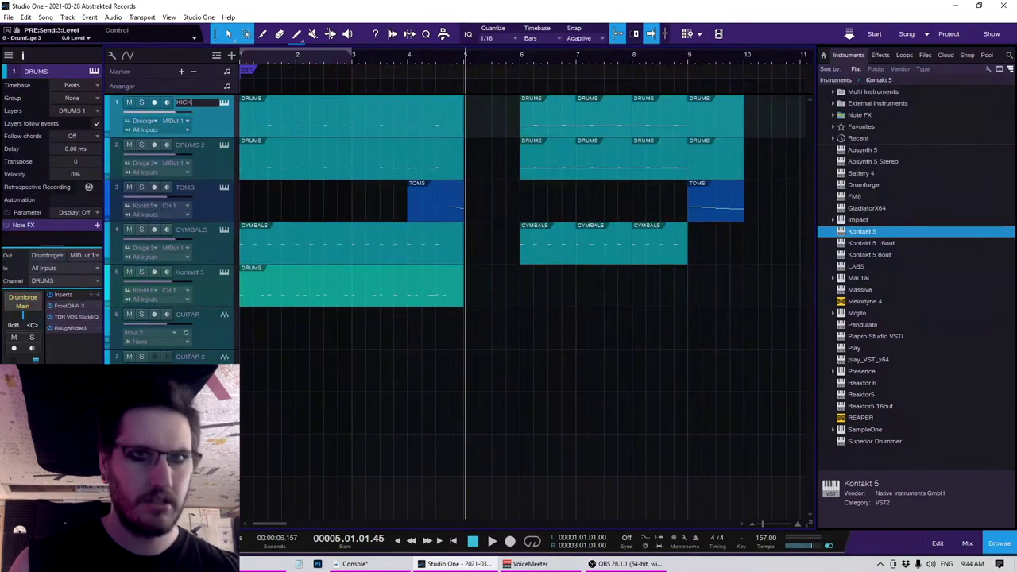
key("Tab")
type("SNARE")
key("Return")
Step: Inspect the KICK and SNARE parts' notes in the note editor
left_click(203, 102)
double_click(411, 134)
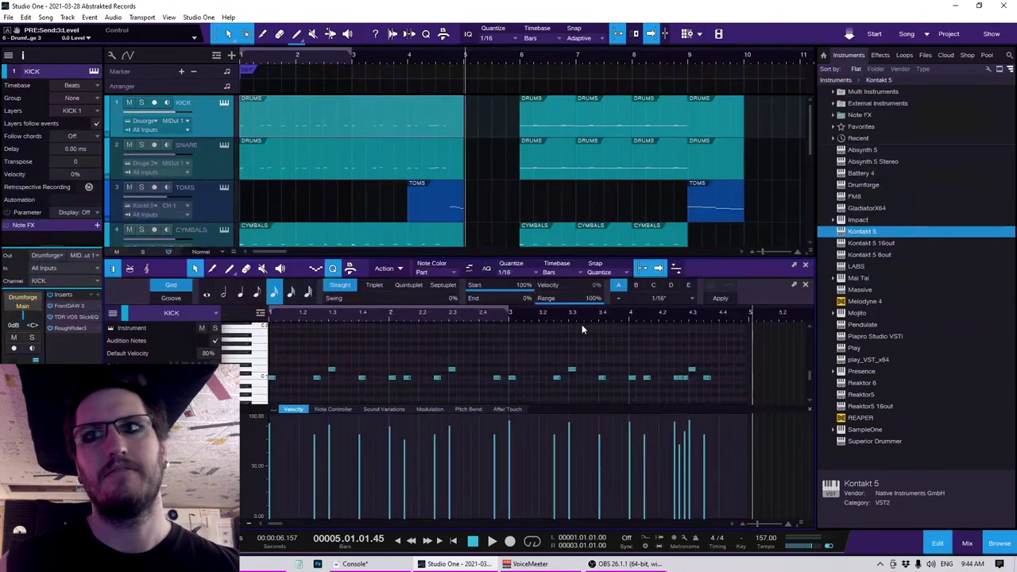
left_click_drag(735, 346, 305, 369)
left_click(202, 144)
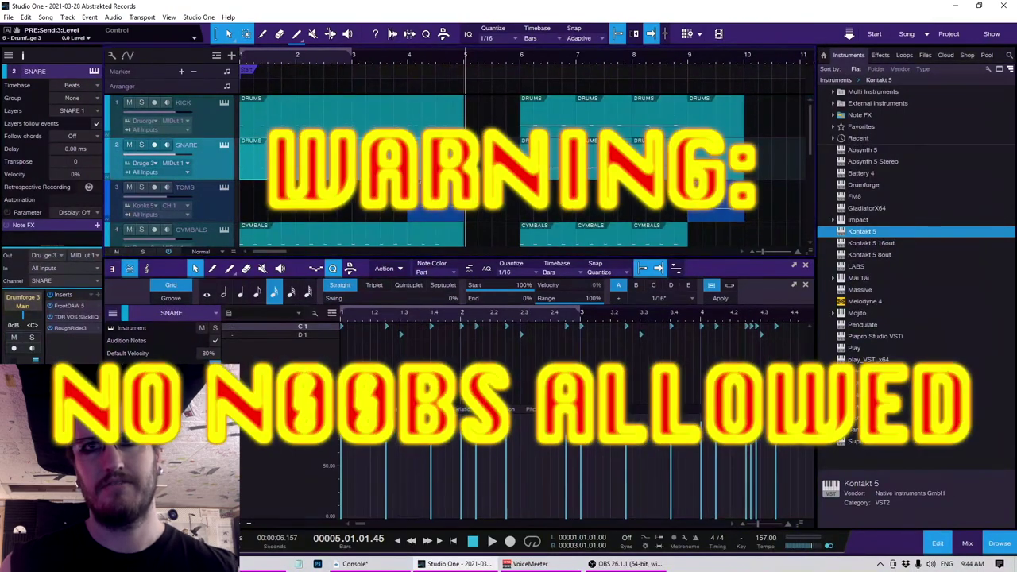
left_click(262, 316)
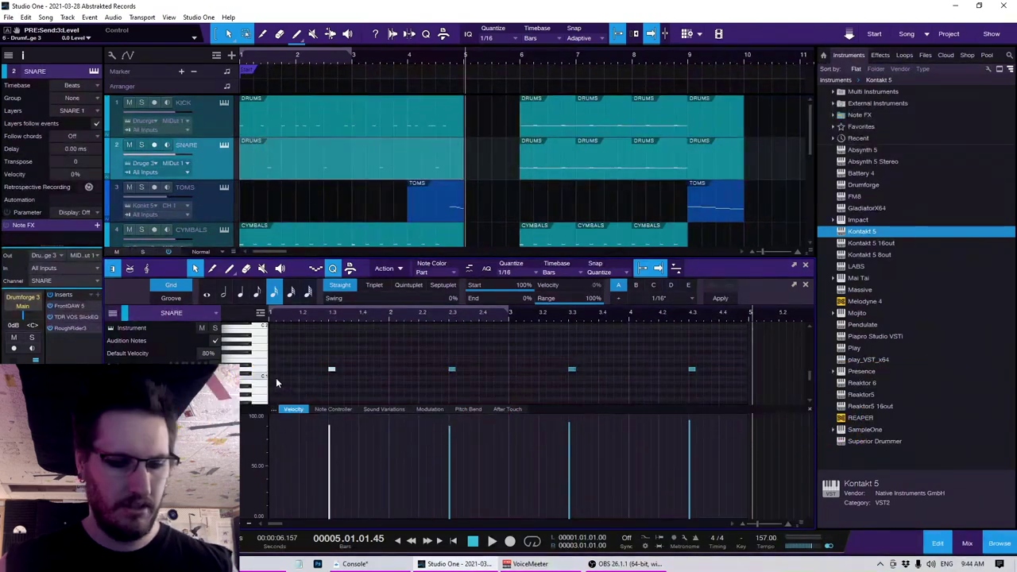
Step: Delete the DRUMS, TOMS and CYMBALS parts in bars 6–10
key("F5")
key("F2")
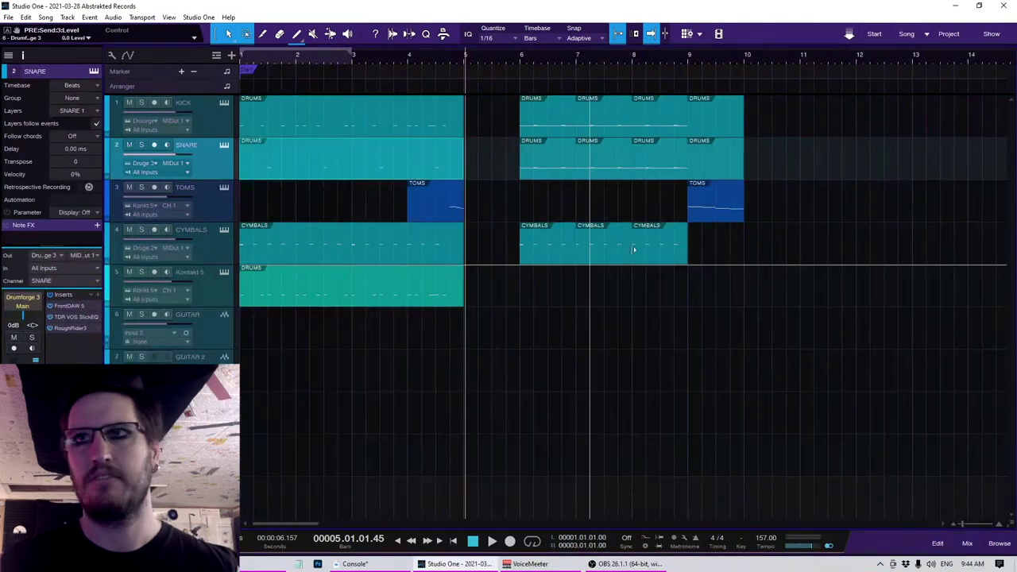
left_click_drag(764, 257, 513, 91)
key("Delete")
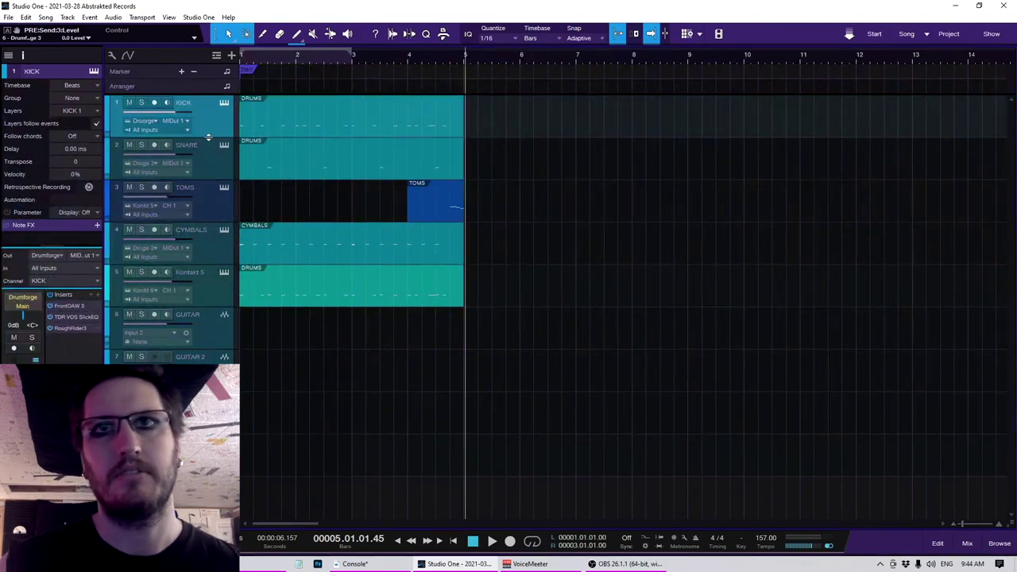
Step: Silence the OH and Room mics for the KICK track's PDP Concept Maple 18x22 kick
left_click(224, 102)
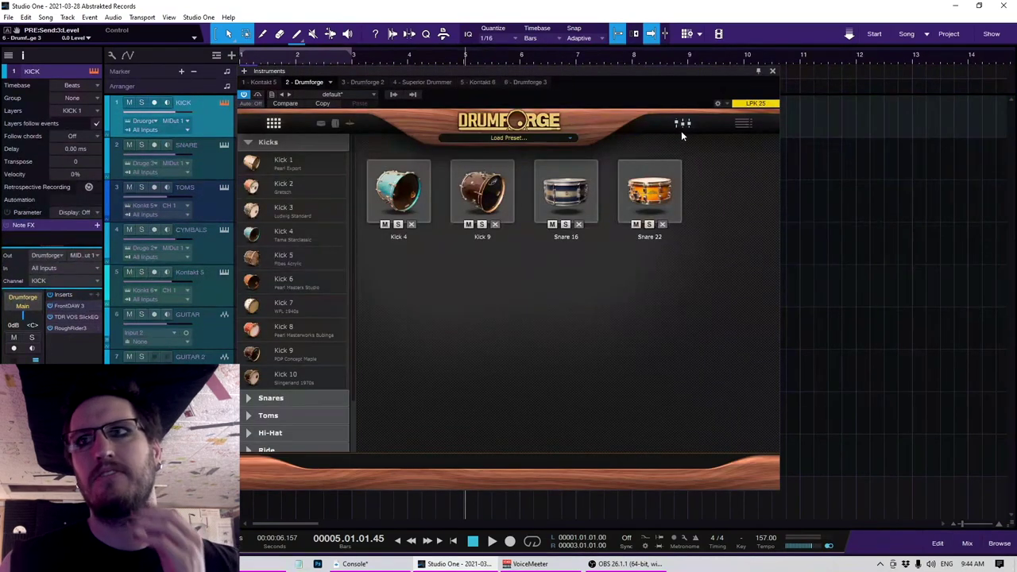
left_click(683, 124)
left_click(683, 124)
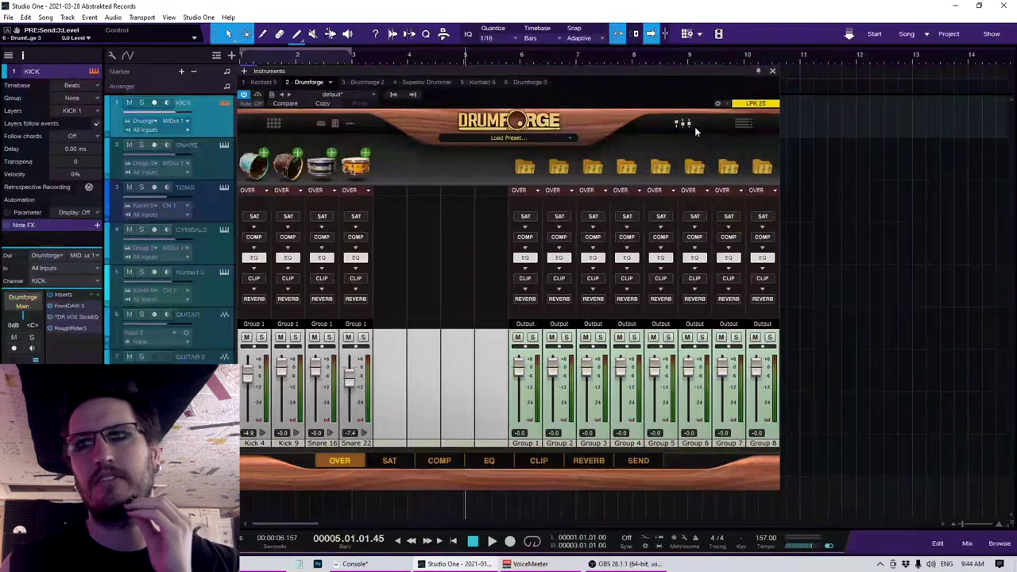
left_click(684, 124)
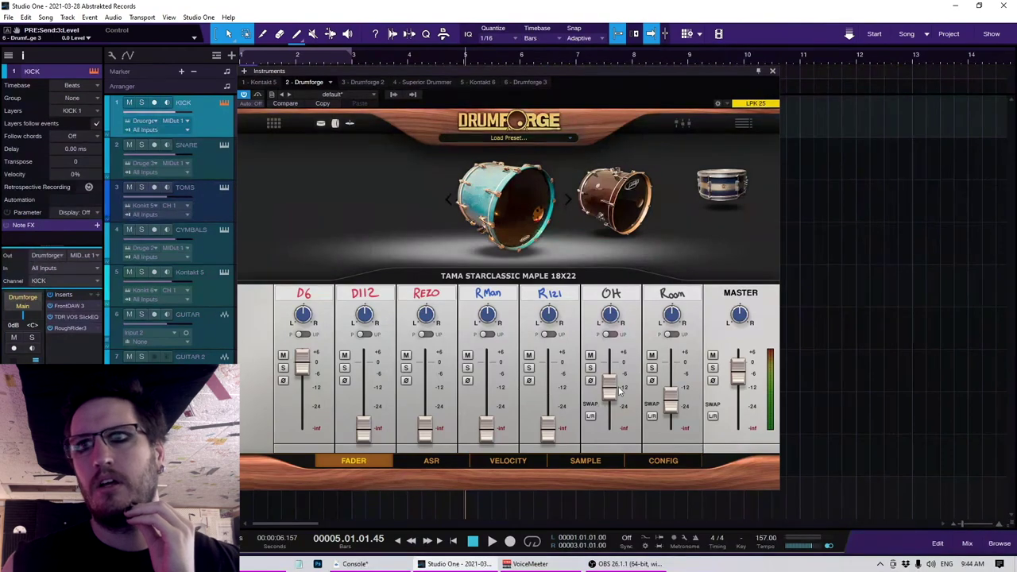
left_click_drag(611, 390, 610, 429)
left_click_drag(671, 399, 671, 429)
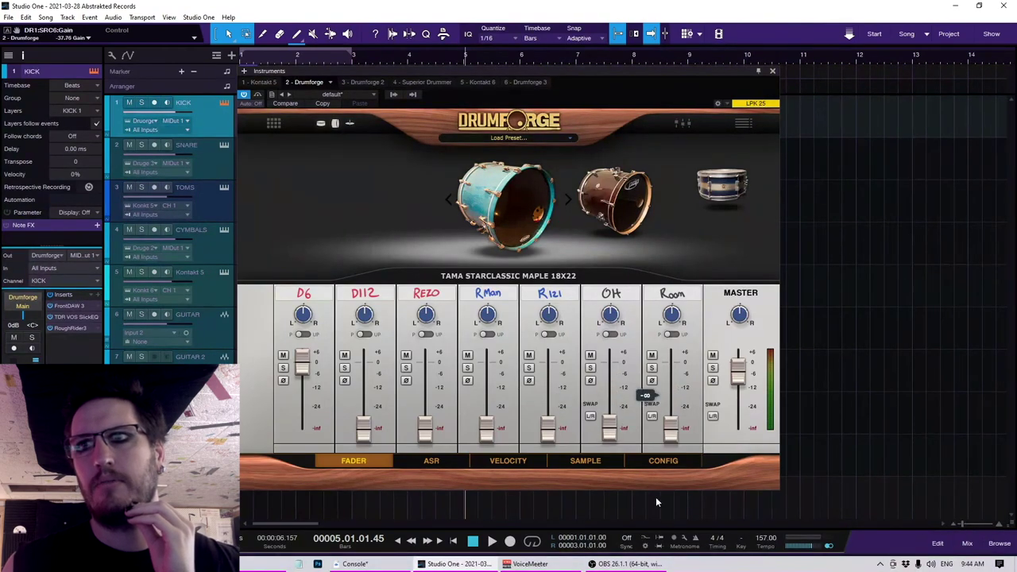
left_click(631, 204)
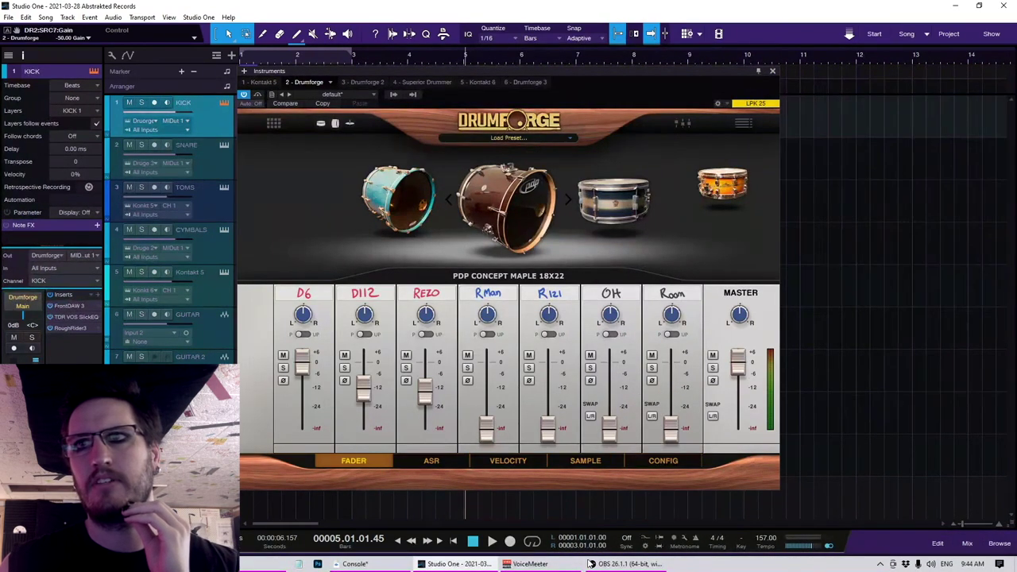
left_click(772, 70)
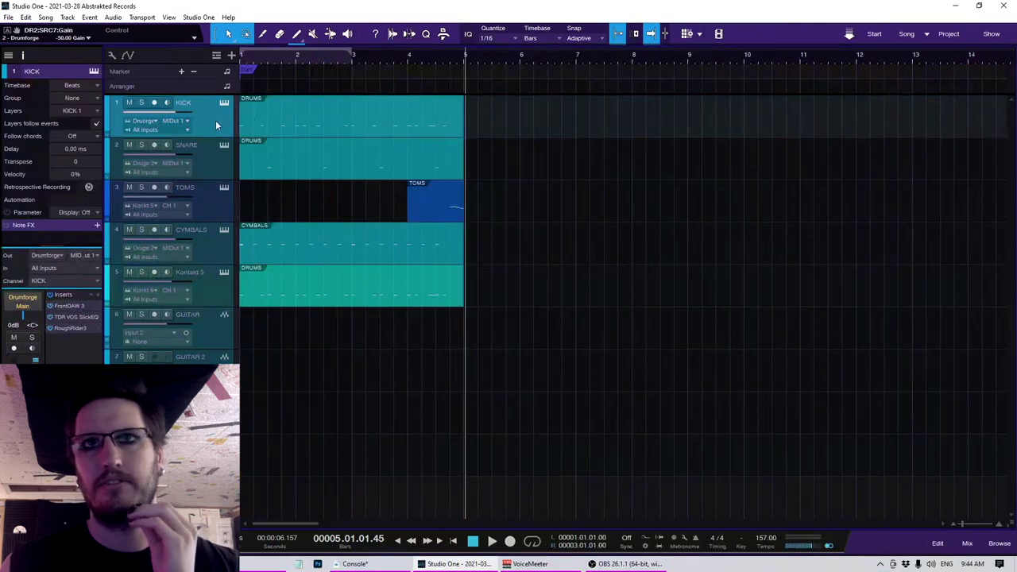
Step: Pull down the Room and OH mics for the SNARE track's Tama G Maple 6.5X14 snare
left_click(225, 145)
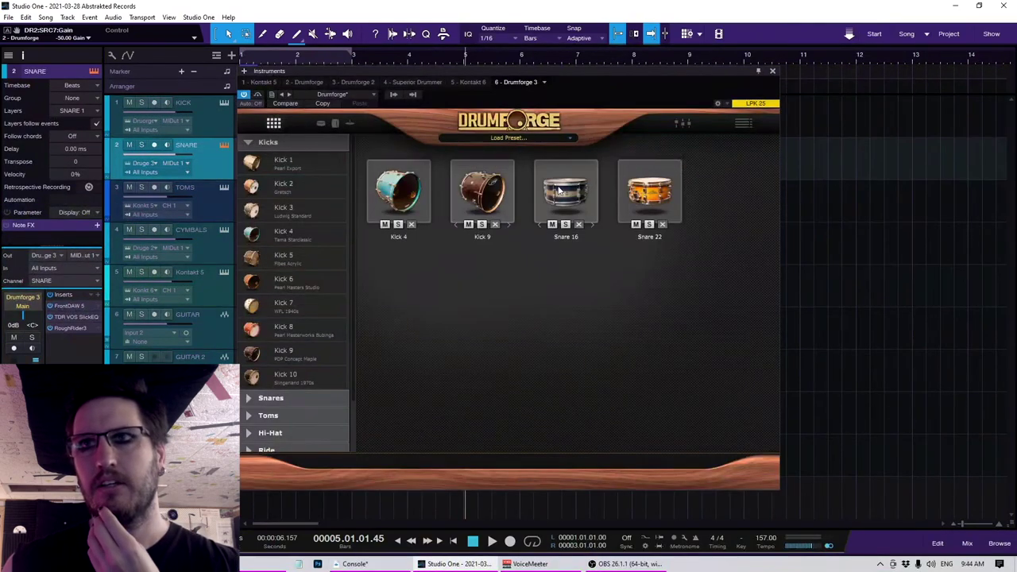
left_click(321, 124)
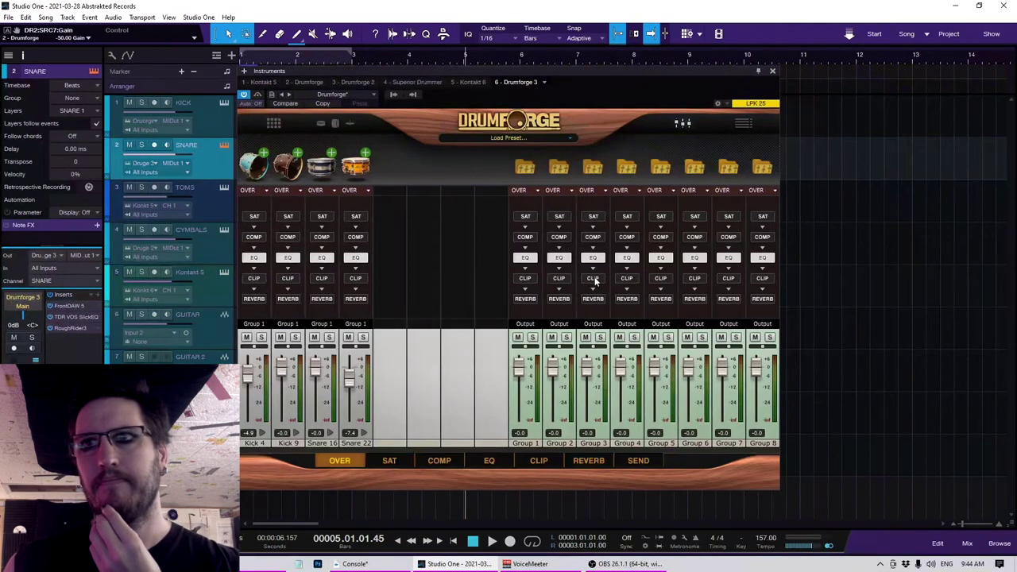
left_click(321, 125)
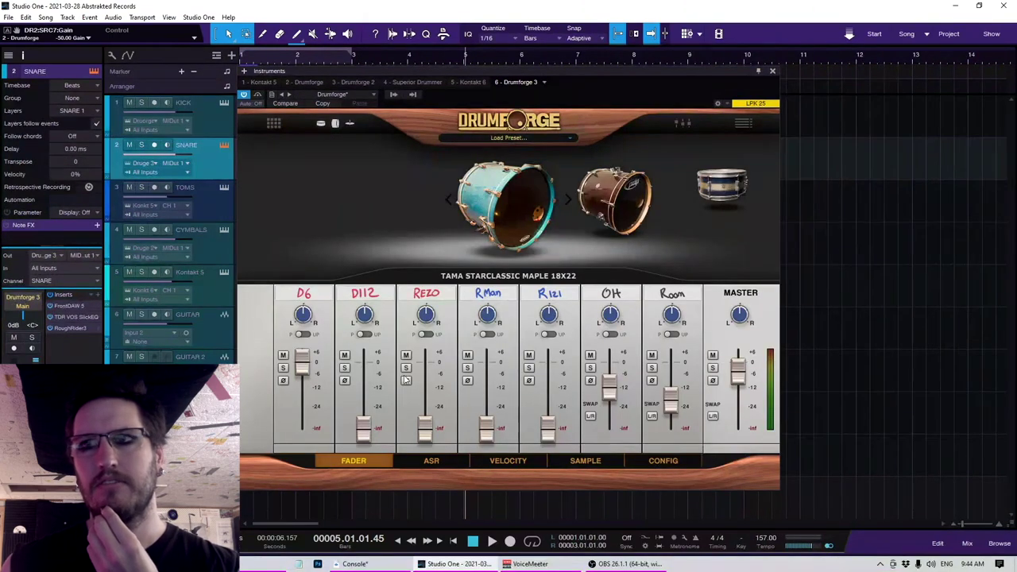
left_click(719, 188)
left_click_drag(610, 395, 609, 429)
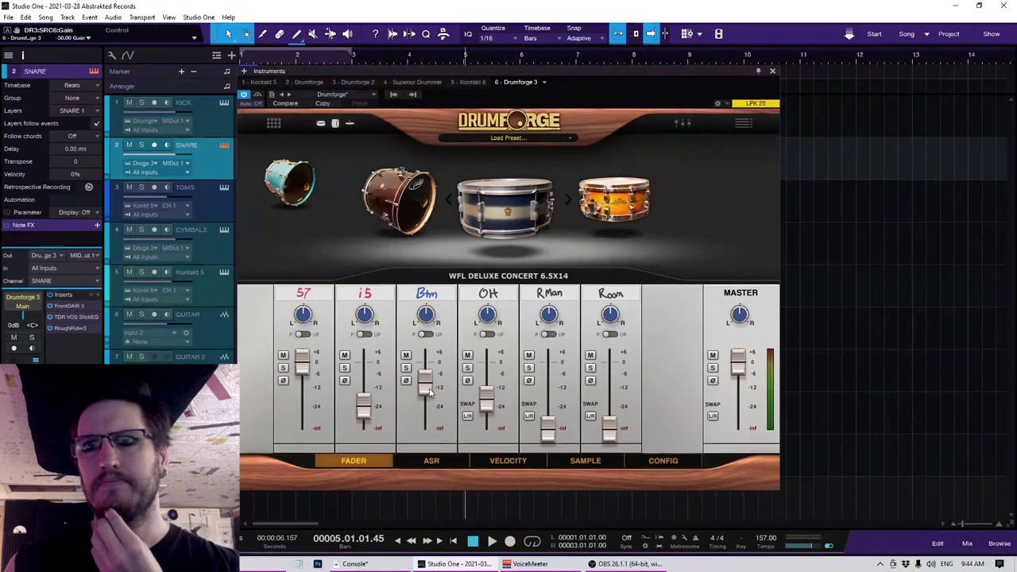
mouse_move(486, 391)
left_mouse_down()
mouse_move(486, 417)
mouse_move(487, 405)
left_mouse_up()
left_click(613, 202)
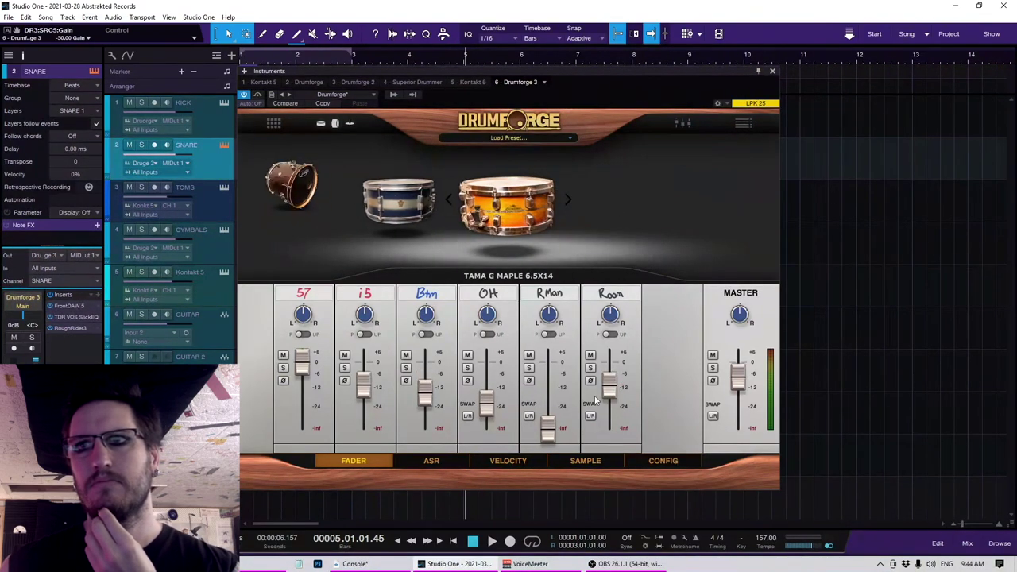
left_click(773, 71)
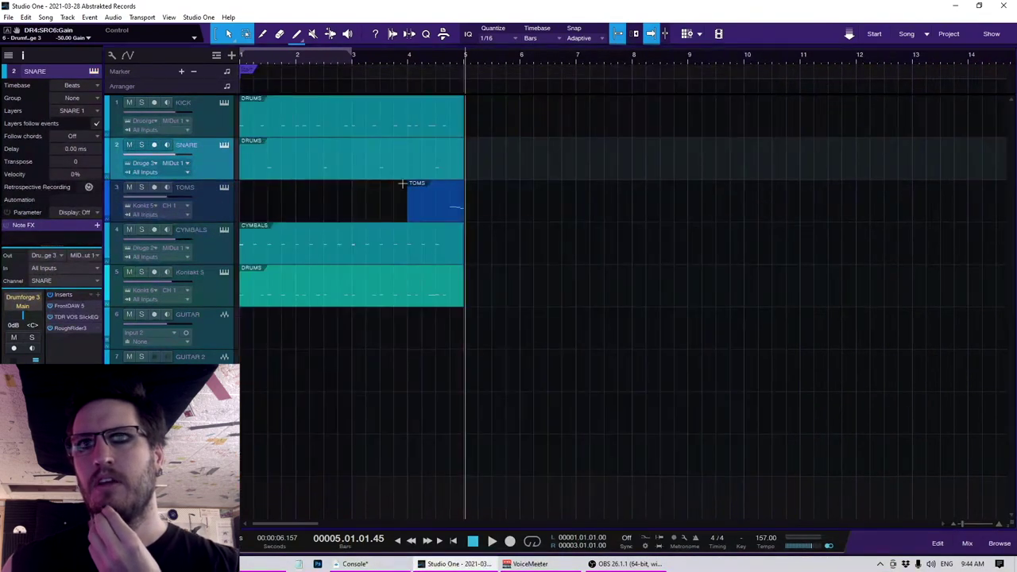
Step: Add Drumforge as a new instrument track below TOMS
key("F5")
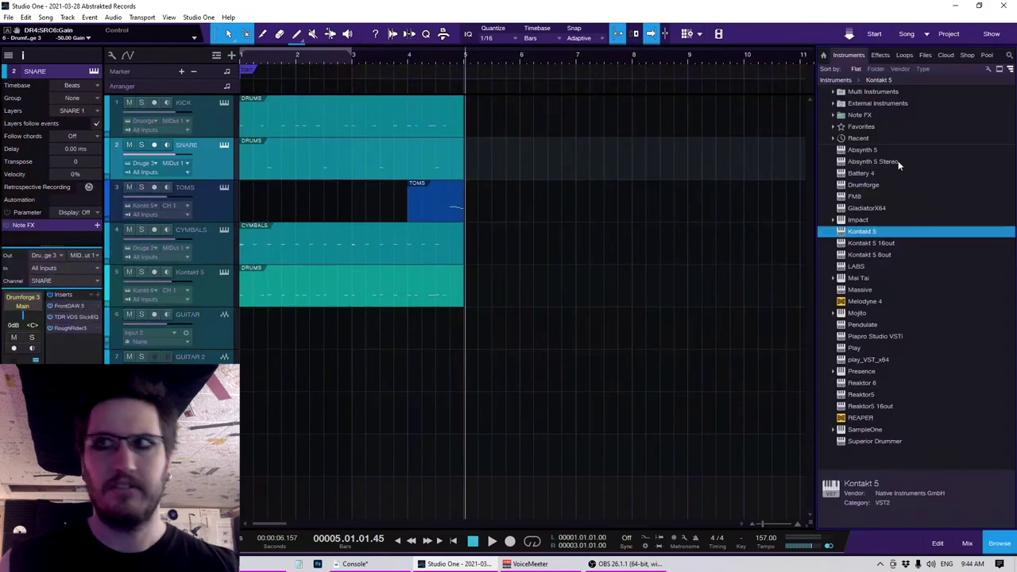
left_click_drag(875, 184, 202, 224)
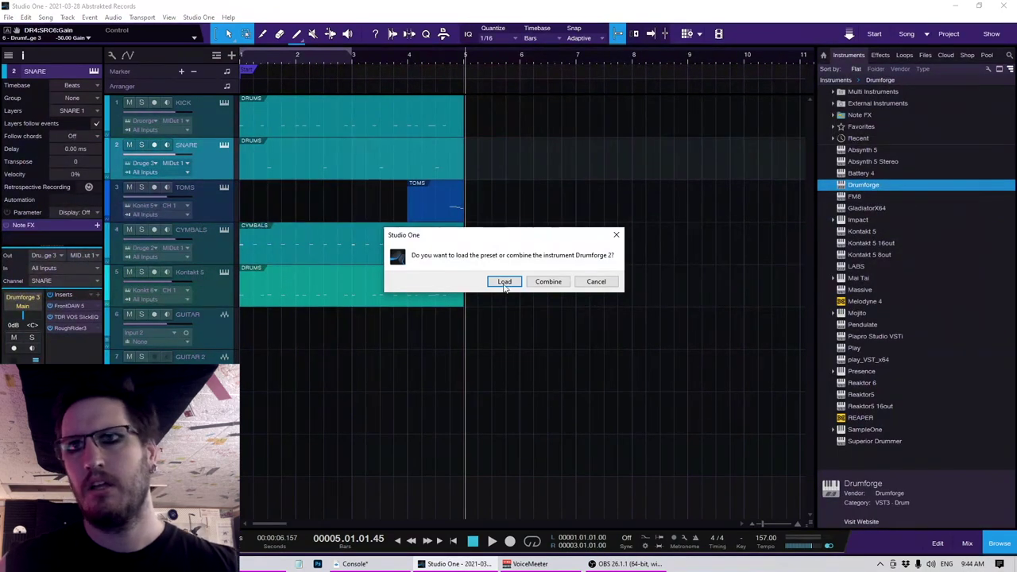
left_click(596, 281)
left_click_drag(866, 186, 186, 228)
Step: Load Kick 4 and Snare 3 into the new Drumforge kit
left_click(290, 238)
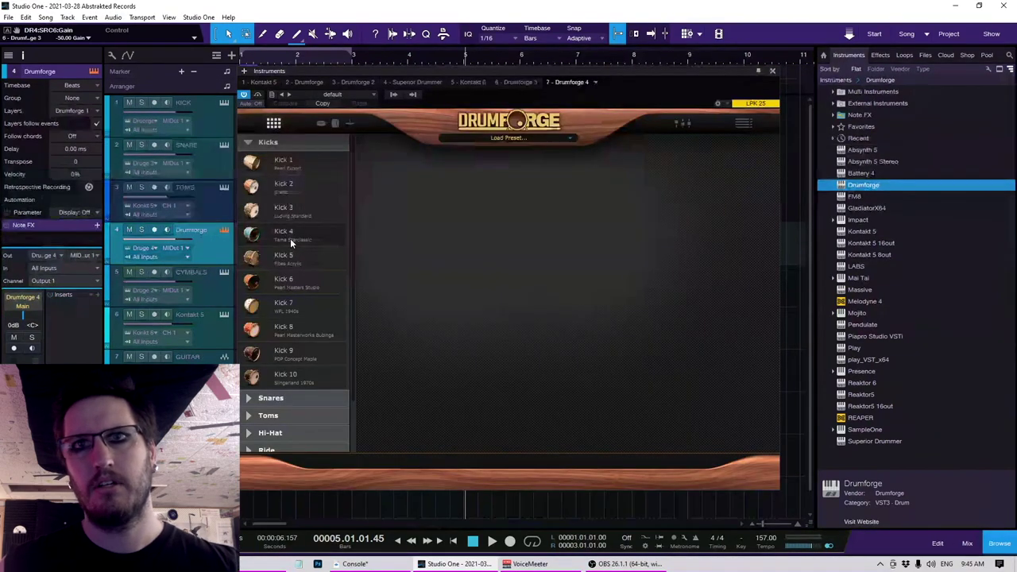
scroll(306, 322, "down", 1)
left_click(270, 338)
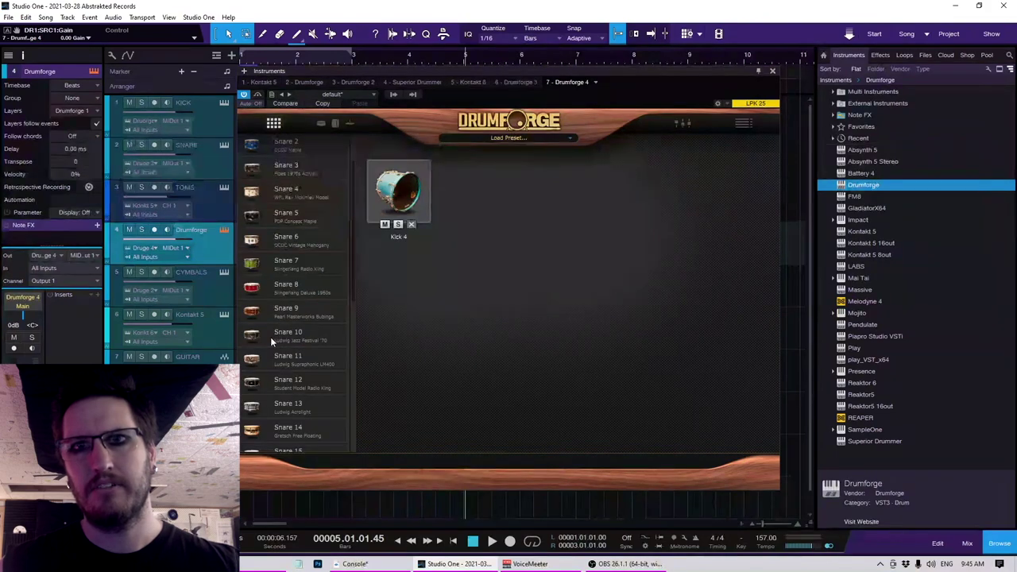
left_click(311, 173)
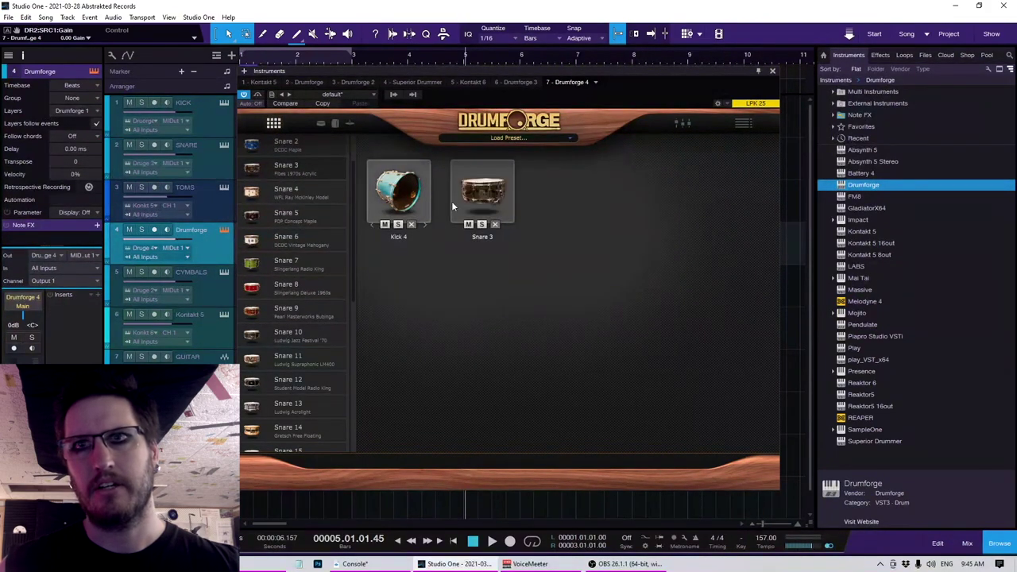
Step: Silence the kick's D6 and snare's 57 close mics, snare Room about -8.6 dB, RMan 0 dB
left_click(681, 125)
left_click(428, 236)
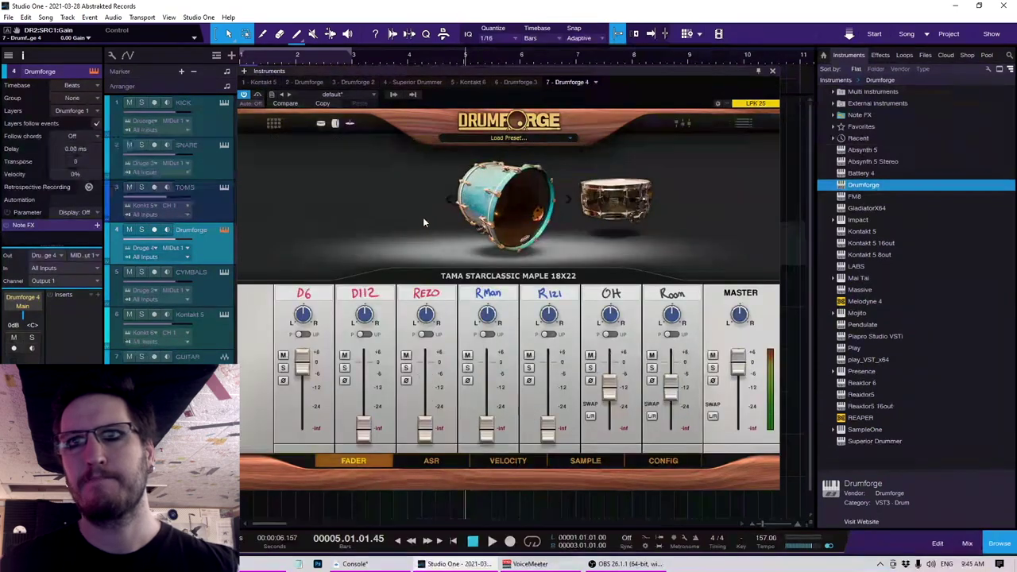
left_click_drag(302, 368, 274, 506)
left_click_drag(671, 390, 672, 381)
left_click(643, 214)
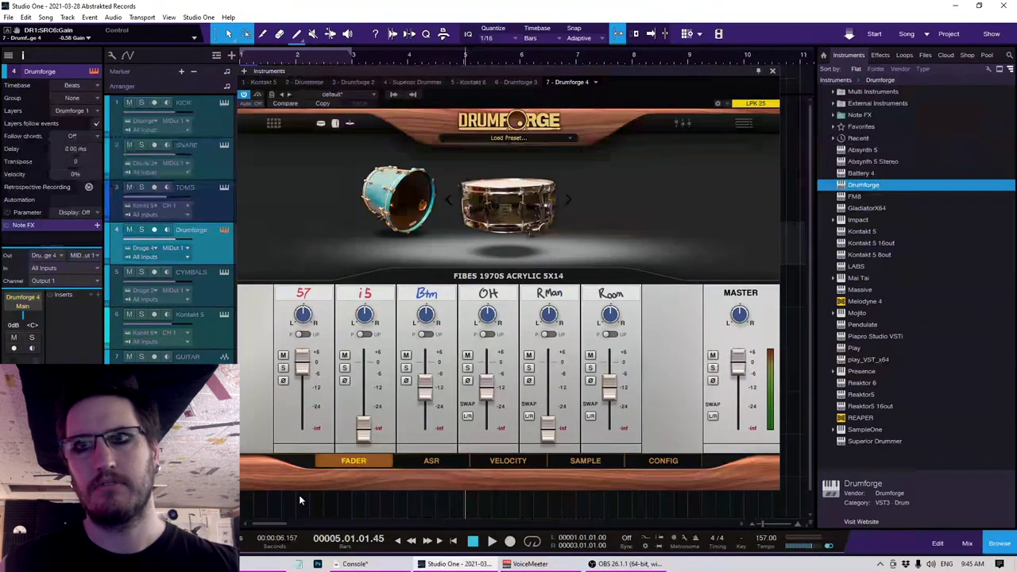
left_click_drag(317, 370, 317, 433)
left_click_drag(611, 386, 610, 362)
left_click_drag(548, 429, 548, 368)
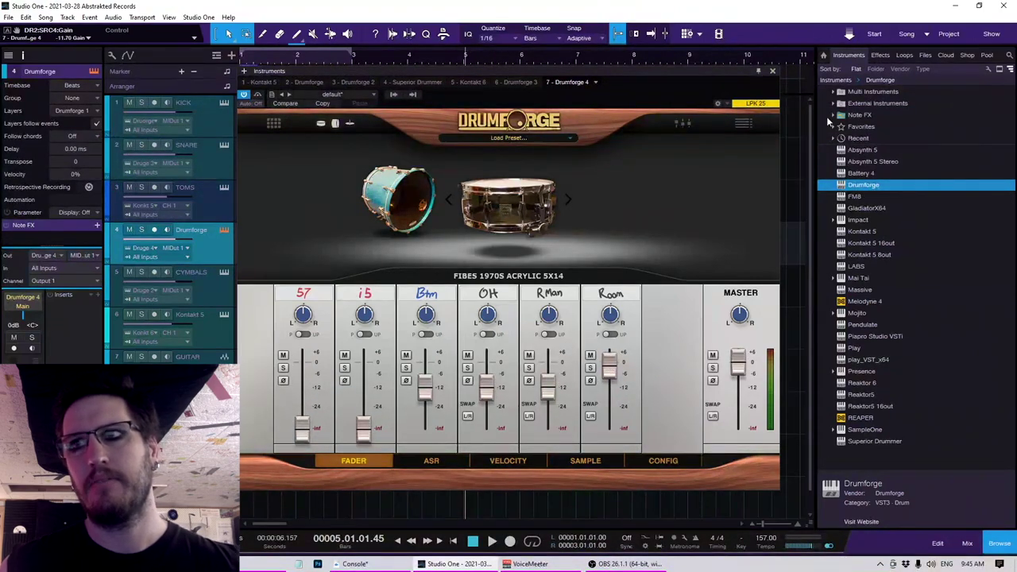
left_click(772, 70)
left_click(340, 128)
left_click(328, 258)
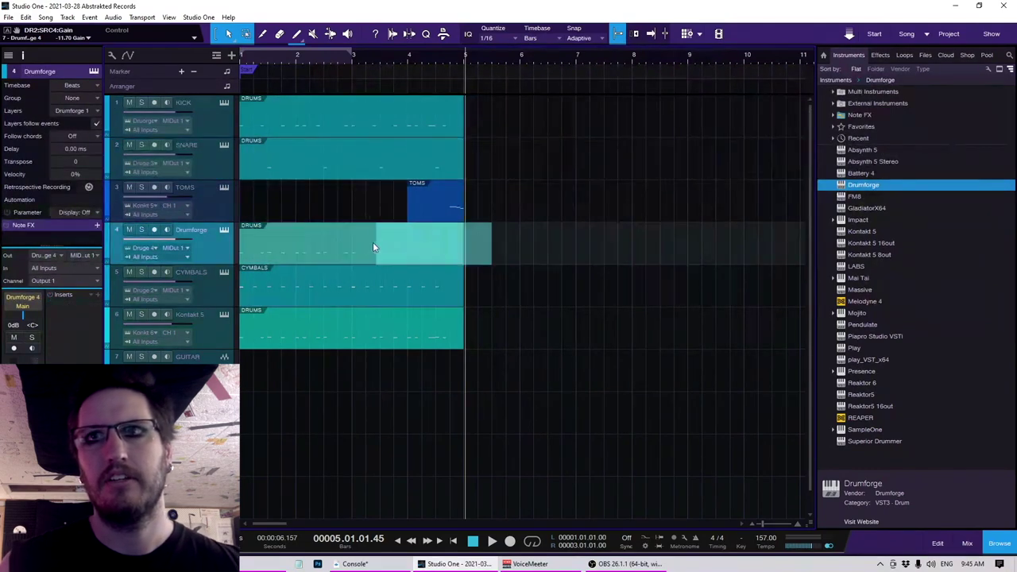
Step: Rename the new Drumforge track to ROOM
key("ctrl+b")
key("F5")
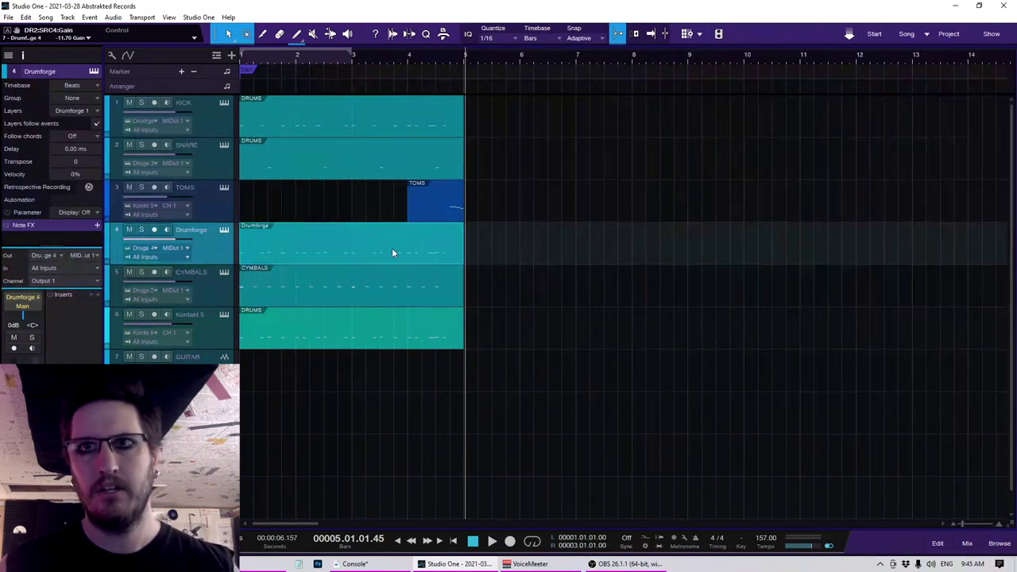
left_click(422, 259)
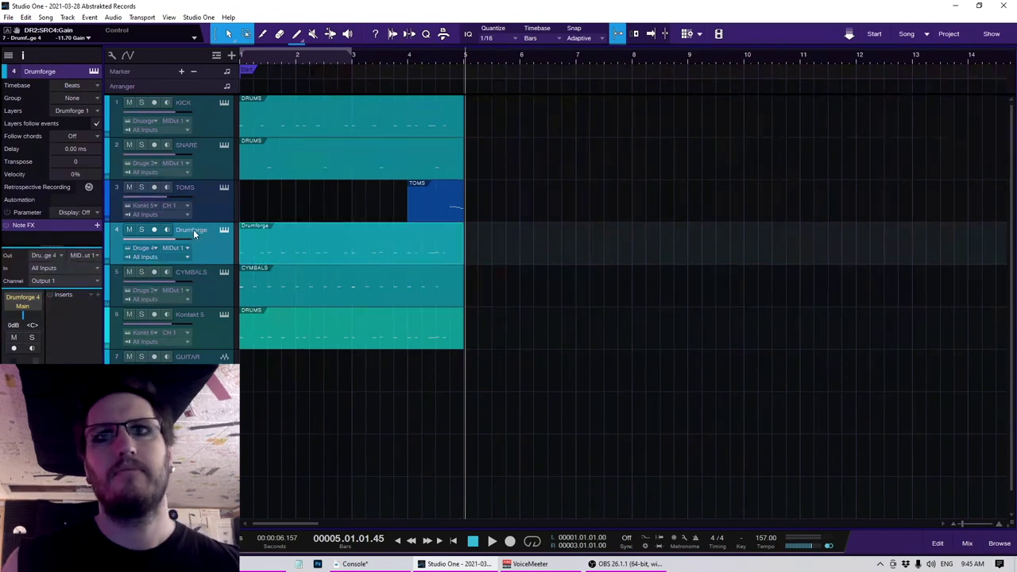
type("ROOM")
key("Return")
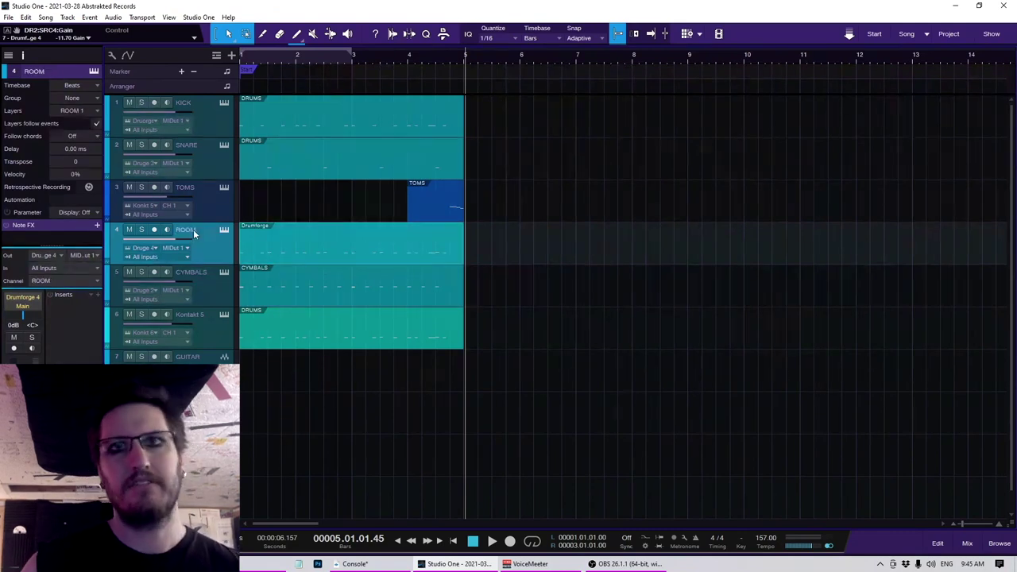
Step: Audition ROOM solo, then play the full kit from the start with ROOM lowered to about -4.5 dB
key("s")
key("space")
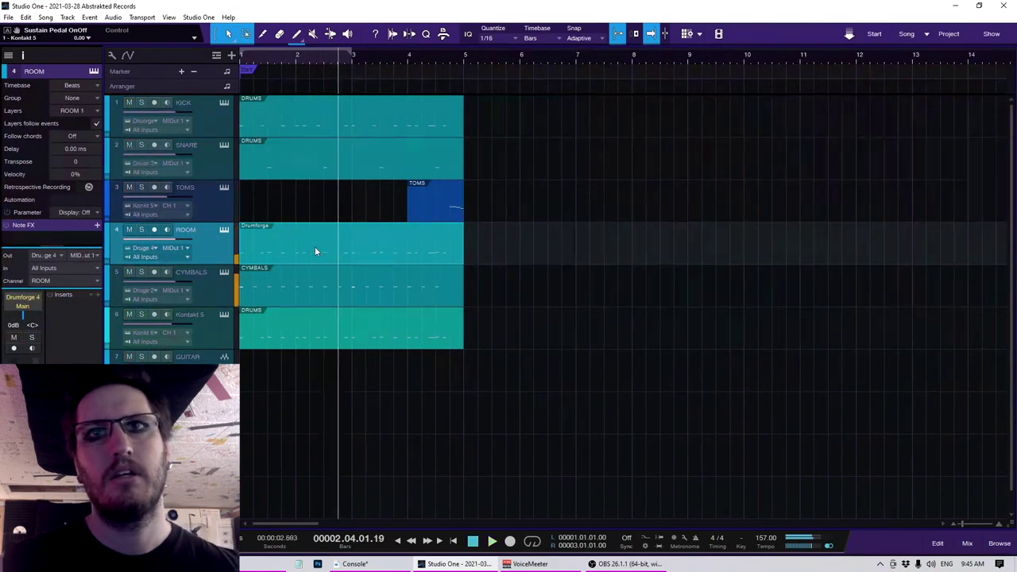
key("s")
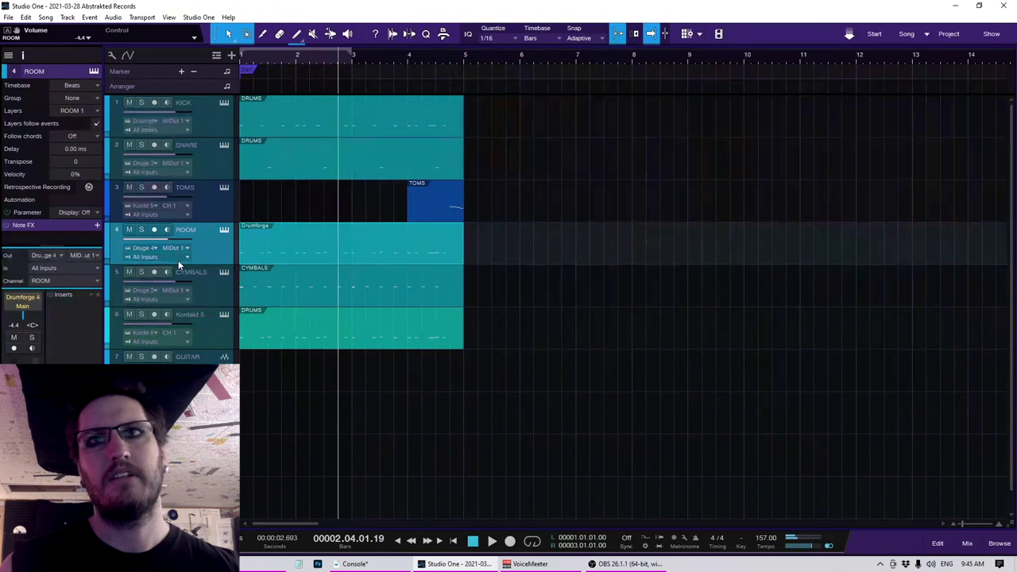
key("Home")
key("space")
mouse_move(179, 238)
left_mouse_down()
mouse_move(170, 302)
mouse_move(184, 239)
left_mouse_up()
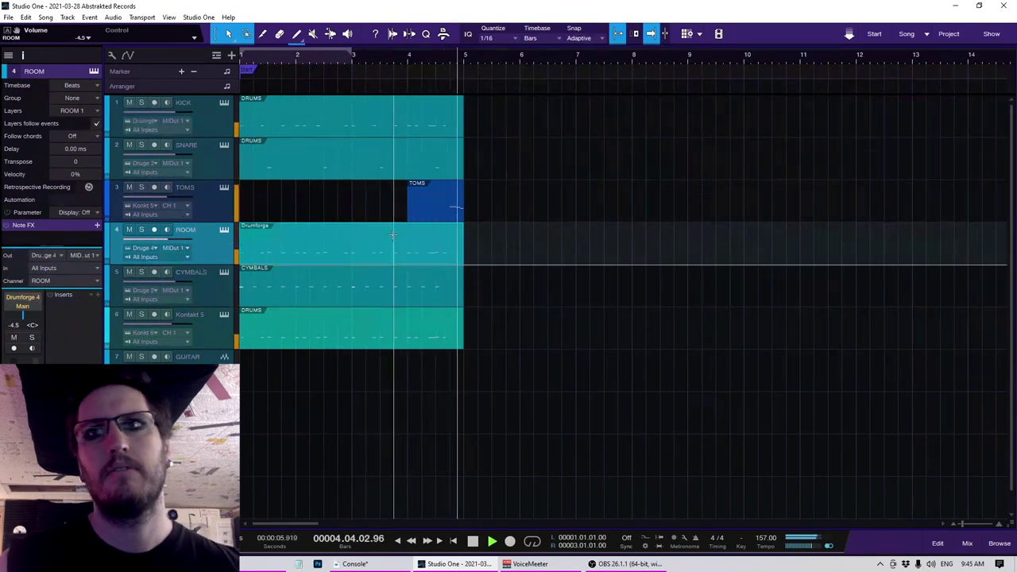
key("space")
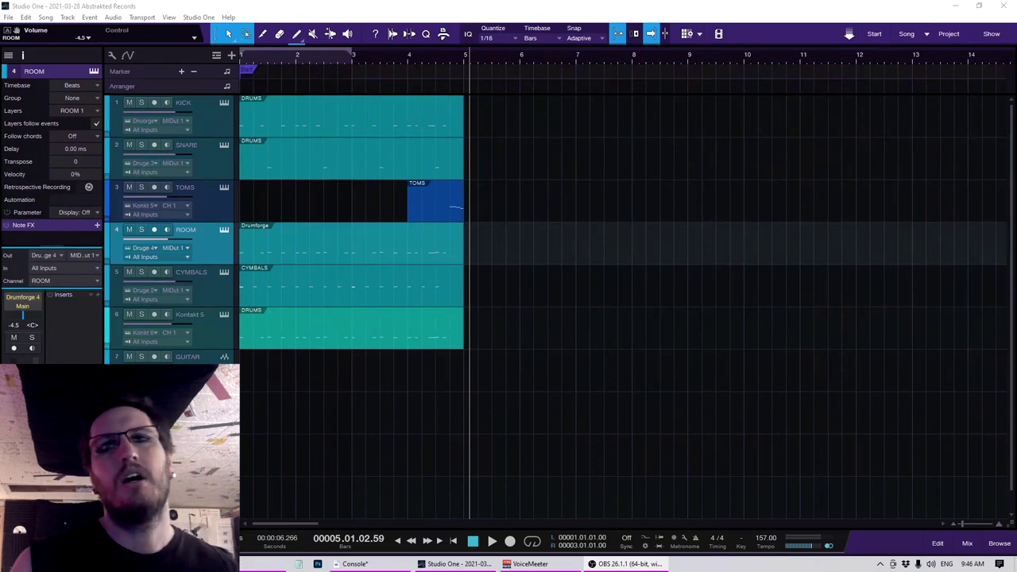
Step: Select the KICK, SNARE, TOMS, ROOM and CYMBALS tracks in turn
left_click(482, 342)
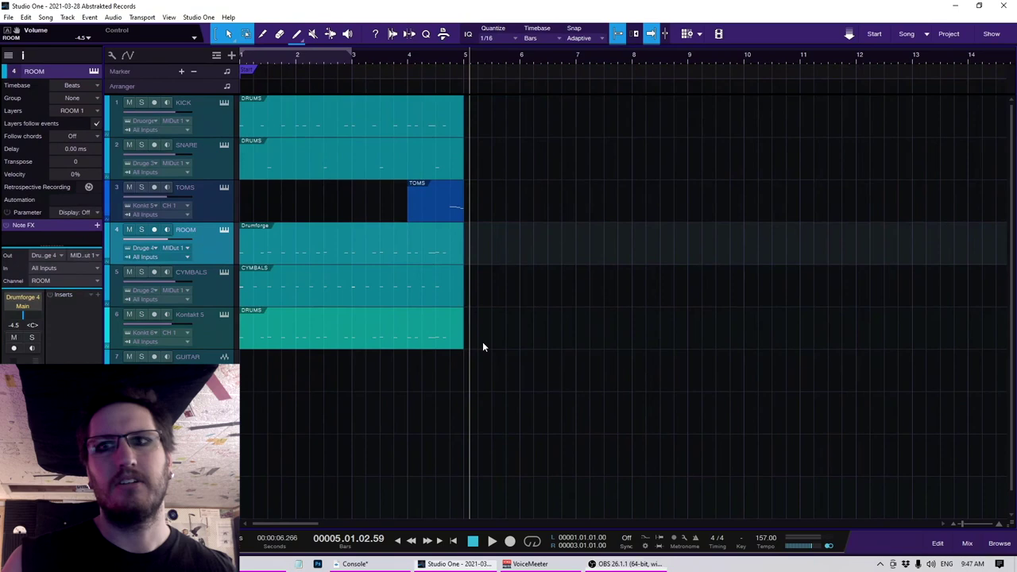
left_click(204, 131)
left_click(208, 163)
left_click(205, 213)
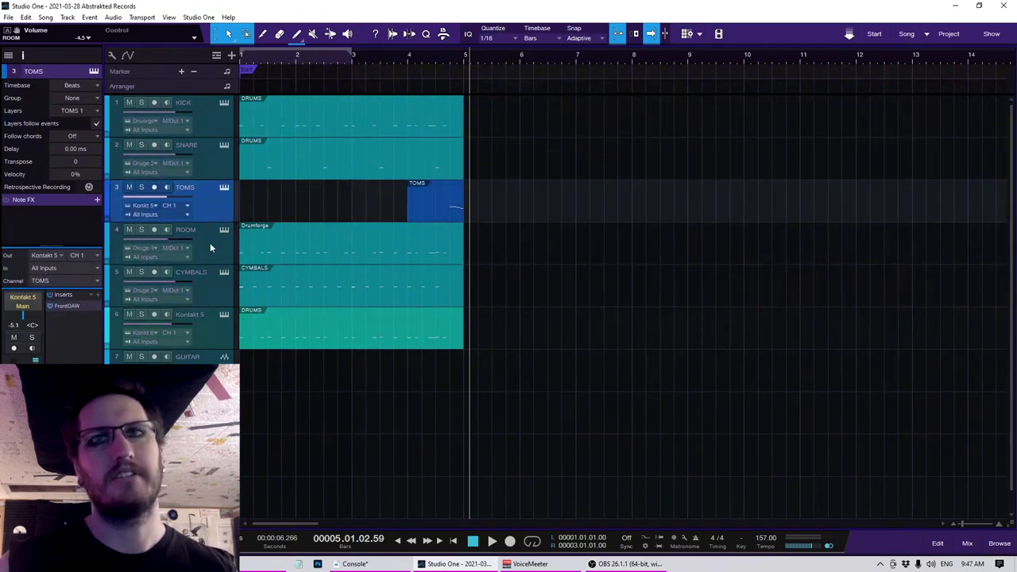
left_click(210, 253)
left_click(214, 294)
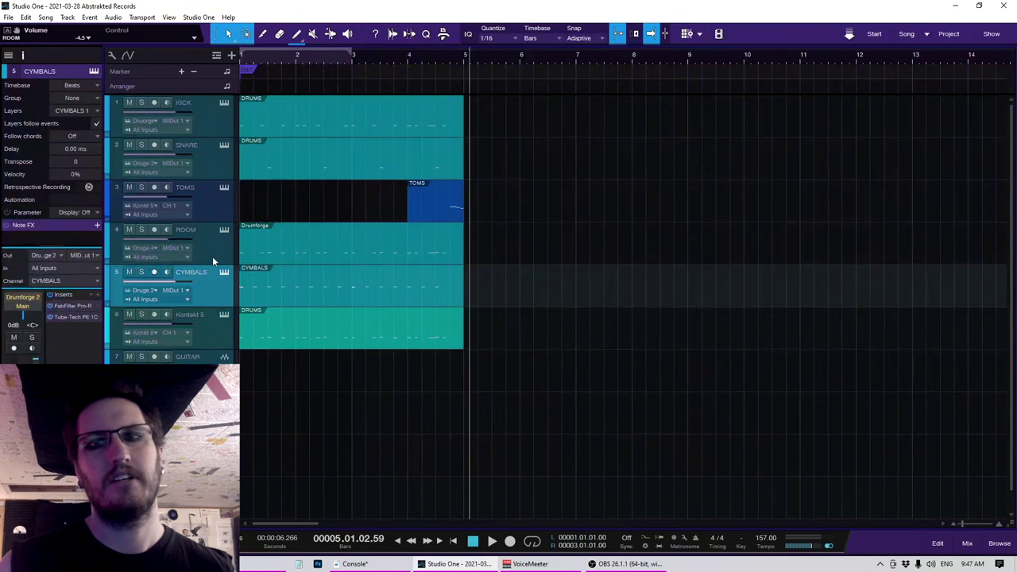
Step: Play the drums from the song start, then stop playback
key("Home")
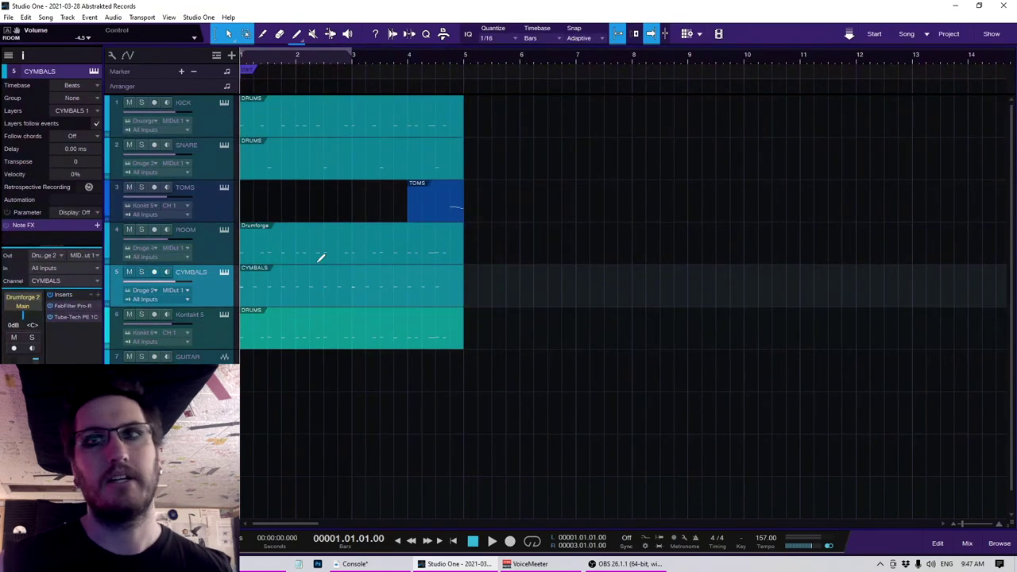
scroll(318, 258, "down", 1)
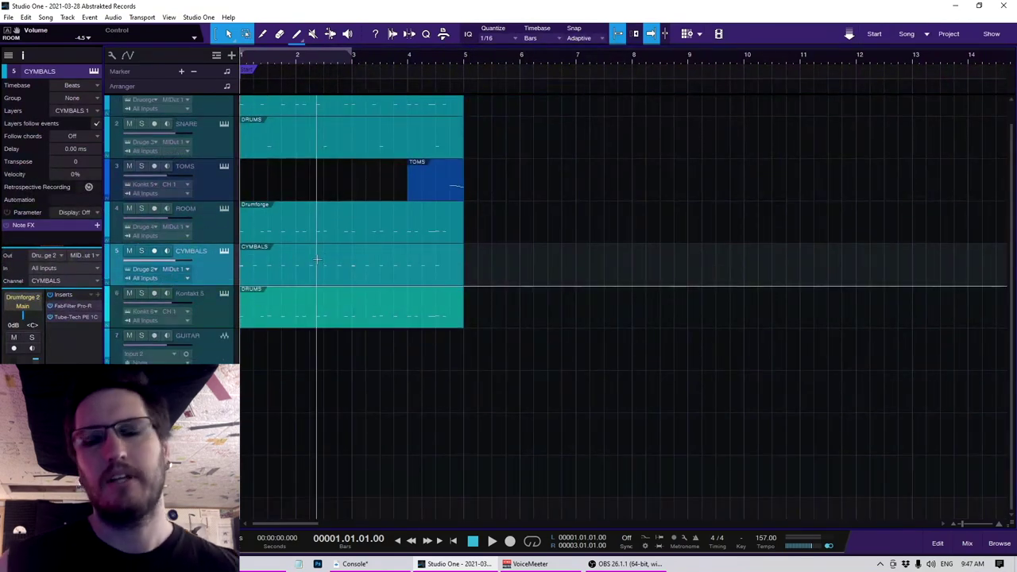
key("space")
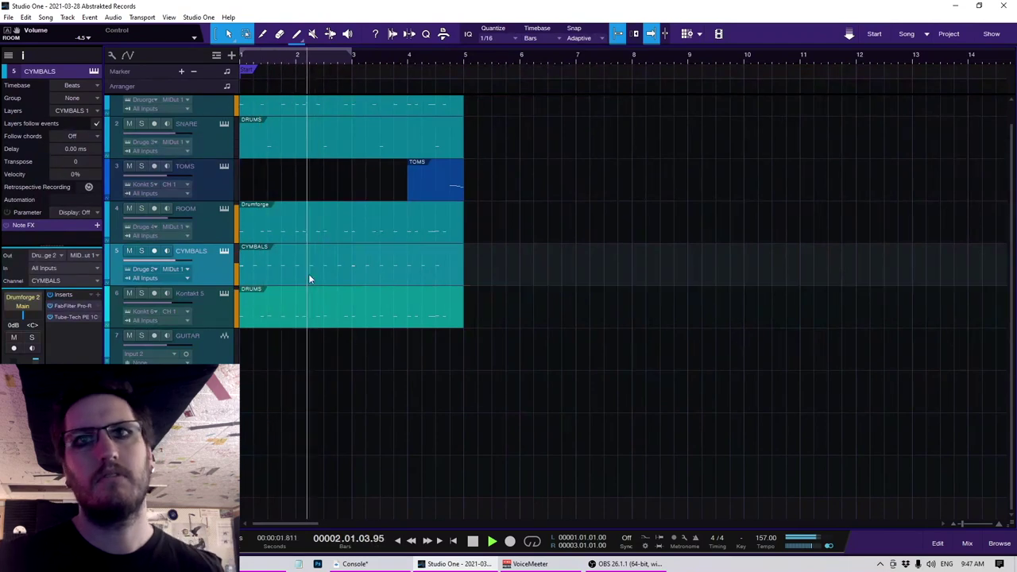
key("space")
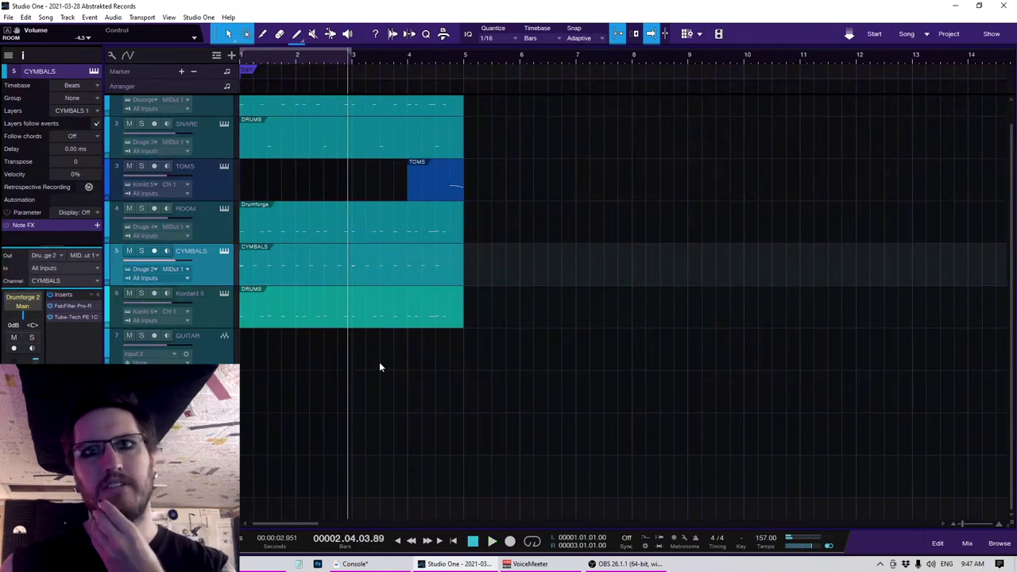
scroll(270, 178, "up", 1)
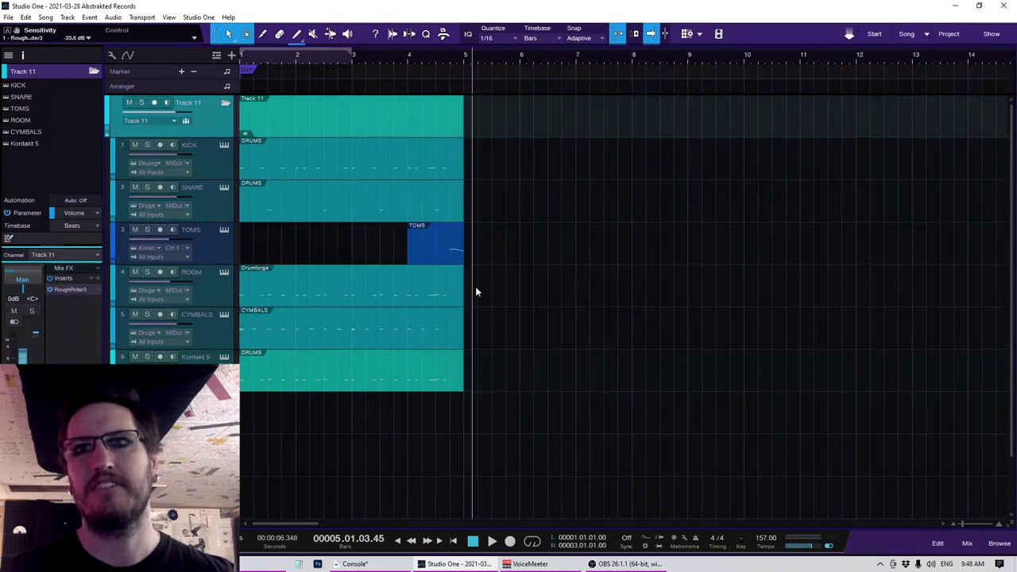
Step: View the ROOM, KICK and support-layer parts' notes in the piano-roll editor
double_click(299, 300)
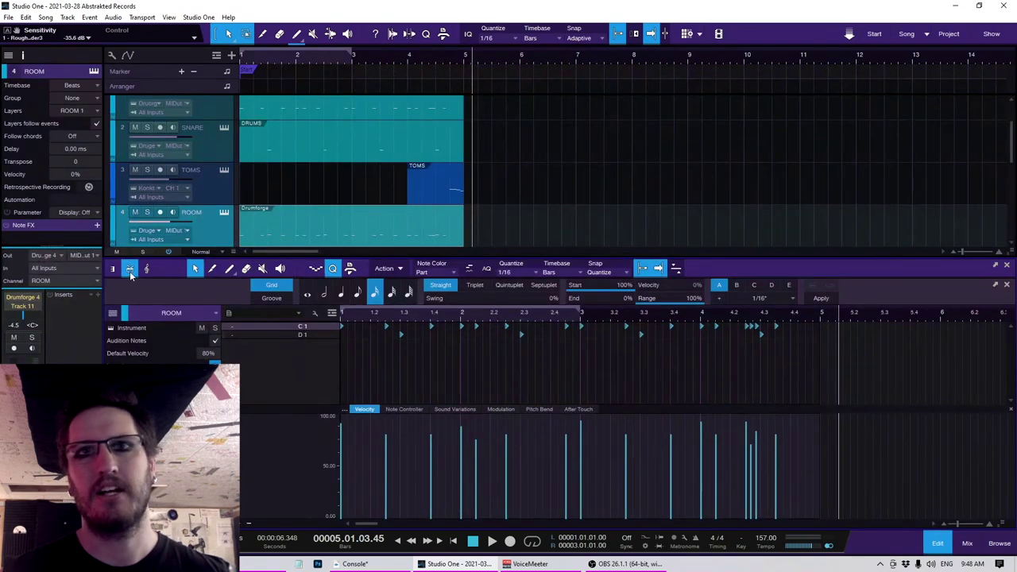
left_click(126, 270)
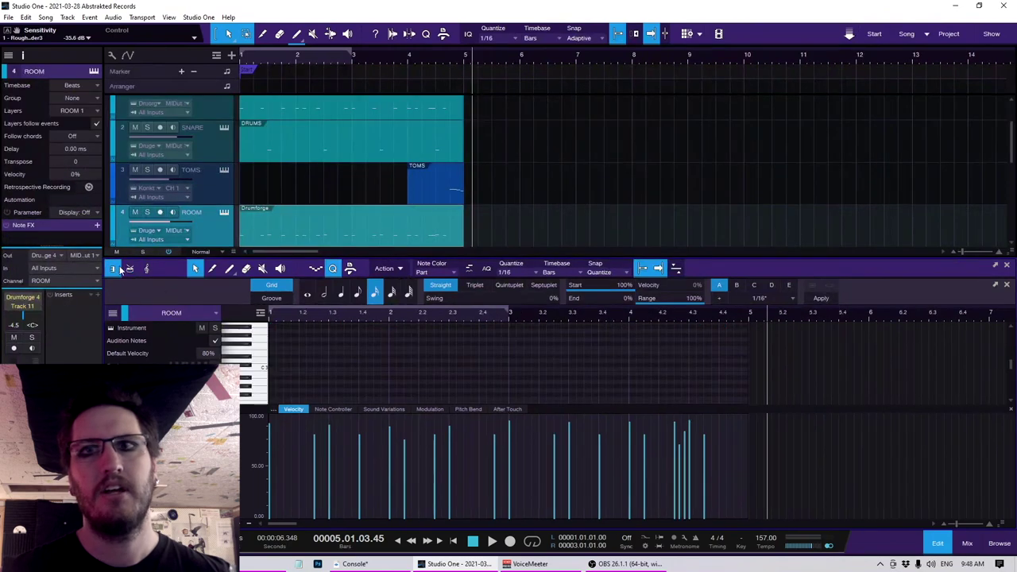
left_click(350, 118)
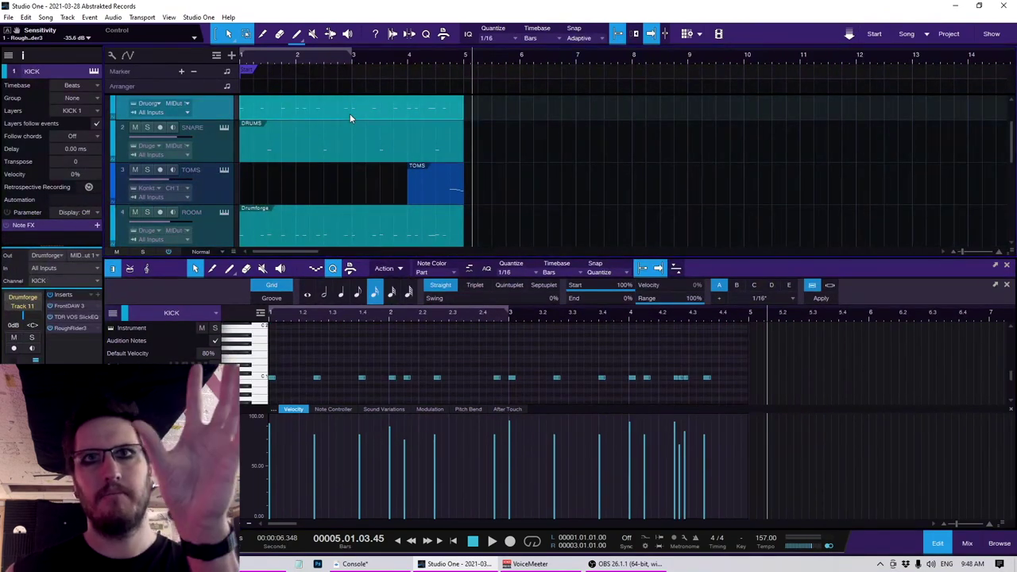
scroll(355, 159, "down", 1)
left_click(349, 201)
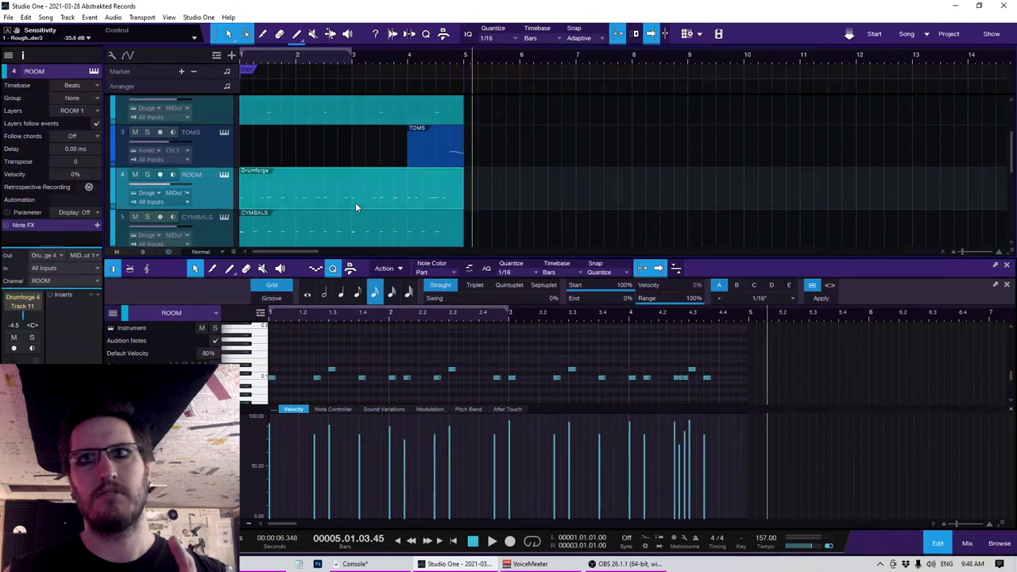
scroll(358, 203, "down", 3)
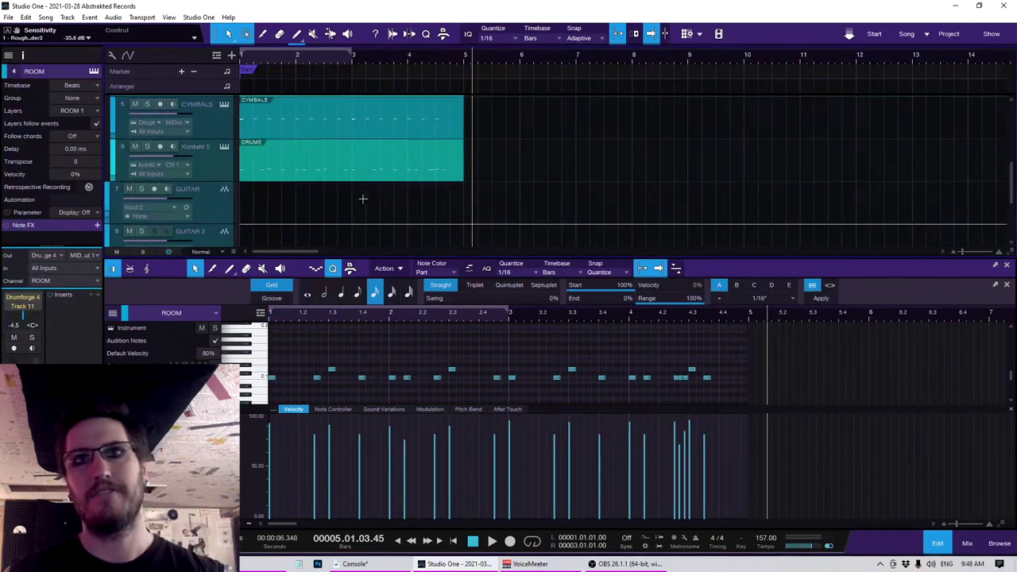
left_click(306, 177)
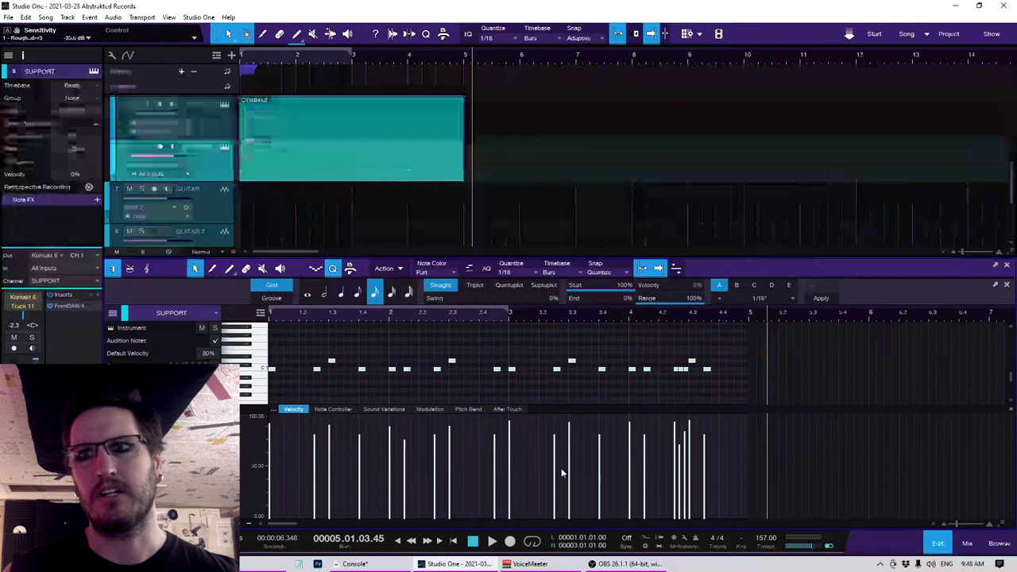
Step: Set the support notes' velocity to about 87% and play them from the start
left_click_drag(567, 466, 568, 457)
left_click(567, 385)
key("Home")
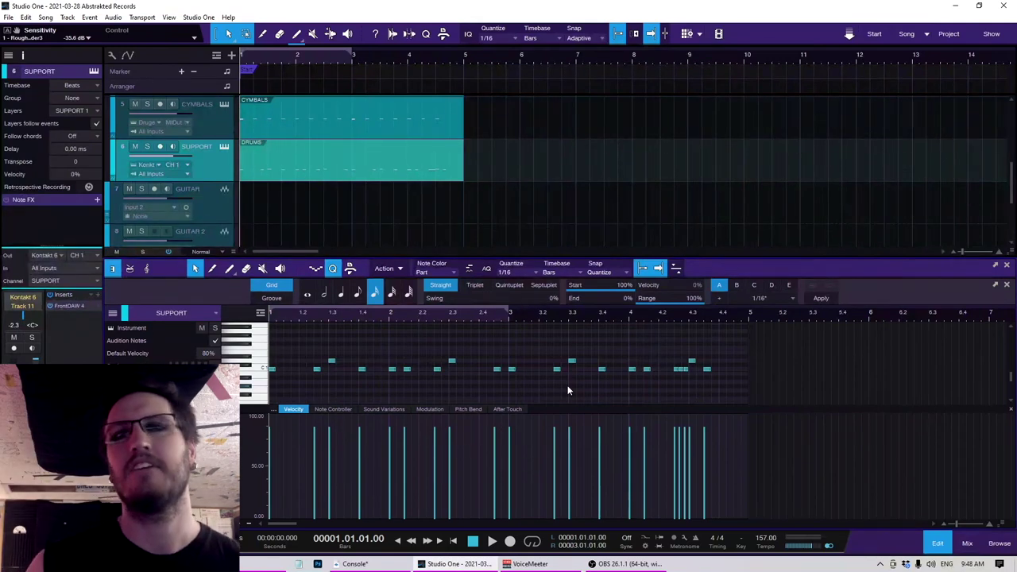
key("space")
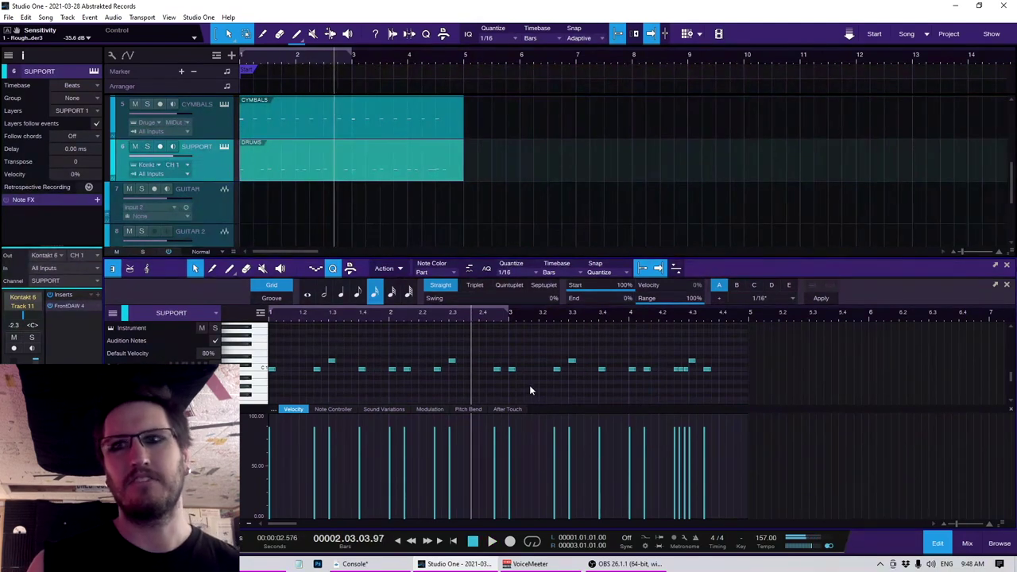
Step: Raise all support notes' velocity slightly to one uniform level and close the note editor
key("ctrl+a")
left_click_drag(557, 457, 556, 449)
left_click(564, 400)
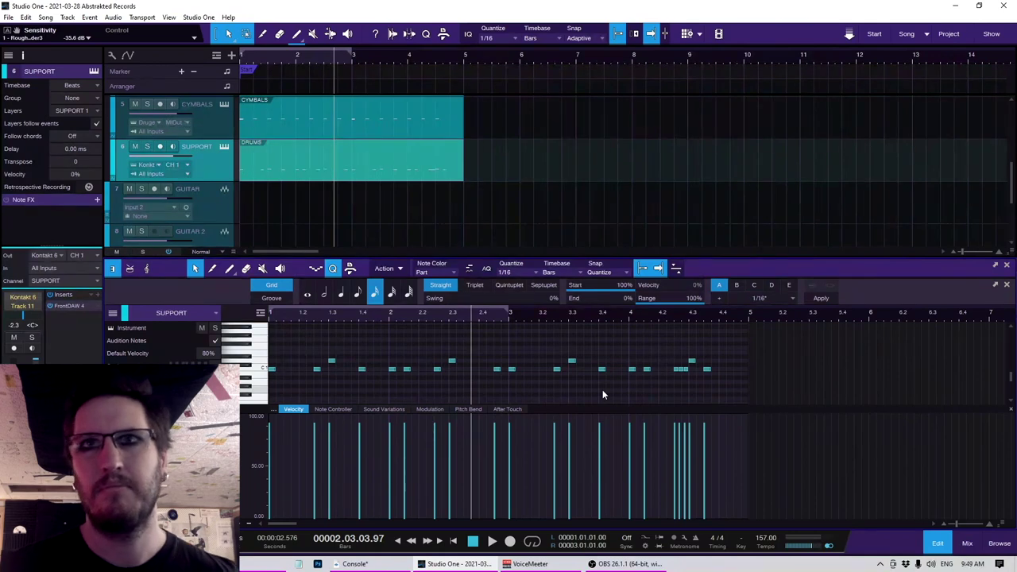
key("F2")
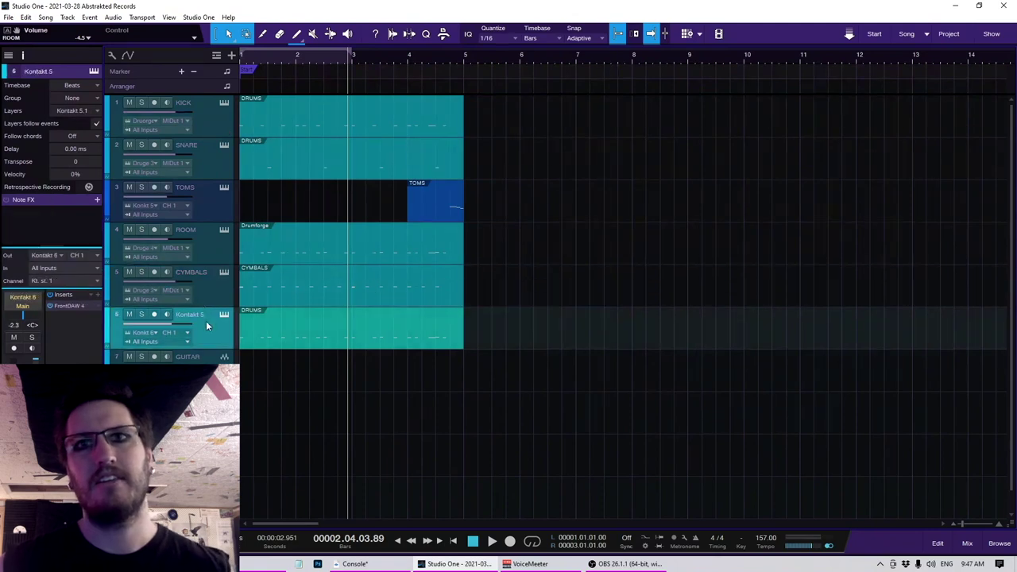
Step: Pack the six drum tracks into a folder with its own bus channel
left_click(208, 116, "shift")
right_click(208, 112)
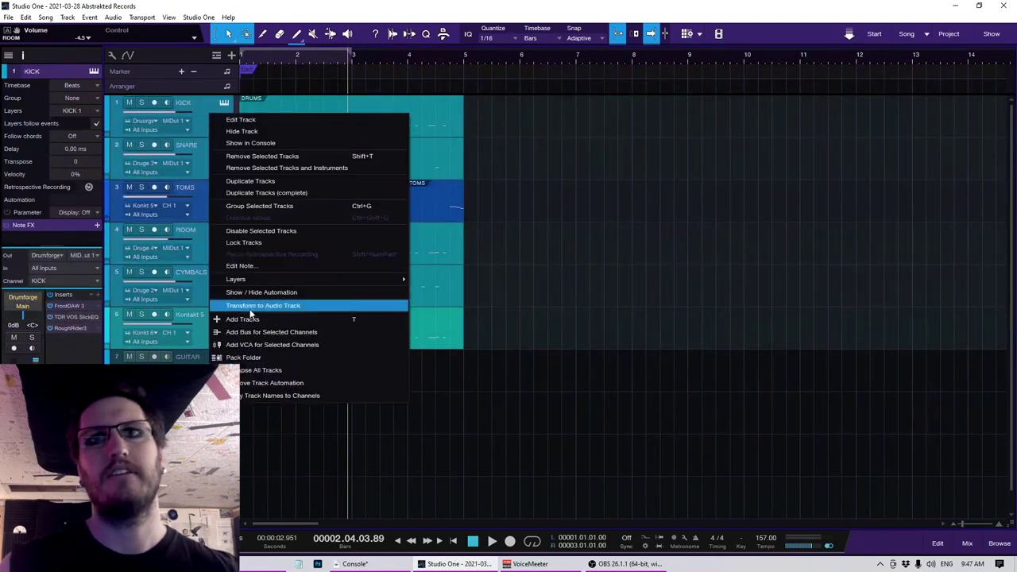
left_click(238, 354)
left_click(173, 121)
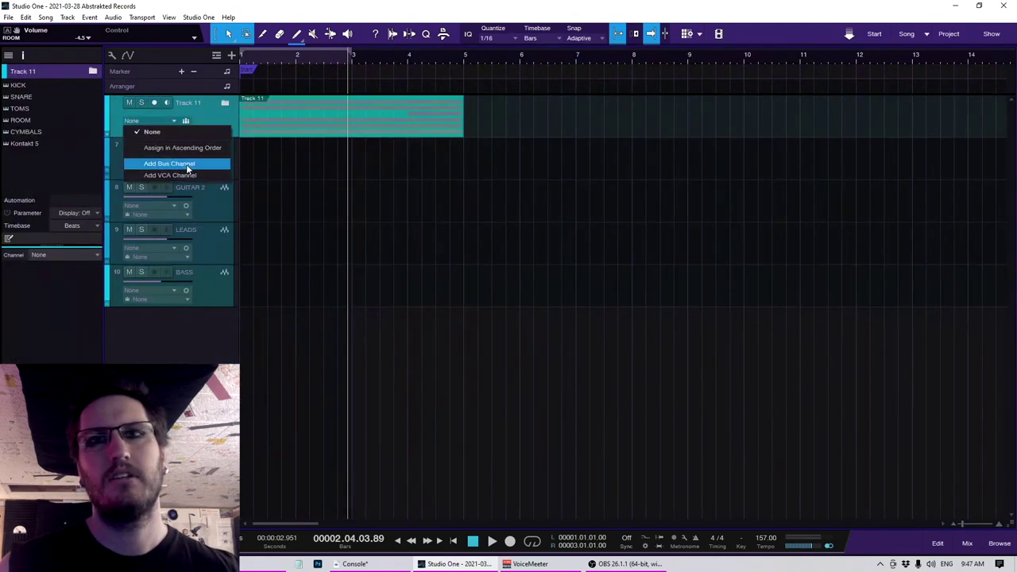
left_click(171, 164)
left_click(225, 104)
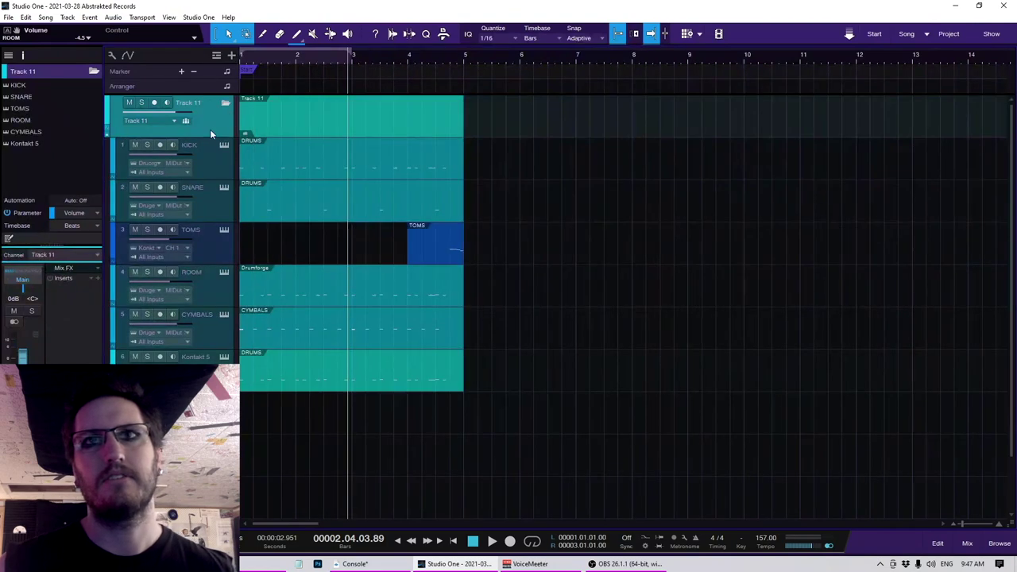
Step: Browse the insert effects list for the folder's bus channel
left_click(96, 279)
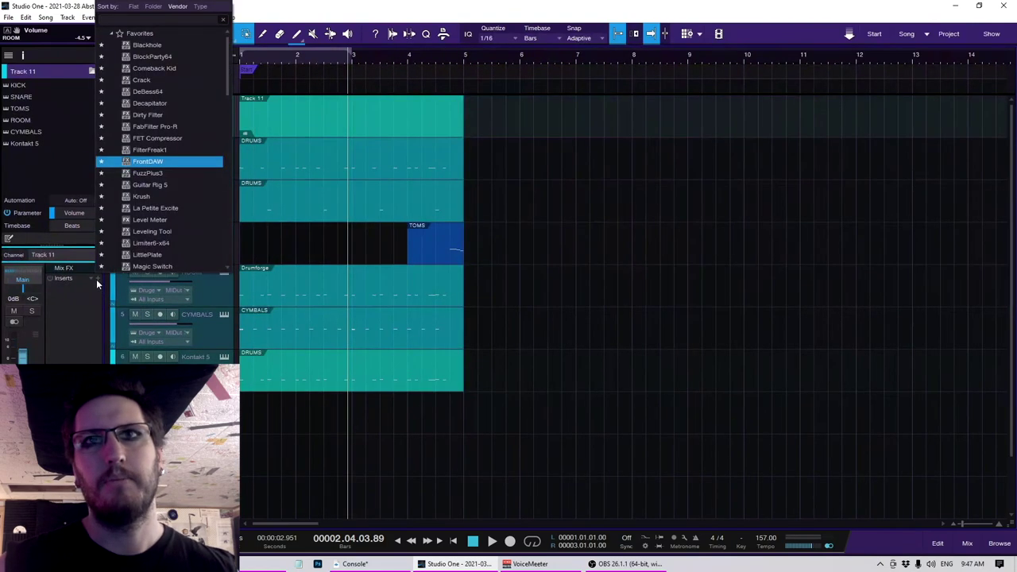
scroll(184, 184, "down", 2)
scroll(185, 184, "down", 6)
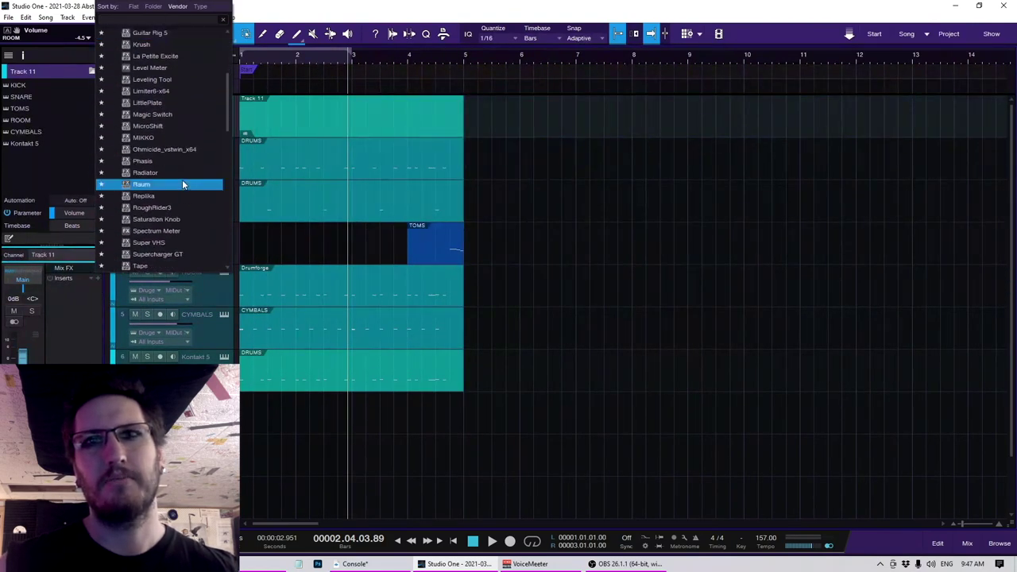